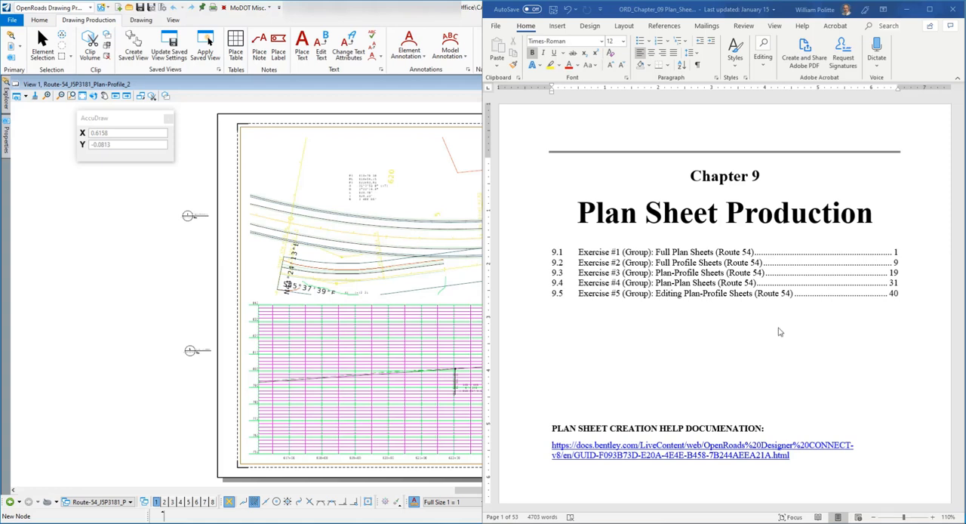
Go to section 9.5, Editing Plan-Profile Sheets (Route 54), in the training document and read its first instructions
click(771, 336)
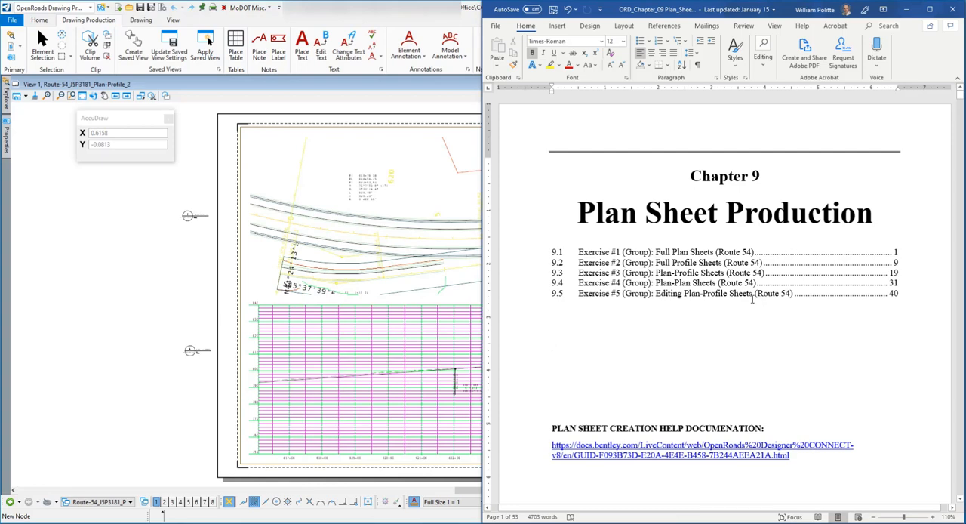
ctrl+click(721, 295)
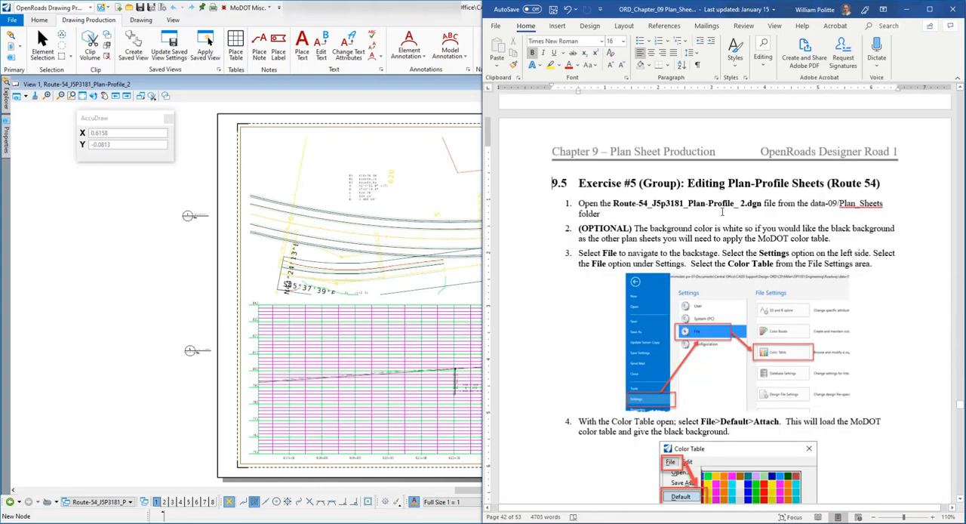
scroll(722, 212, down, 1)
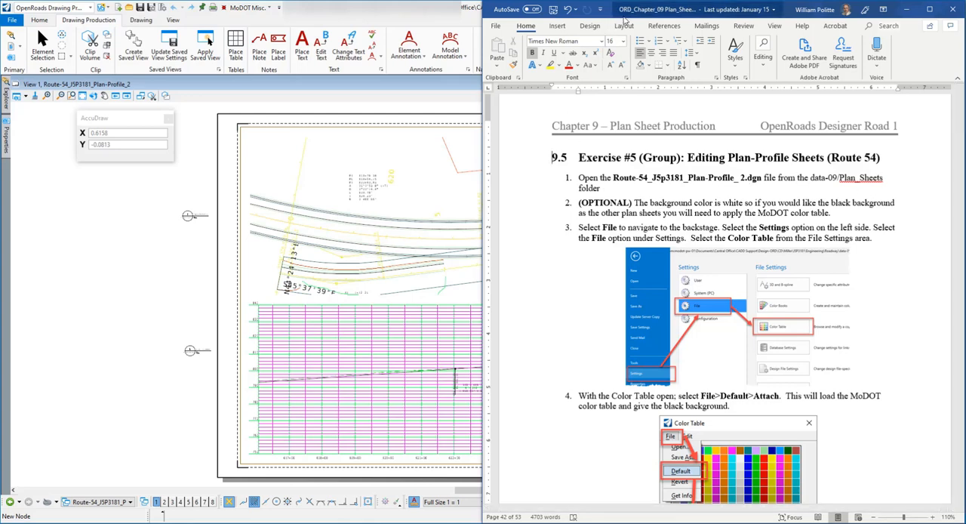
scroll(611, 202, down, 1)
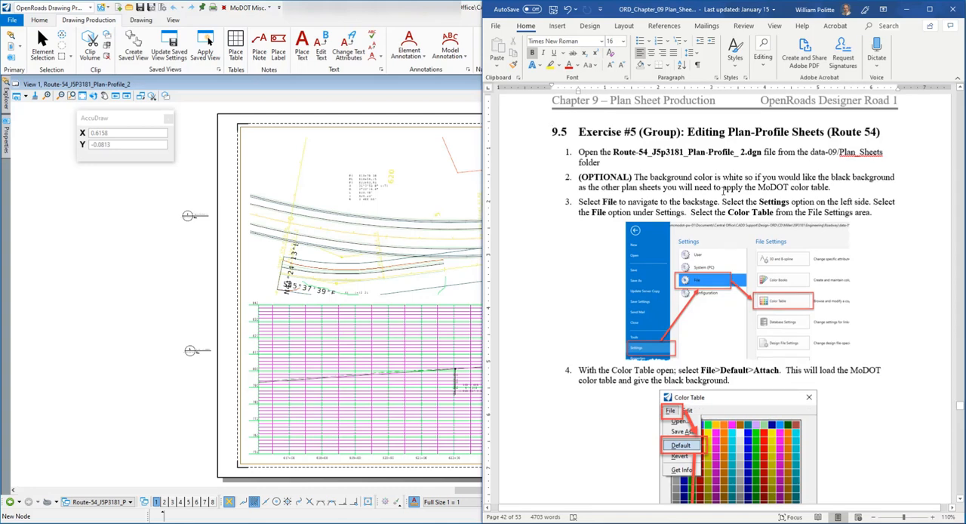
Switch to OpenRoads Designer, narrow its window to sit beside the training document, and bring the whole plan-profile sheet into view
click(422, 13)
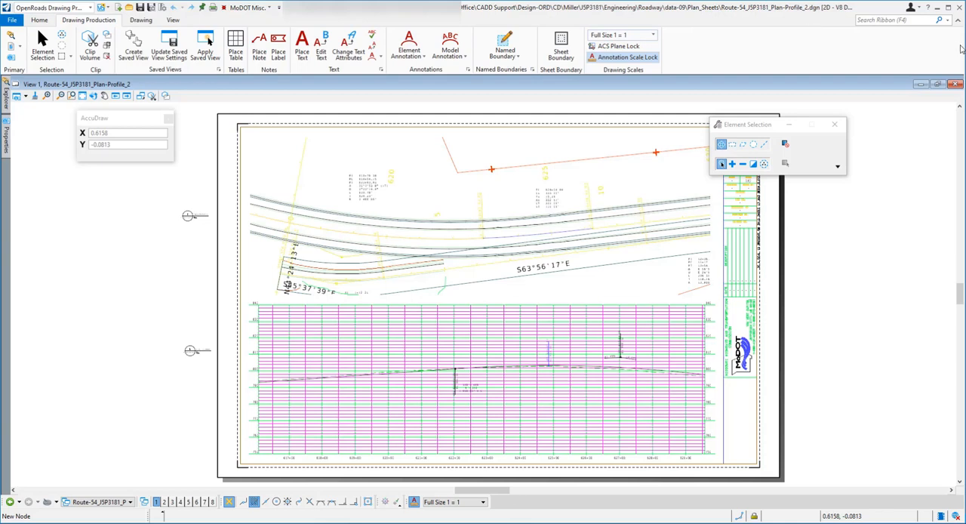
drag(961, 46, 621, 53)
scroll(226, 218, down, 1)
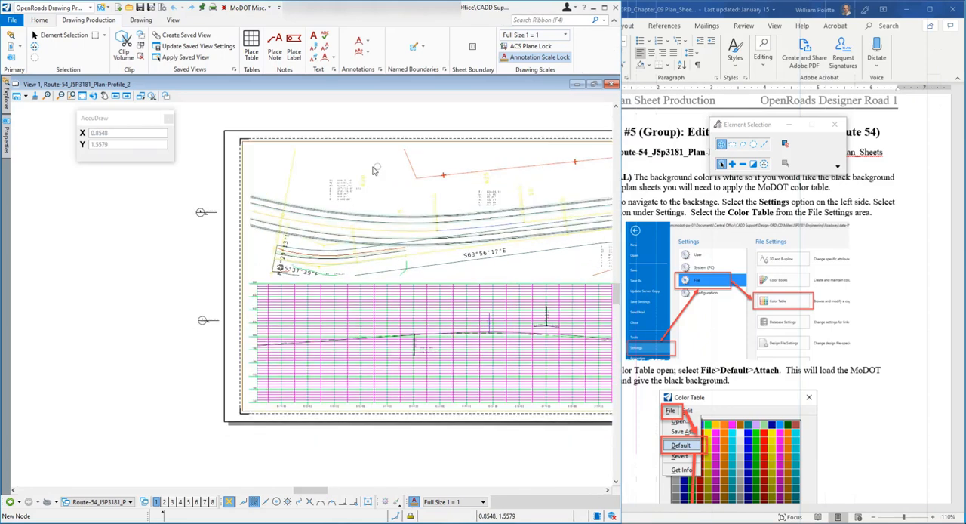
scroll(166, 214, down, 3)
scroll(363, 219, up, 2)
scroll(363, 219, up, 3)
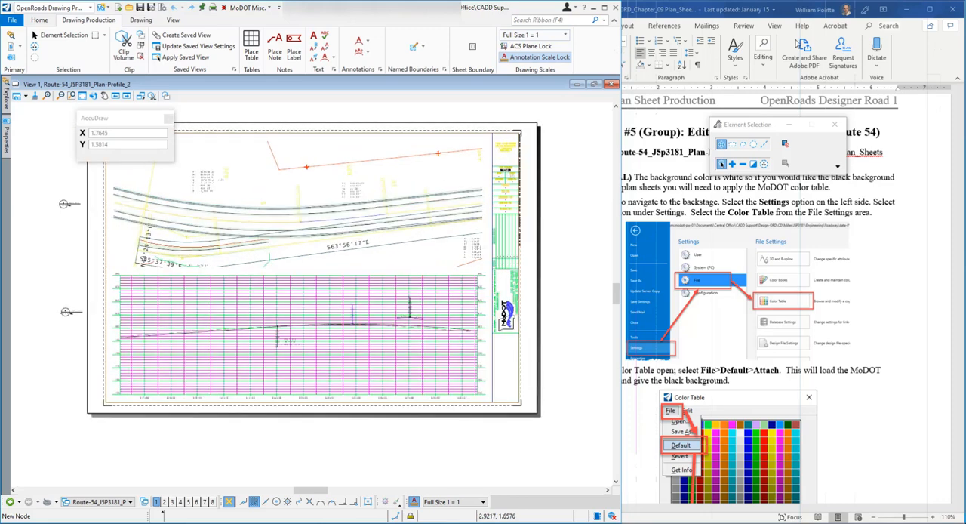
Check the background color instructions in the Word document, and open the Color Table from the design file's settings
click(762, 10)
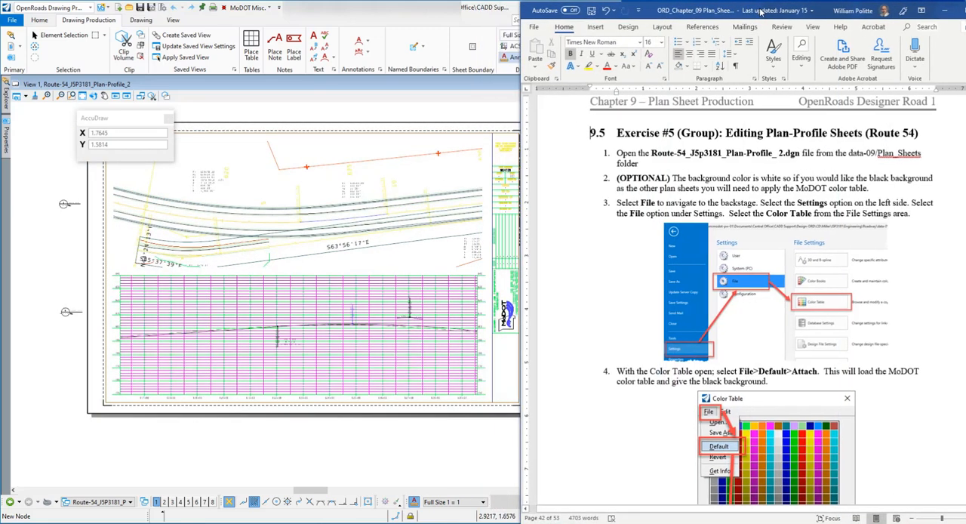
scroll(702, 159, down, 1)
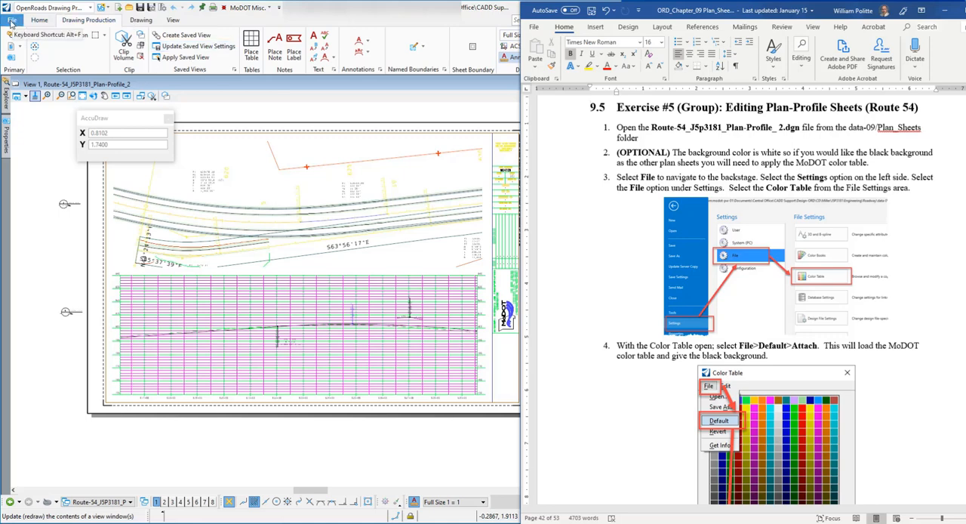
click(12, 21)
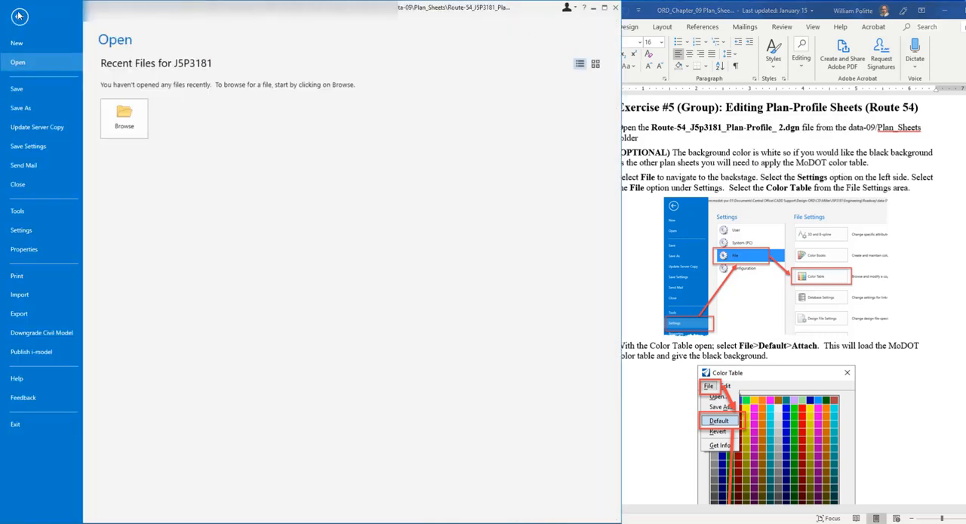
click(29, 232)
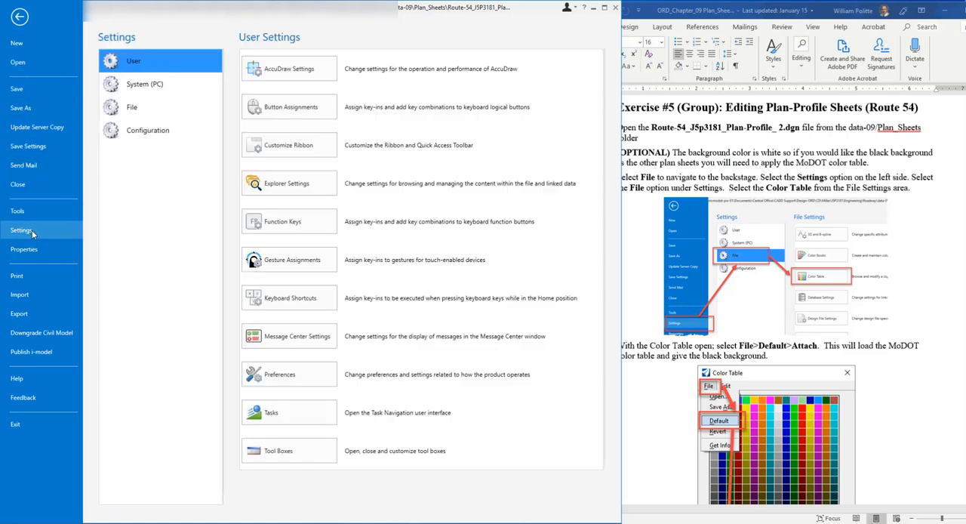
click(154, 114)
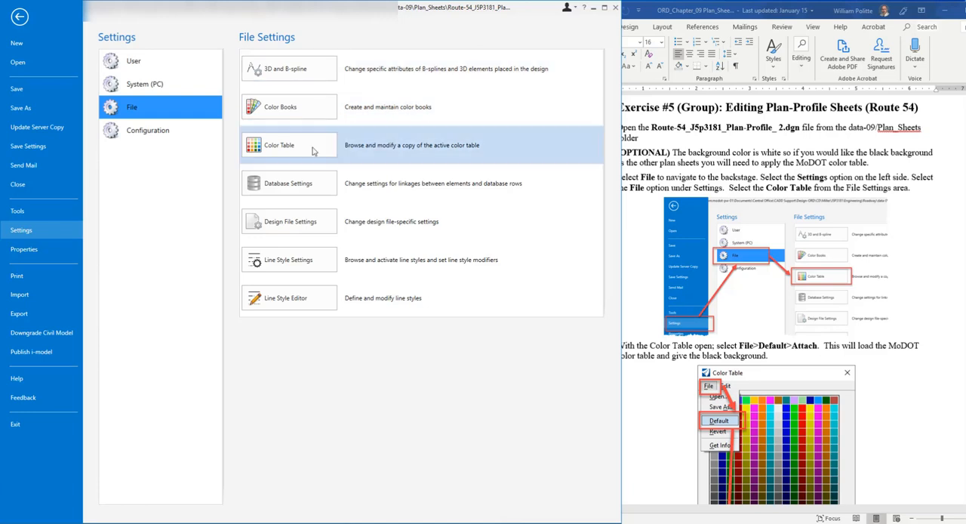
click(352, 152)
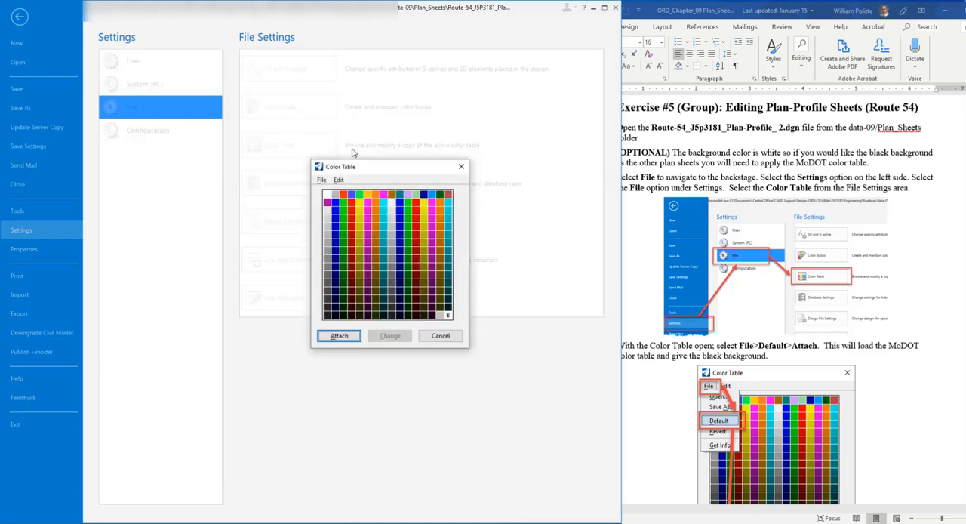
Load the default MoDOT color table and attach it to the plan-profile sheet file
drag(356, 167, 304, 160)
scroll(845, 297, down, 3)
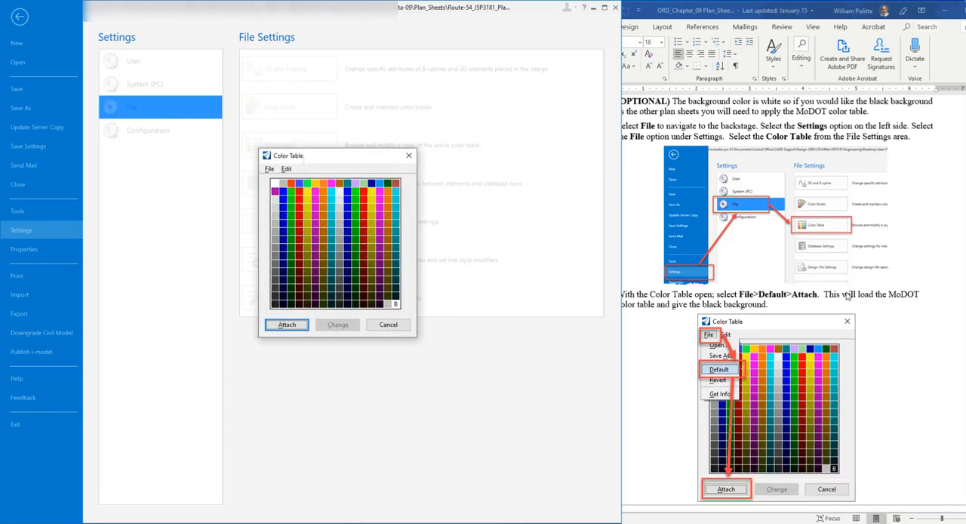
scroll(859, 295, down, 1)
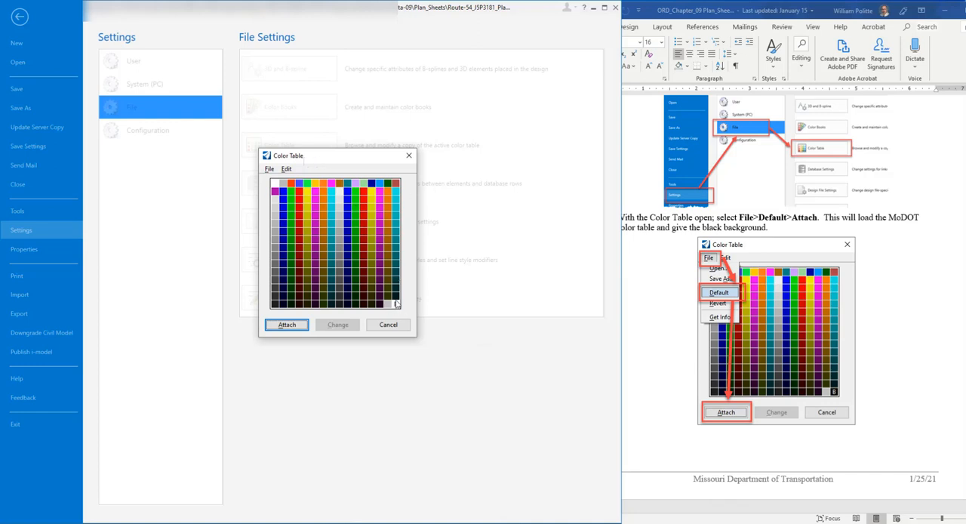
drag(339, 158, 338, 162)
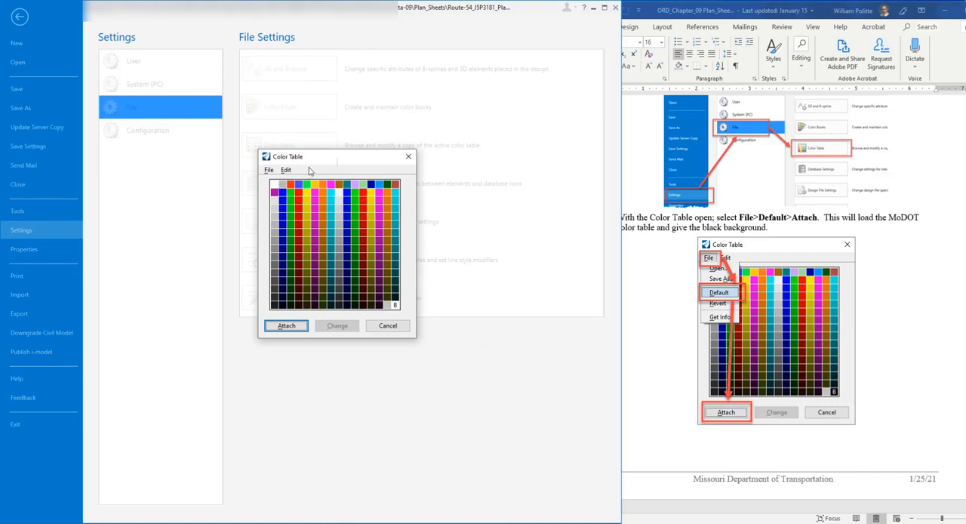
click(269, 170)
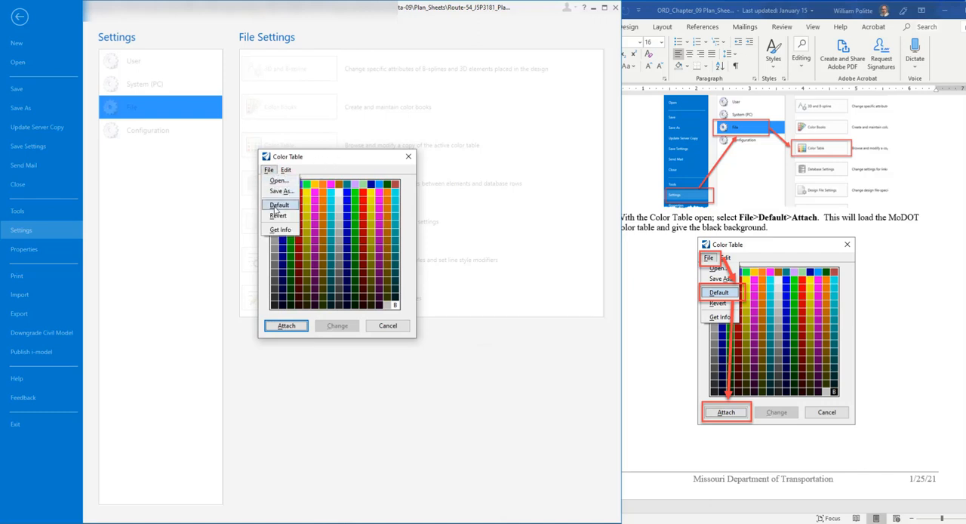
click(277, 207)
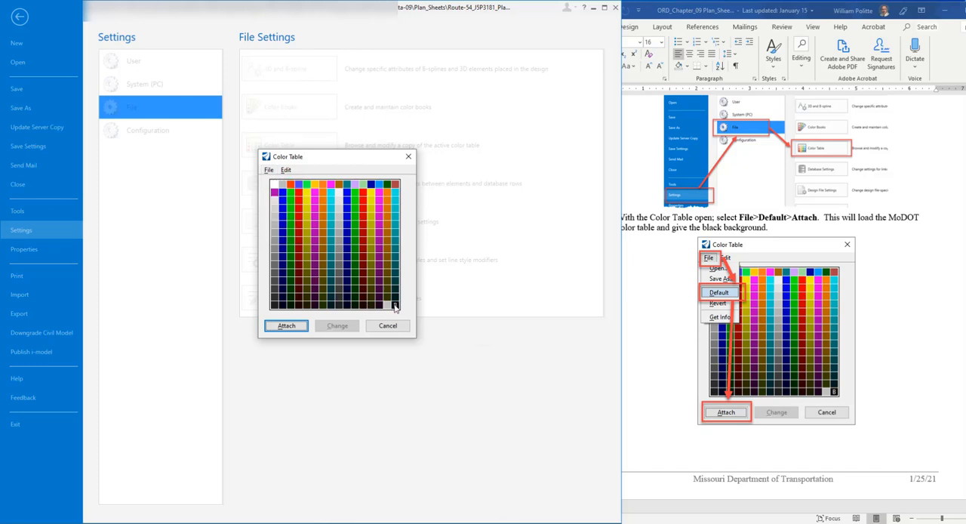
click(287, 326)
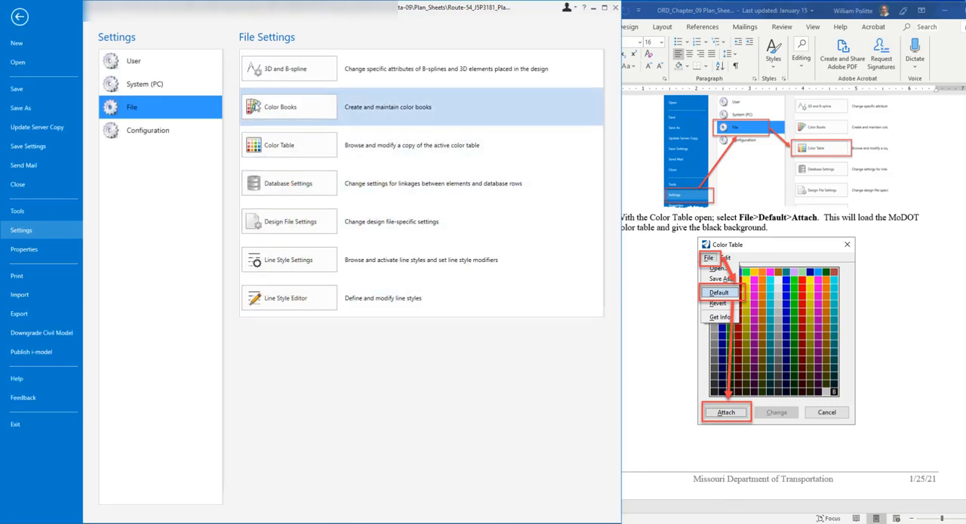
Return from the file settings to View 1 and close the AccuDraw window
scroll(909, 315, down, 3)
scroll(909, 315, down, 3)
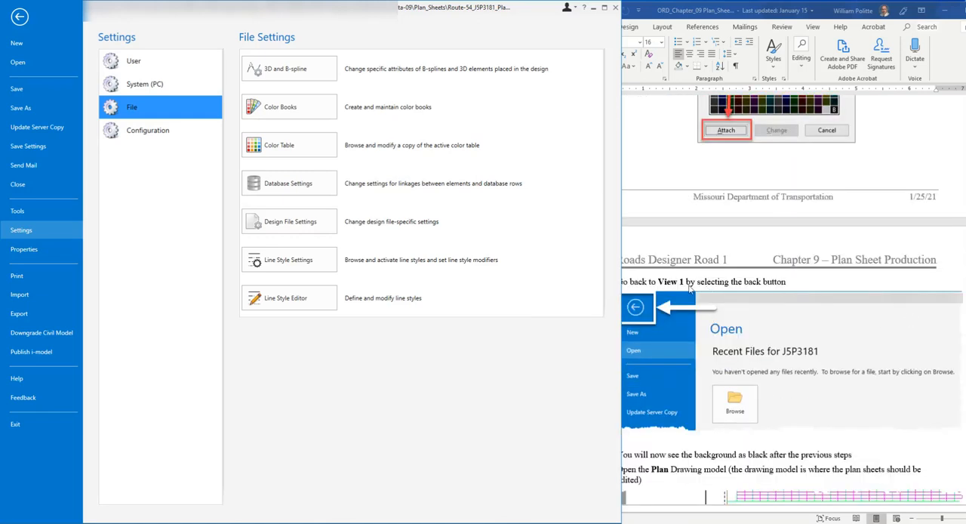
click(20, 17)
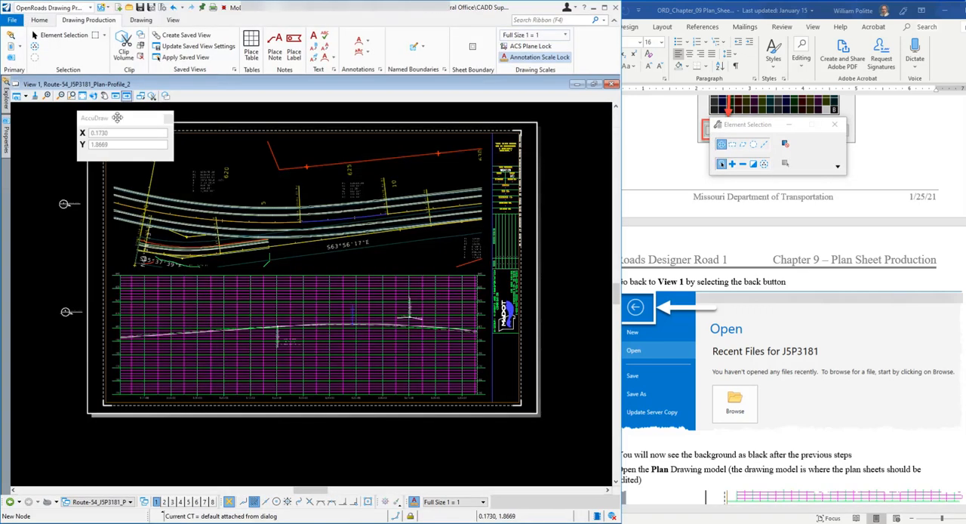
drag(117, 117, 73, 113)
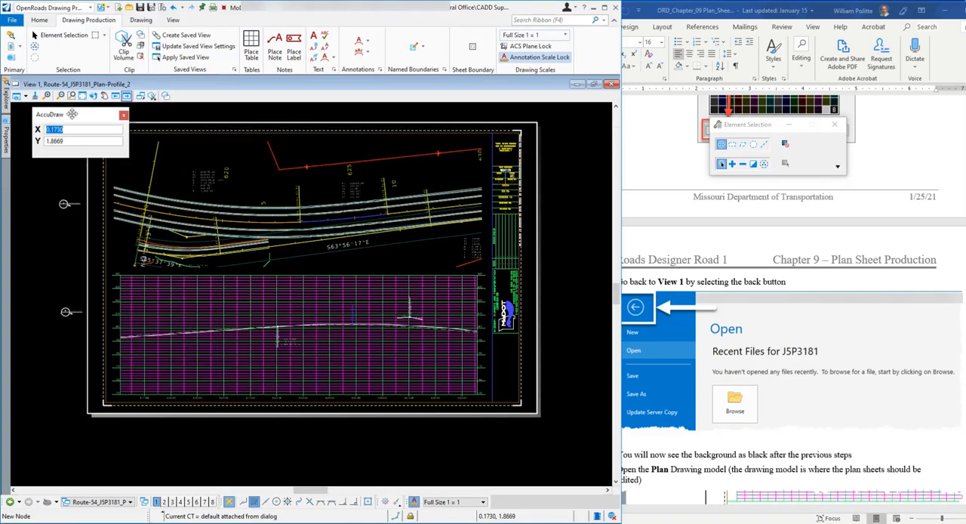
click(123, 114)
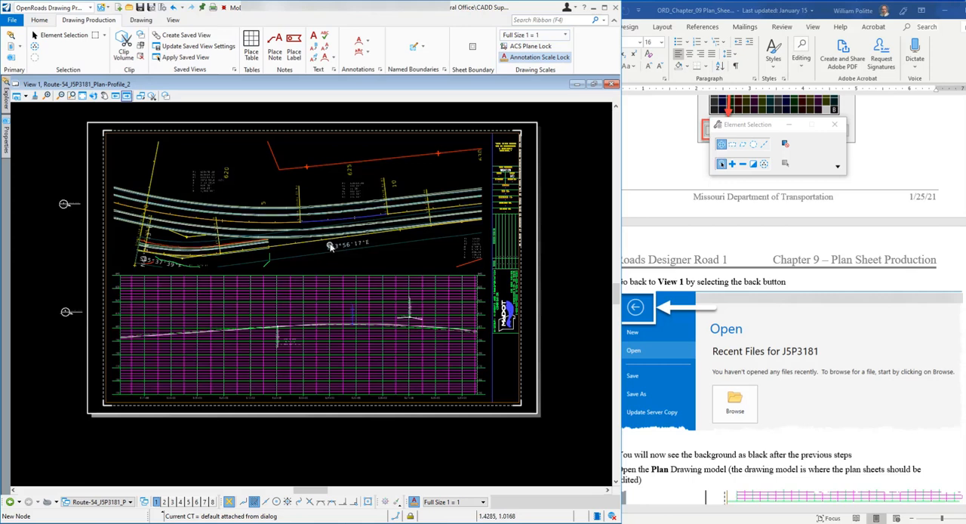
Narrow the OpenRoads window slightly and read the document's instructions on opening the Plan drawing model
mouse_move(414, 223)
scroll(762, 220, down, 4)
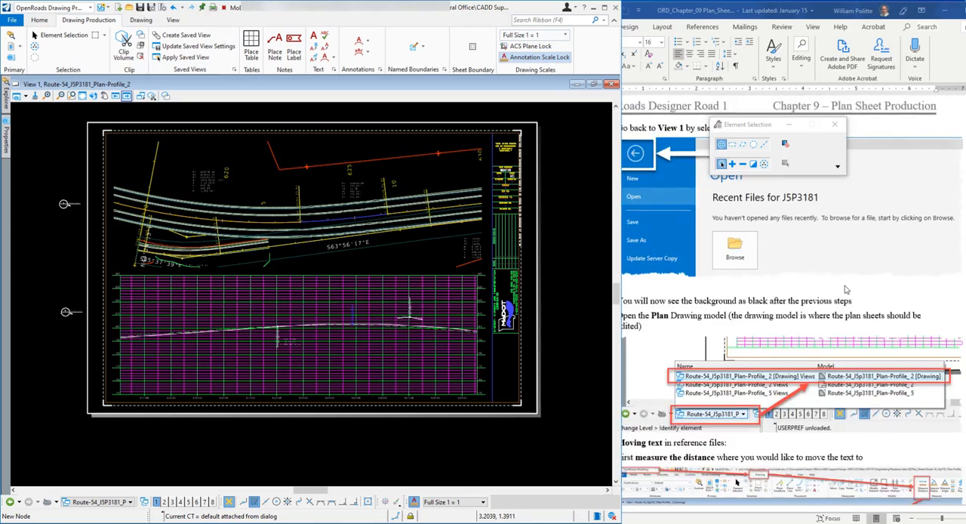
scroll(847, 289, down, 1)
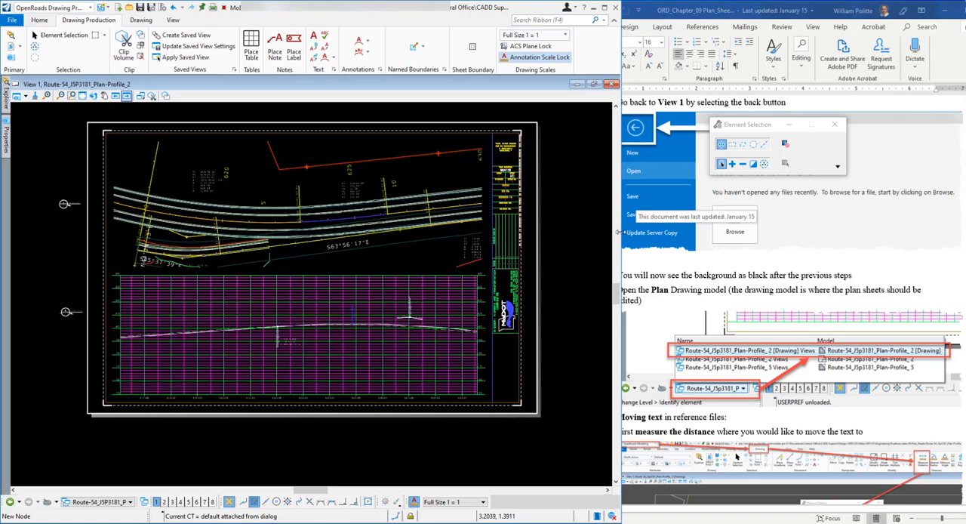
drag(621, 234, 610, 232)
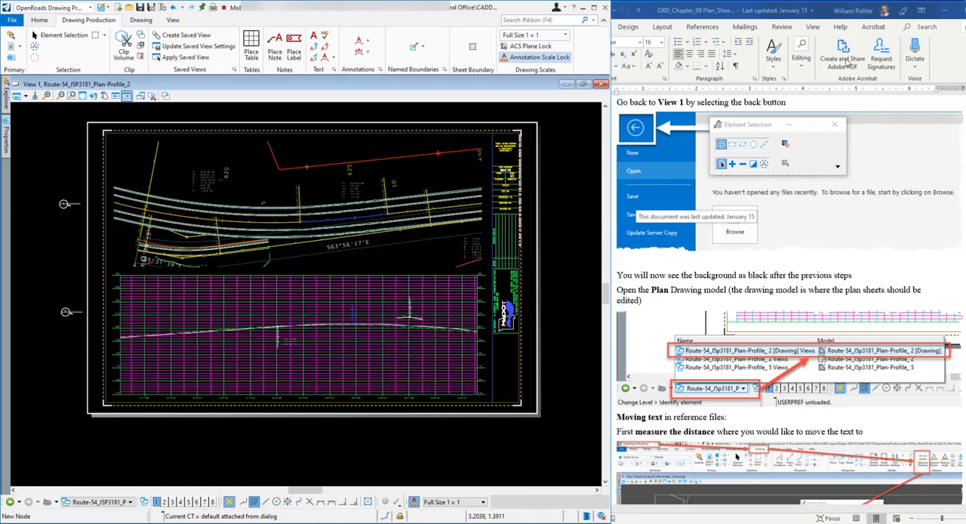
click(762, 13)
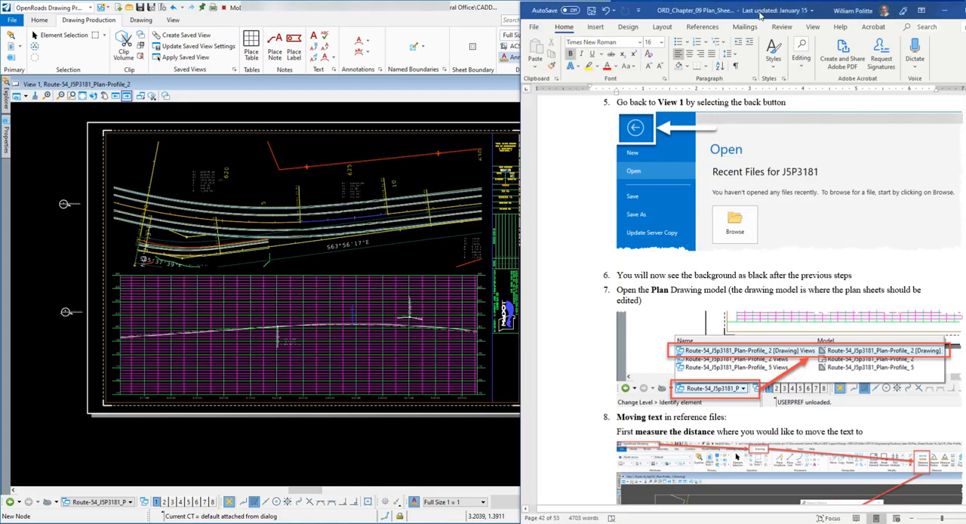
scroll(874, 234, down, 3)
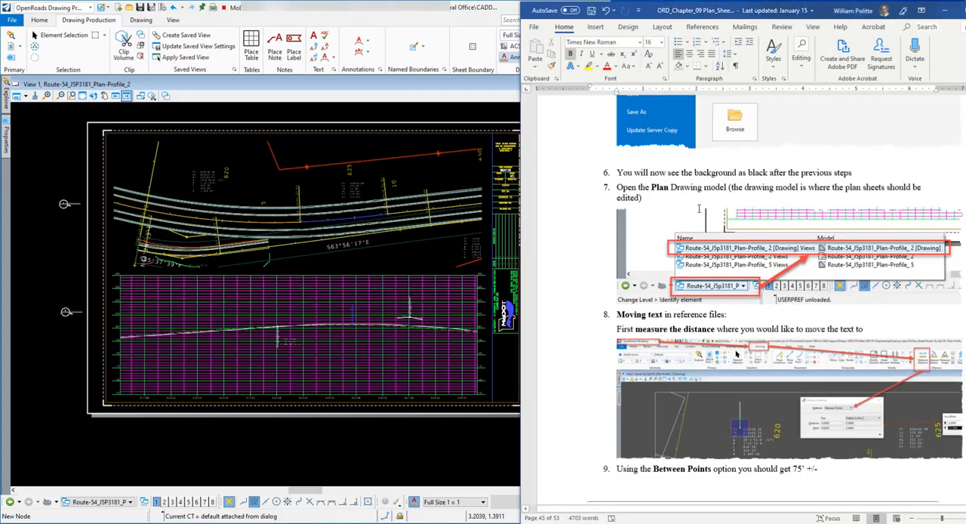
scroll(769, 202, down, 1)
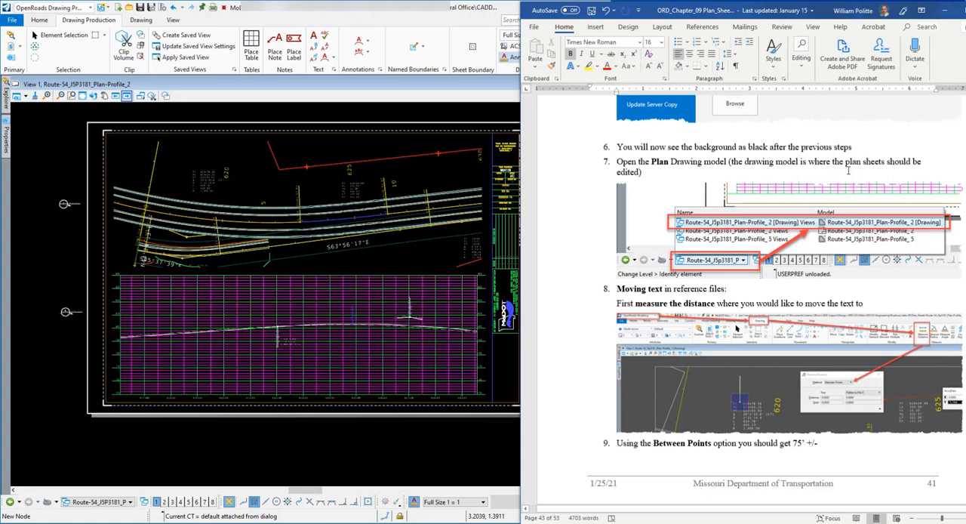
Switch the active view group to Route-54_J5P3181_Plan-Profile_2 [Drawing] Views, and bring up the instructions on moving text in reference files
click(398, 13)
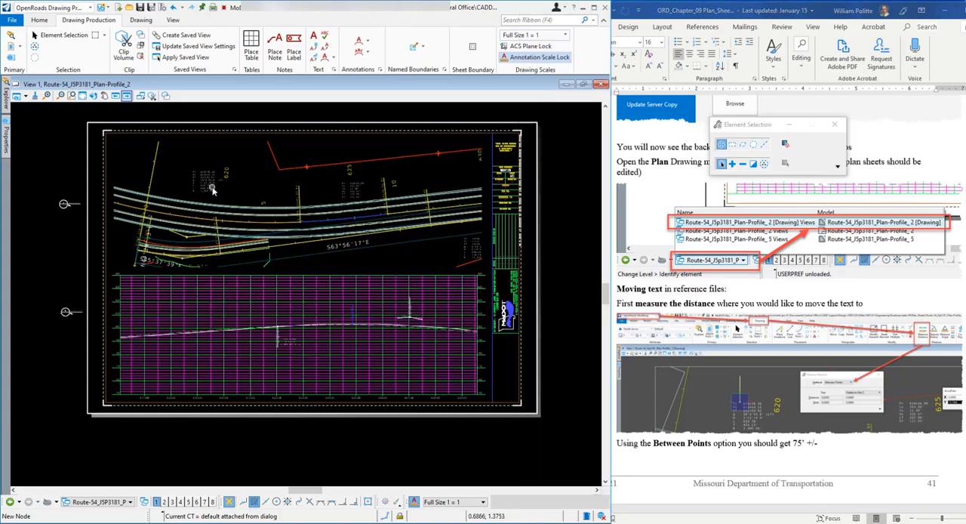
click(130, 503)
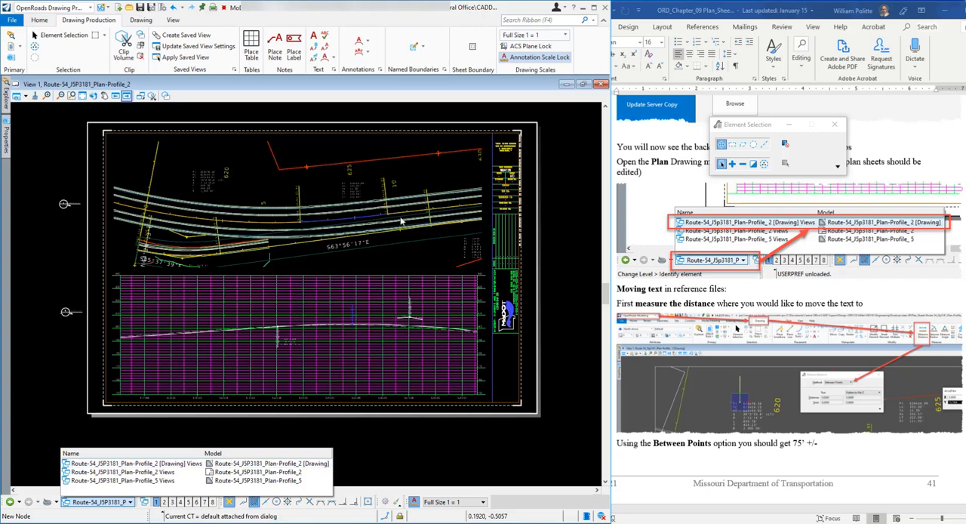
click(191, 465)
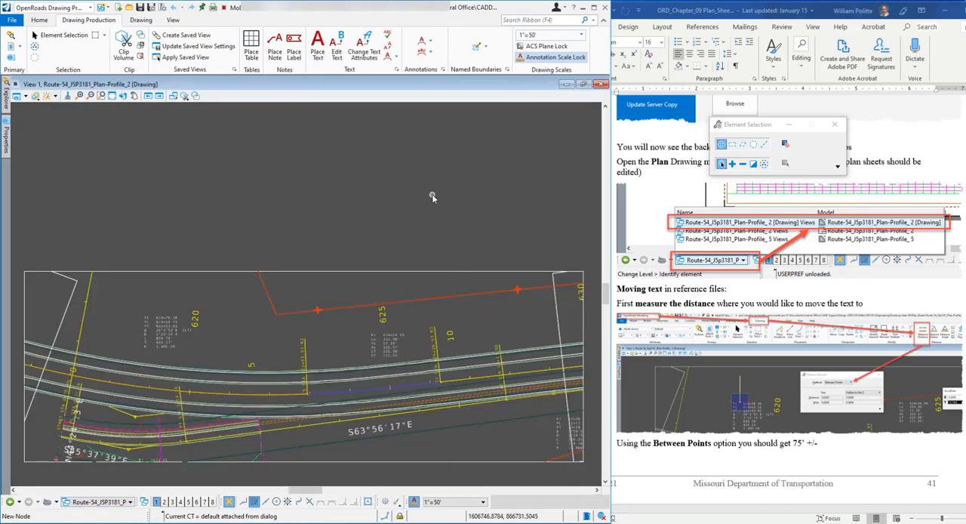
scroll(436, 196, down, 1)
scroll(344, 387, up, 2)
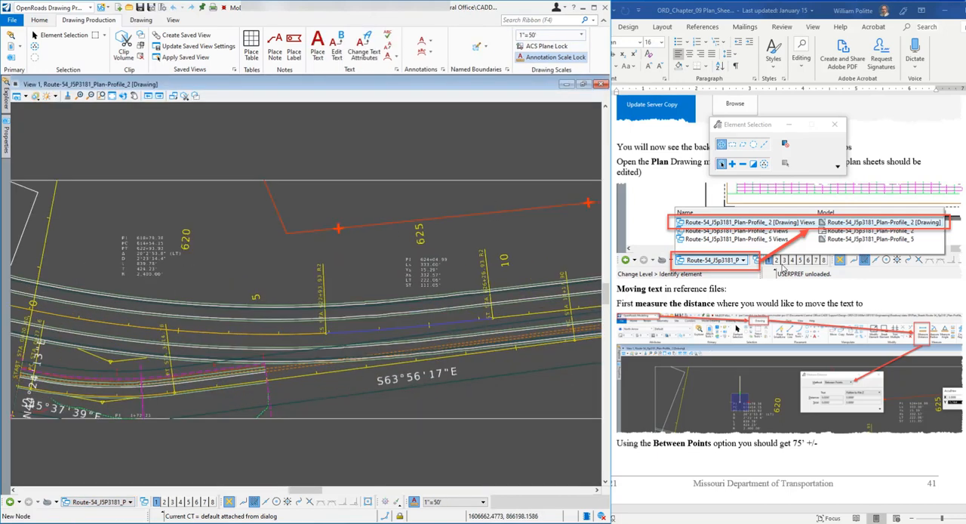
scroll(821, 326, down, 2)
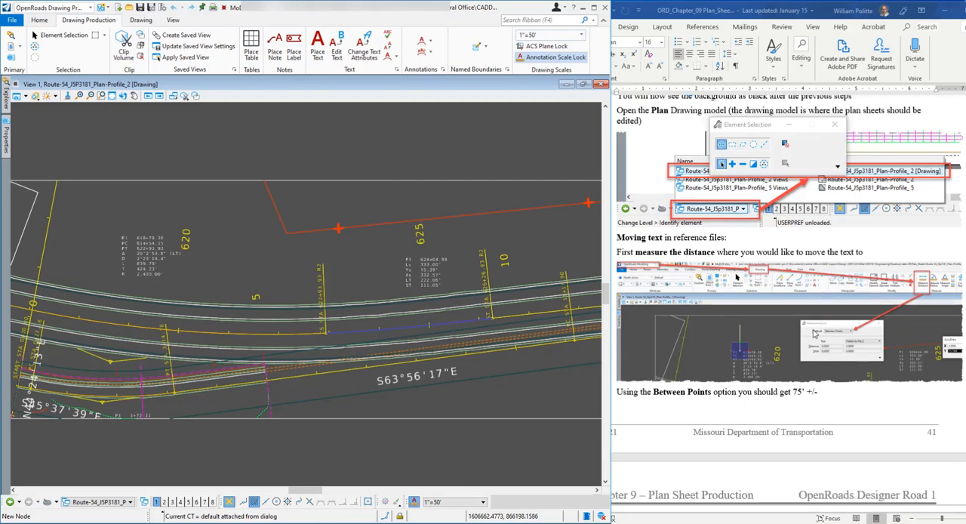
scroll(813, 330, down, 2)
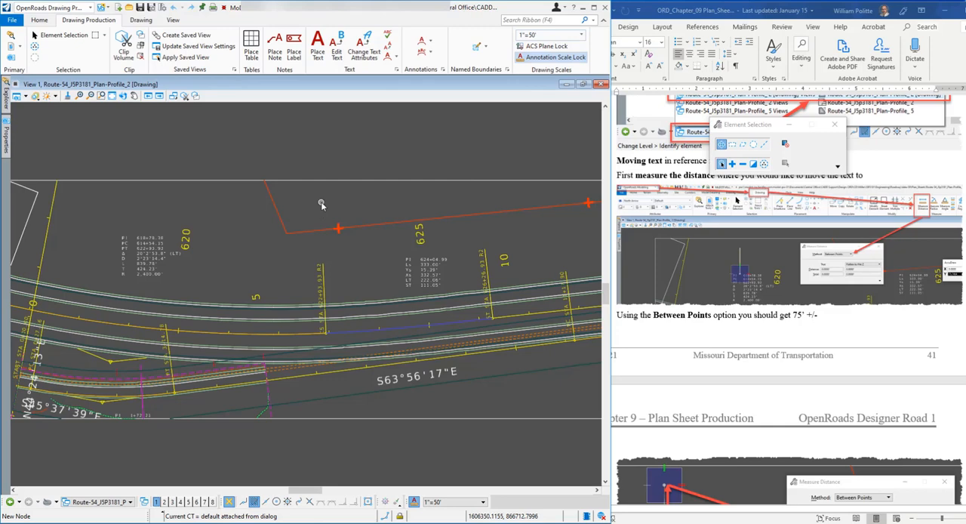
Read the document's instructions on measuring the distance for moving reference text and on showing the reference hierarchy
scroll(423, 340, down, 3)
scroll(452, 393, up, 3)
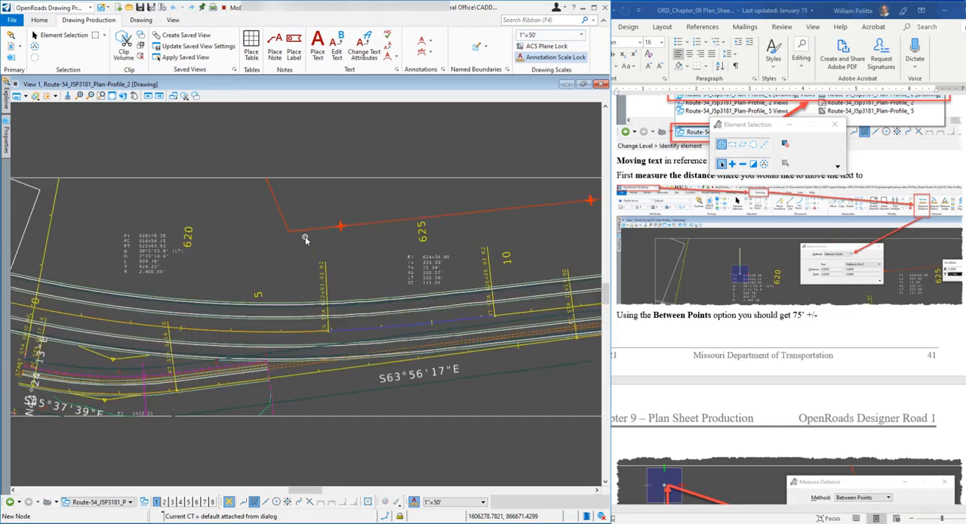
scroll(723, 315, down, 3)
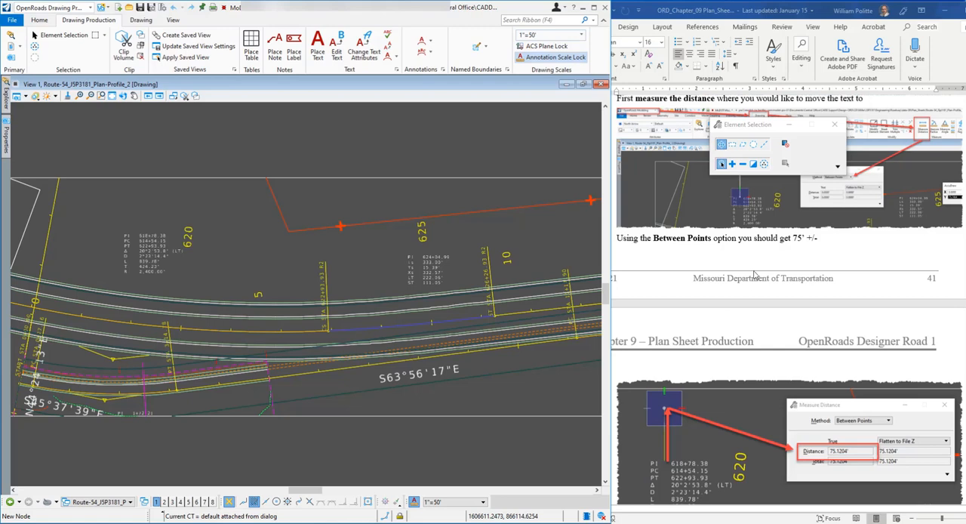
scroll(754, 275, down, 3)
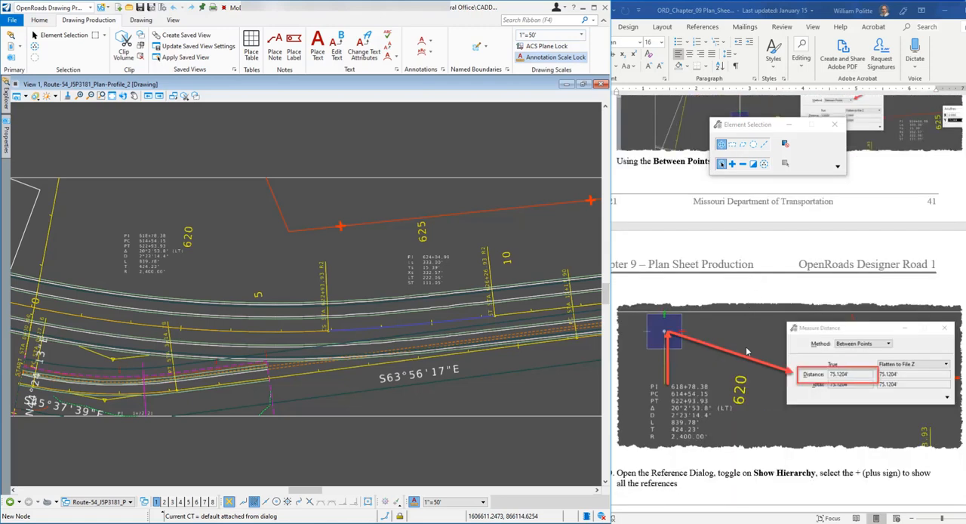
scroll(748, 317, down, 2)
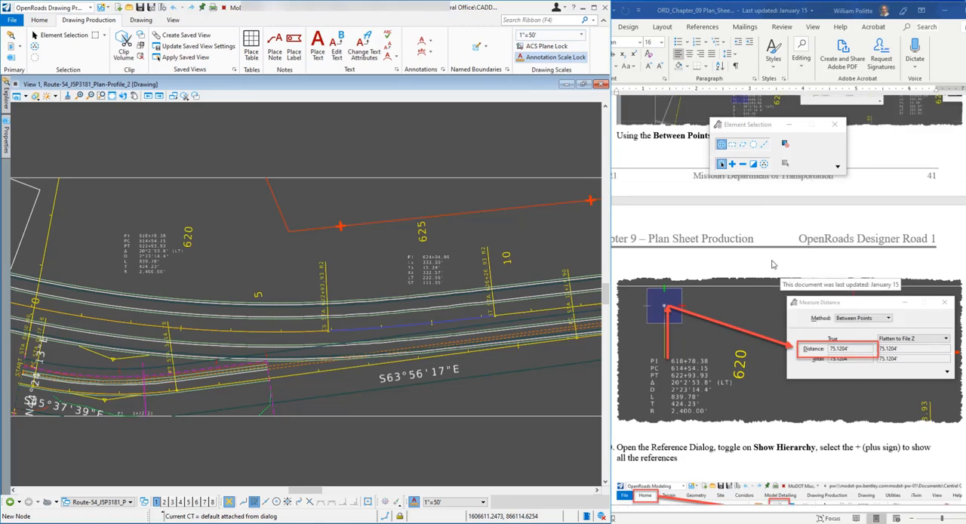
scroll(772, 263, down, 2)
scroll(772, 263, down, 3)
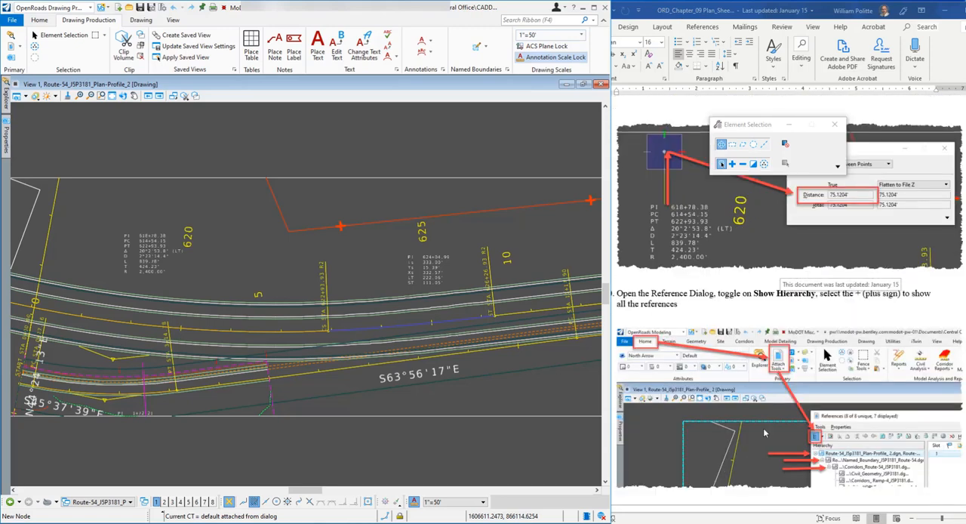
scroll(757, 295, up, 6)
scroll(757, 295, up, 8)
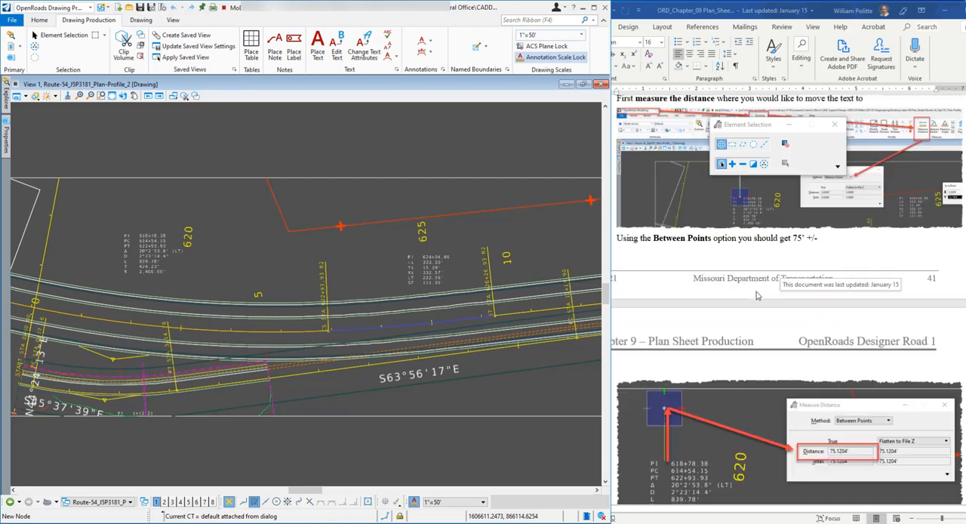
scroll(727, 219, up, 3)
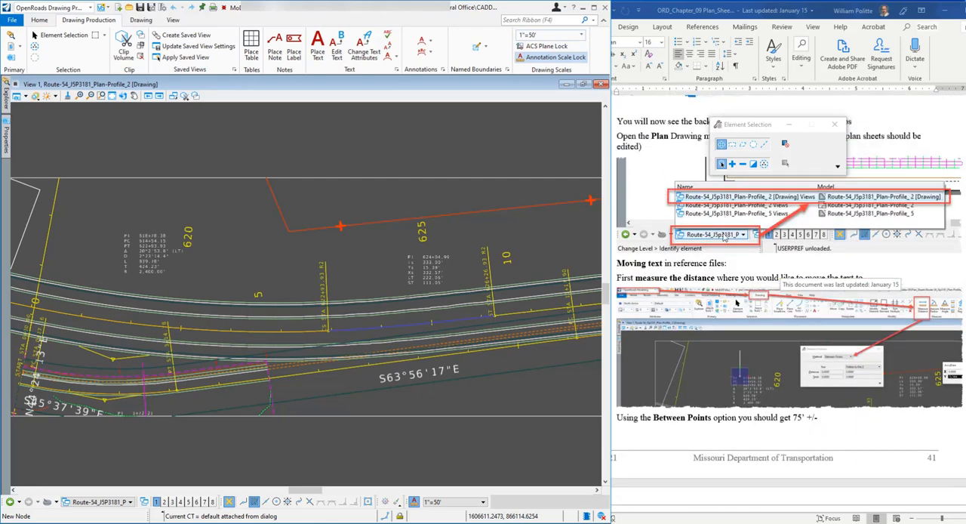
Move the Element Selection window off the document, then turn on AccuDraw and place its window over the empty area of View 1
drag(740, 128, 481, 119)
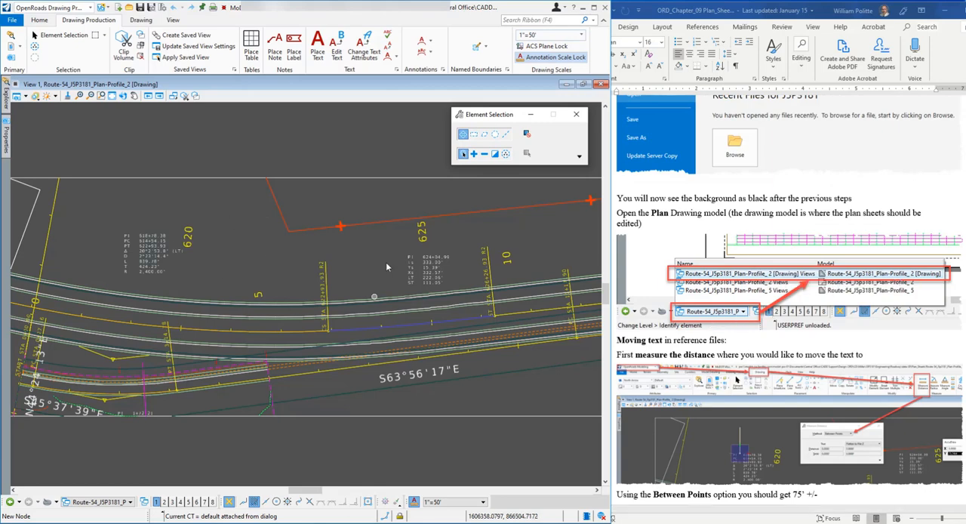
scroll(765, 275, down, 2)
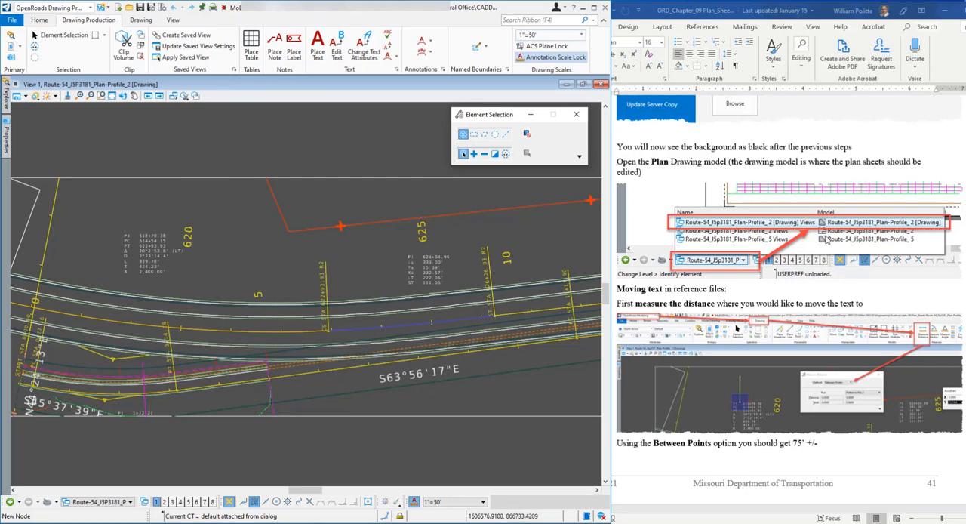
scroll(828, 239, down, 1)
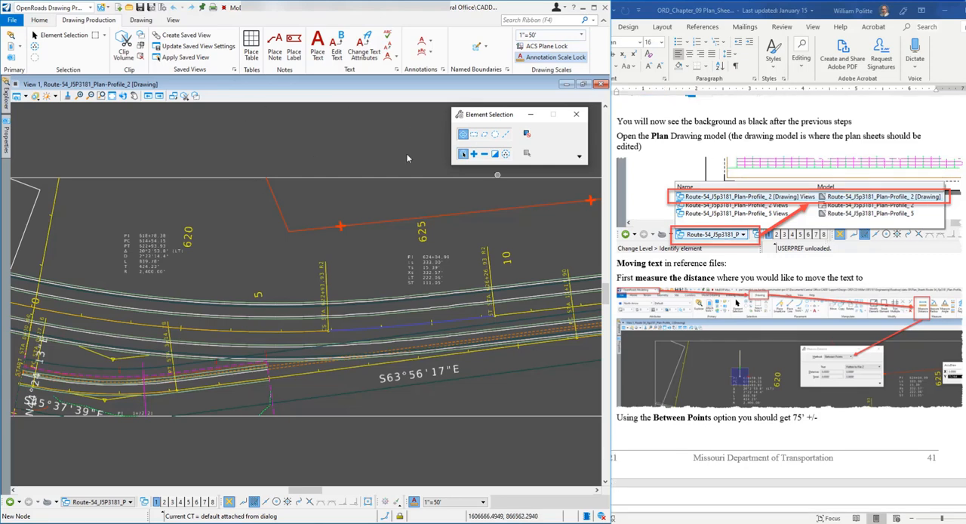
click(143, 22)
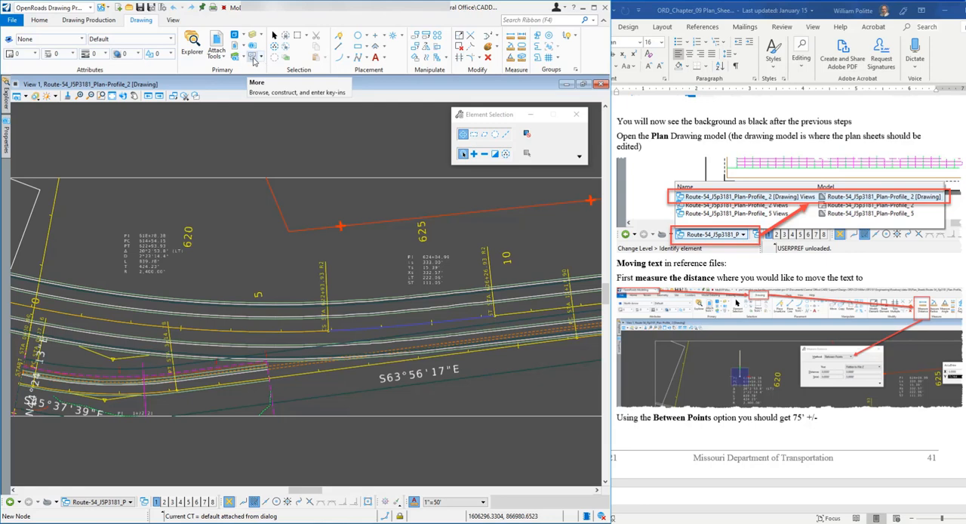
click(260, 58)
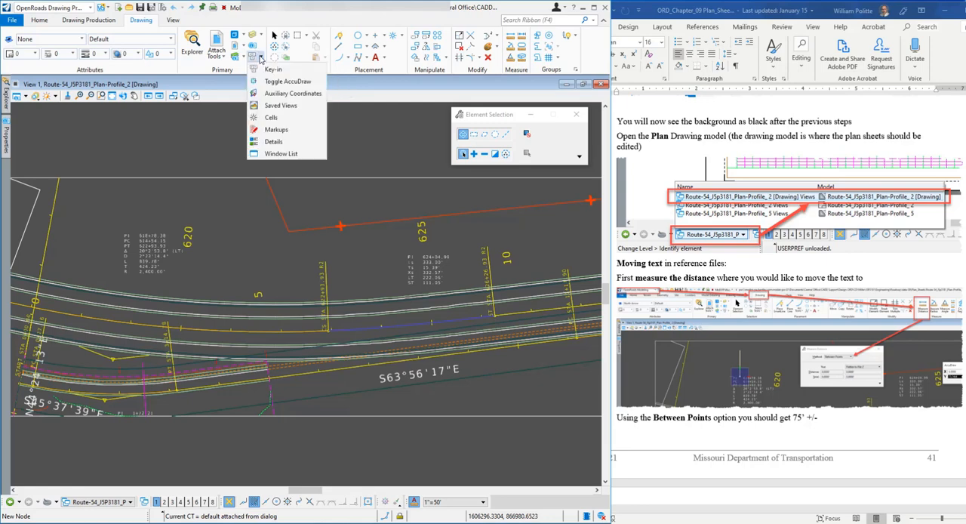
click(293, 84)
mouse_move(50, 112)
mouse_down()
mouse_move(109, 114)
mouse_move(63, 113)
mouse_up()
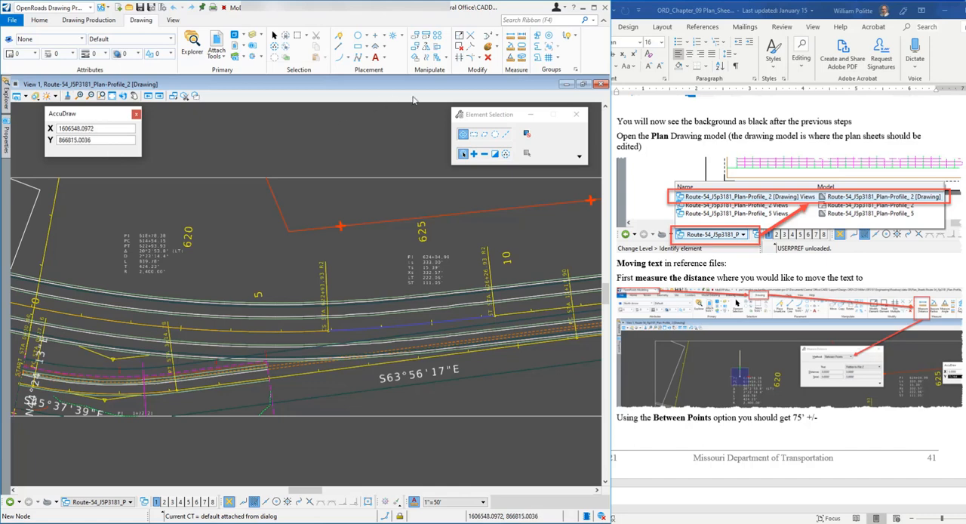
Try to measure a Between Points distance starting from the PI text of the curve data label beside station 620
click(513, 39)
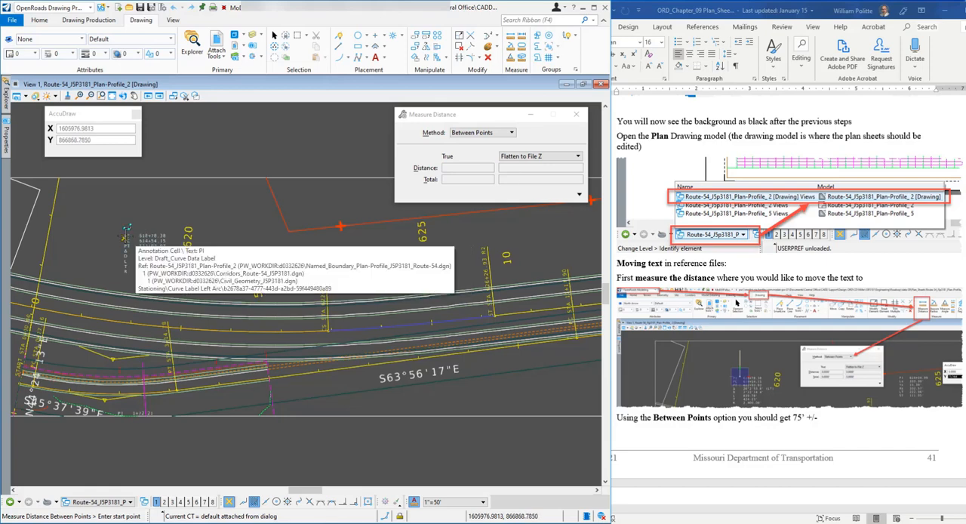
click(125, 237)
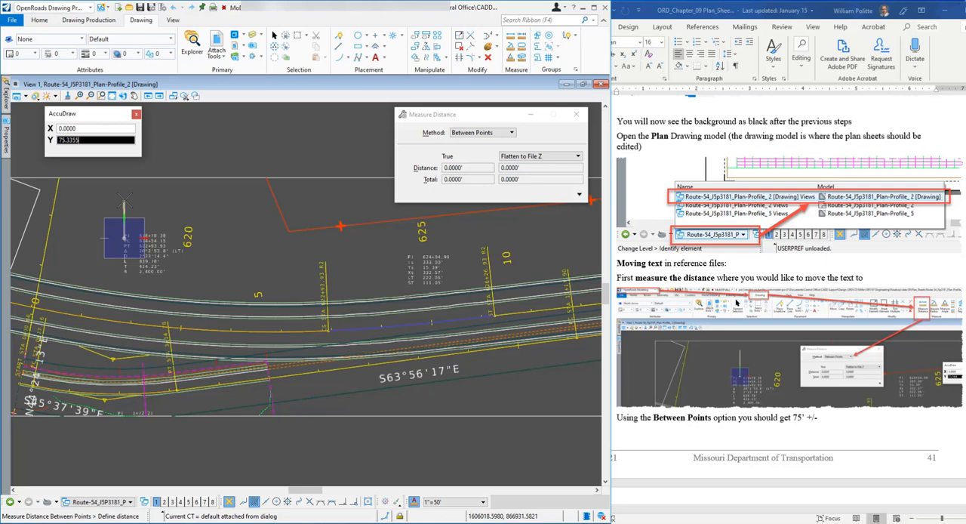
right_click(169, 206)
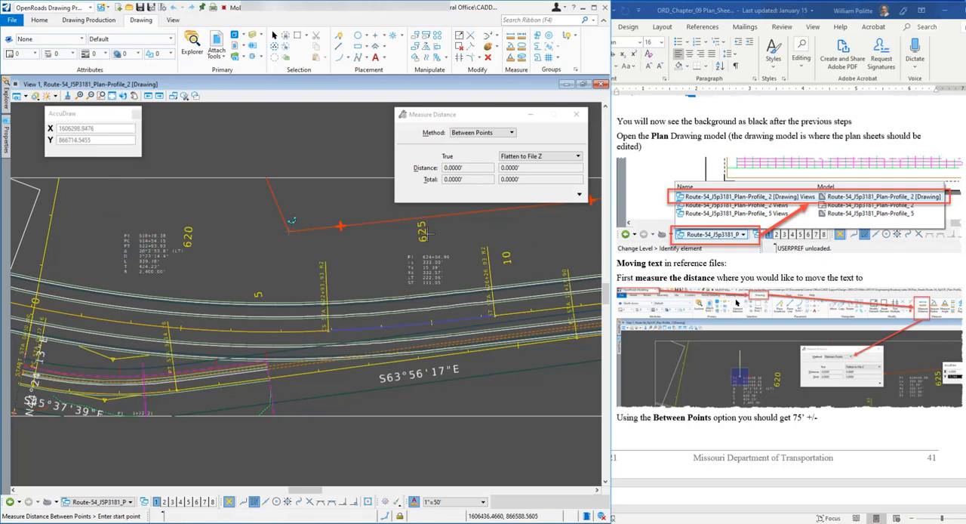
Read the document's measuring example and its step on opening the Reference dialog with Show Hierarchy toggled on
scroll(792, 312, down, 1)
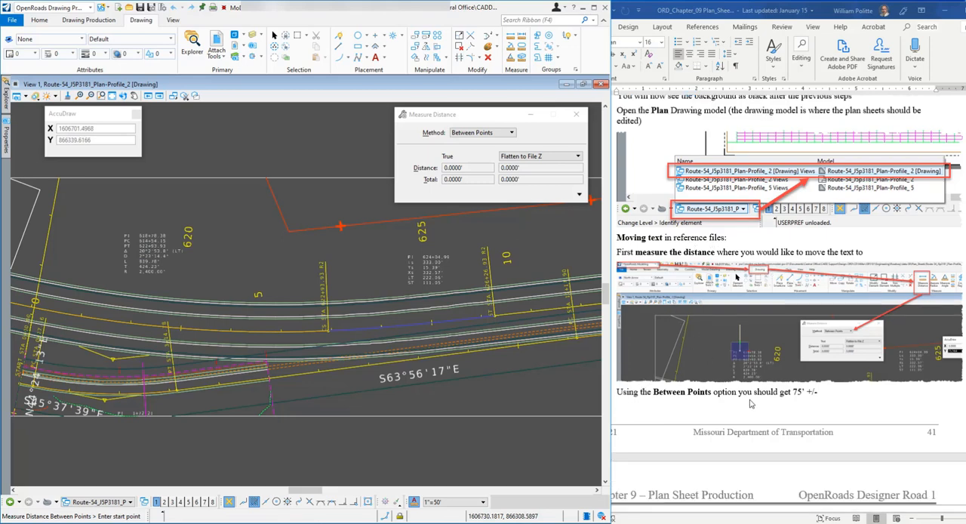
scroll(770, 281, down, 3)
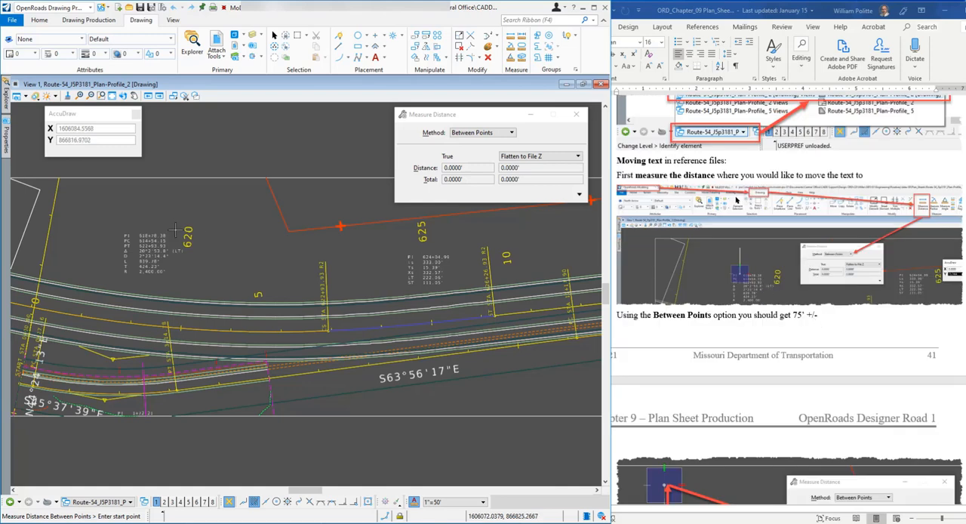
scroll(727, 270, down, 5)
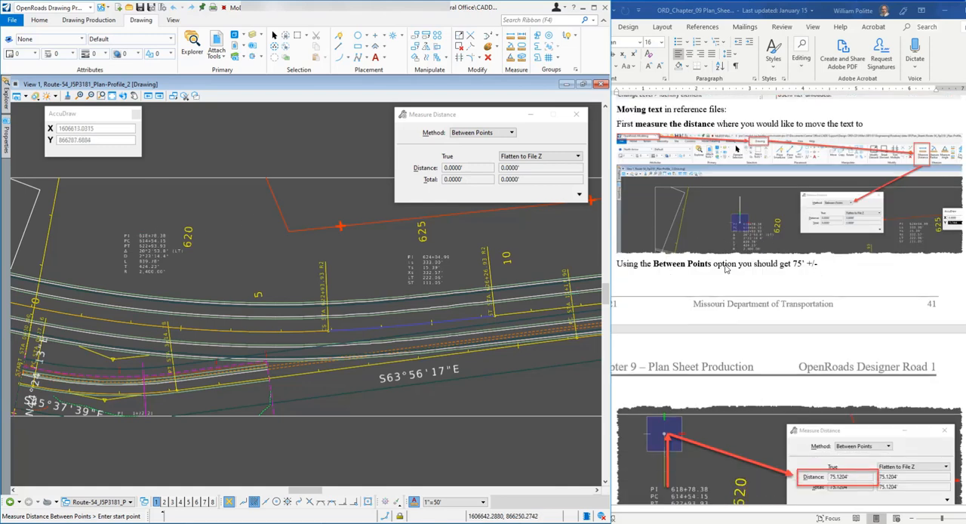
scroll(727, 270, down, 2)
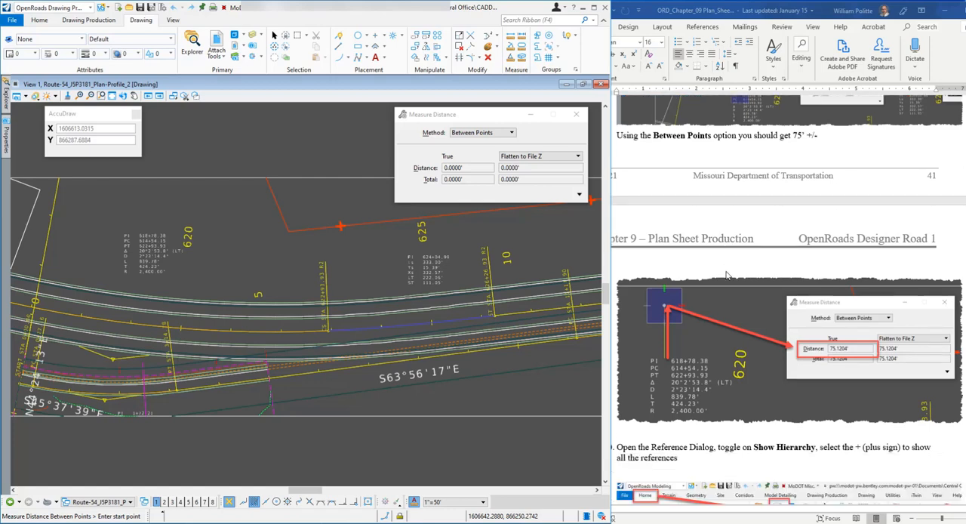
scroll(746, 335, down, 2)
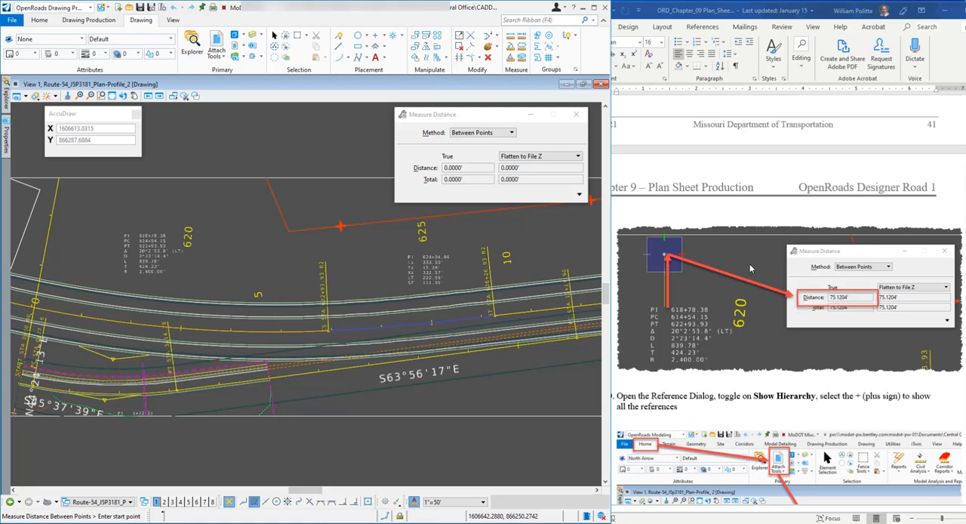
scroll(750, 268, down, 1)
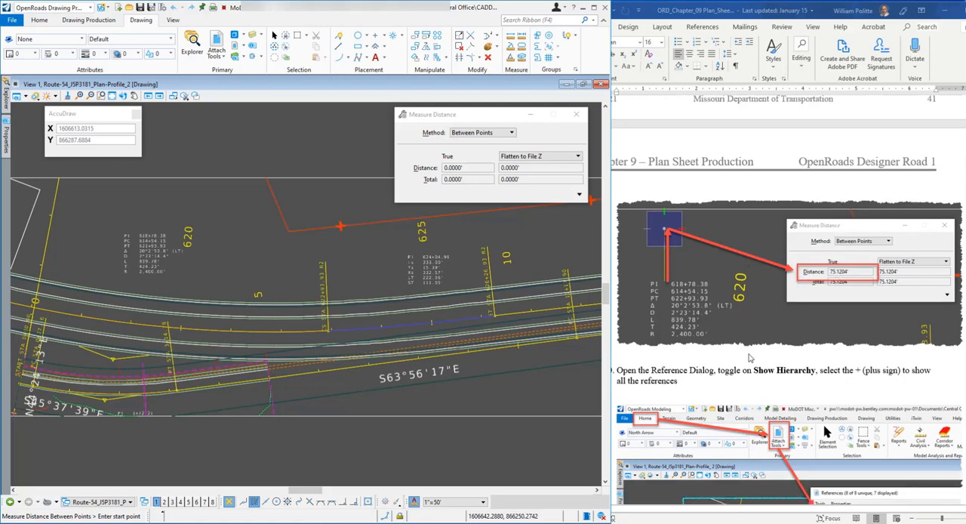
scroll(748, 352, down, 5)
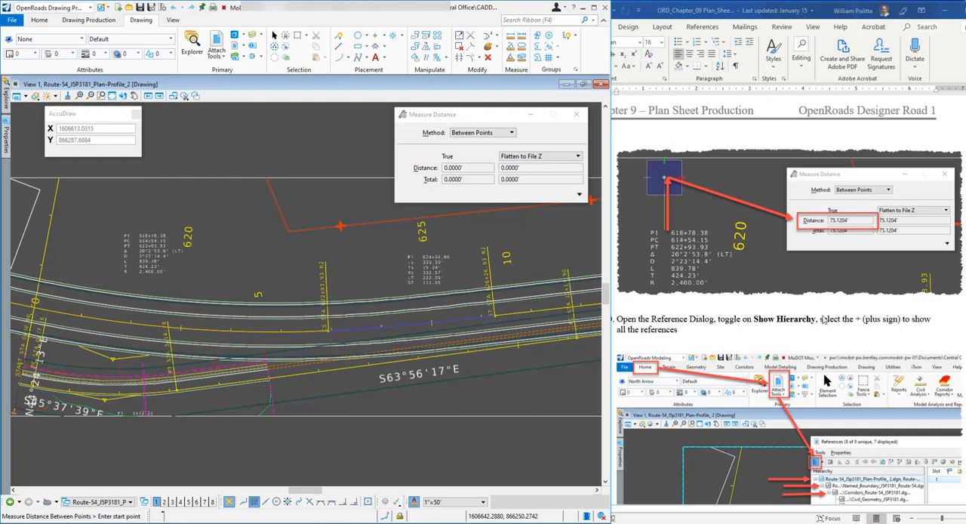
Open the References dialog, expand the hierarchy through Named_Boundary and Corridors_Route-54_J5P3181.dgn, and move the dialog clear of the curve data label
click(216, 43)
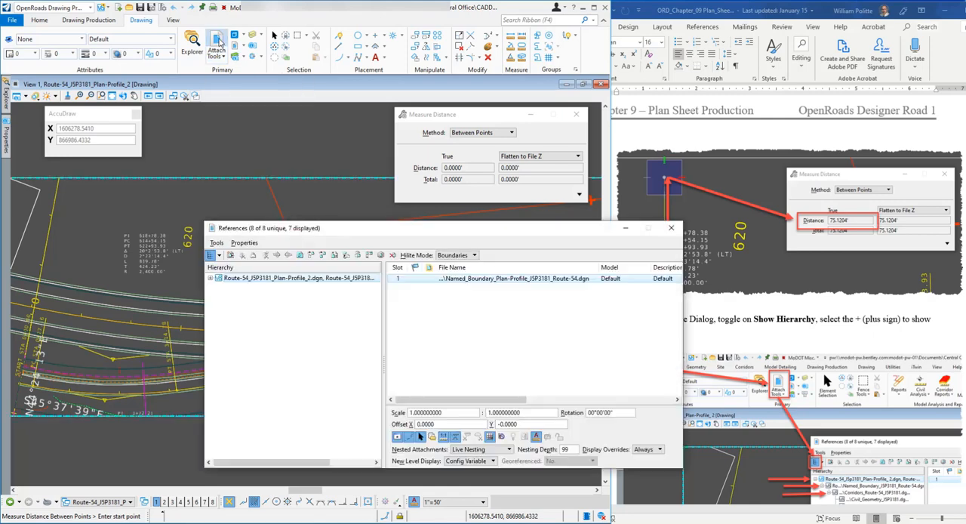
drag(303, 224, 220, 226)
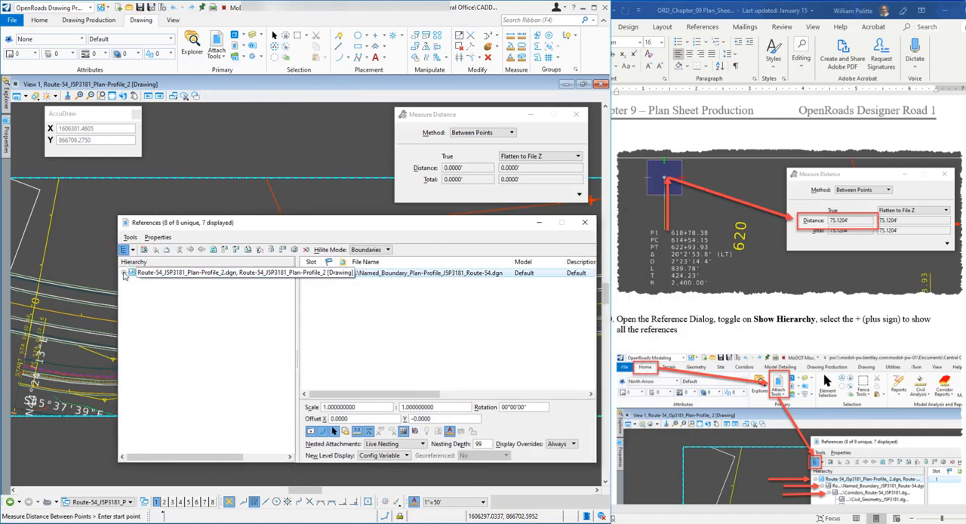
click(125, 273)
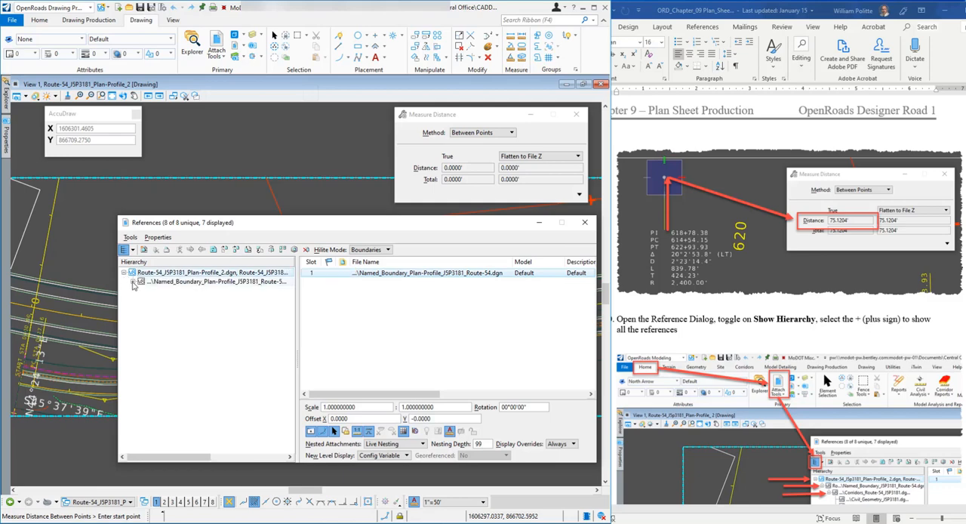
click(133, 282)
click(142, 290)
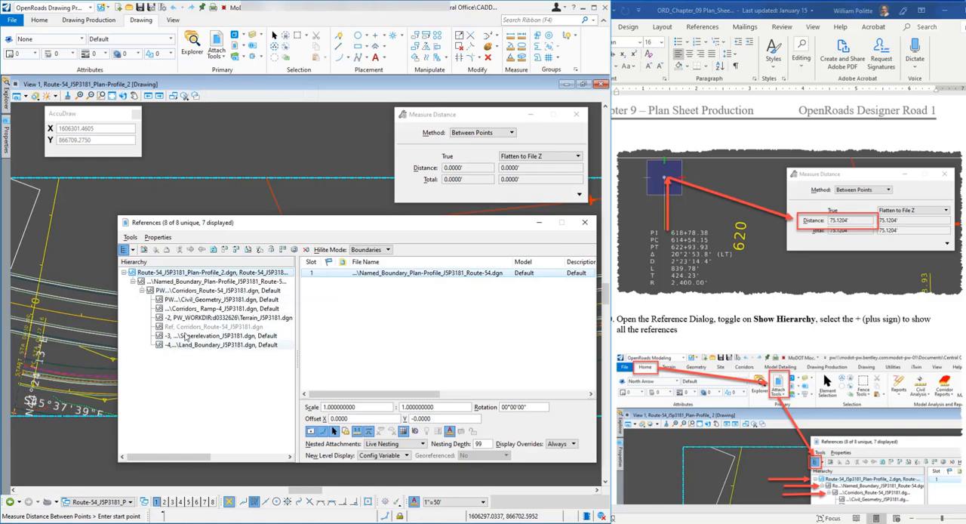
mouse_move(213, 227)
mouse_down()
mouse_move(284, 227)
mouse_move(289, 206)
mouse_move(276, 193)
mouse_up()
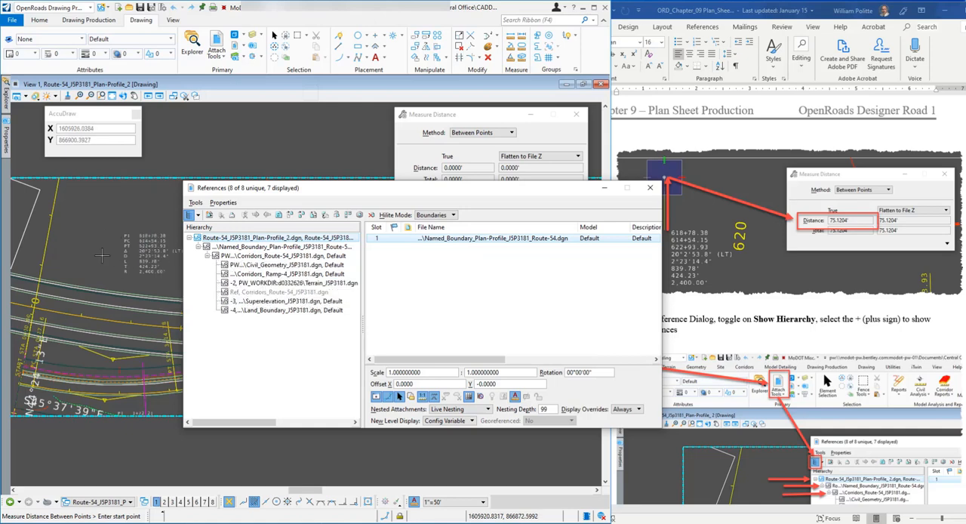
mouse_move(157, 256)
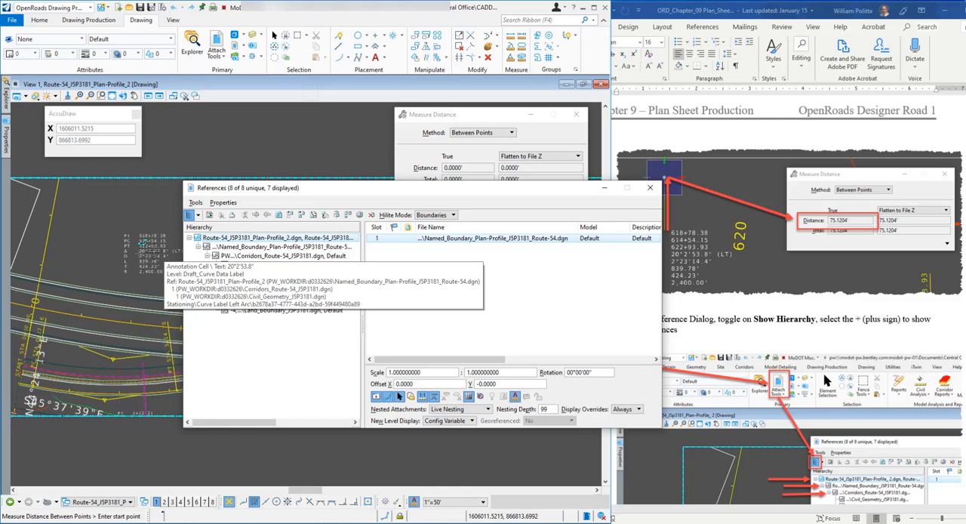
Bring up step 11 on exchanging to the Civil Geometry file, repositioning the References dialog and document window so its text is uncovered
scroll(812, 331, down, 1)
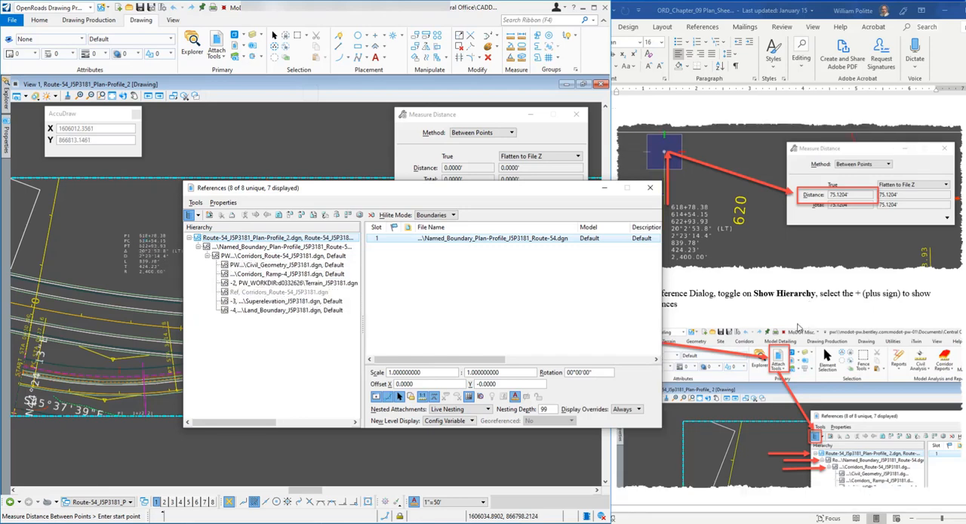
scroll(840, 298, down, 5)
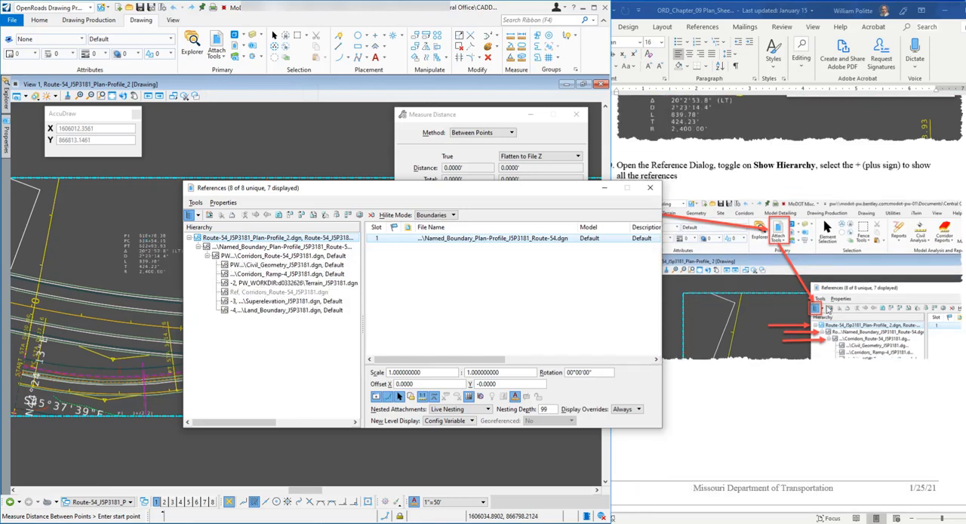
scroll(804, 312, down, 10)
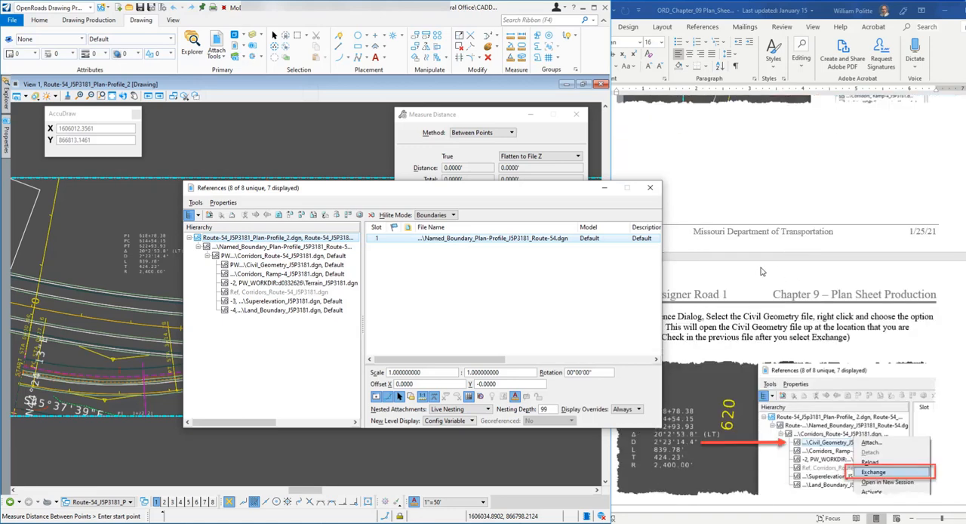
scroll(762, 270, down, 1)
scroll(762, 270, down, 2)
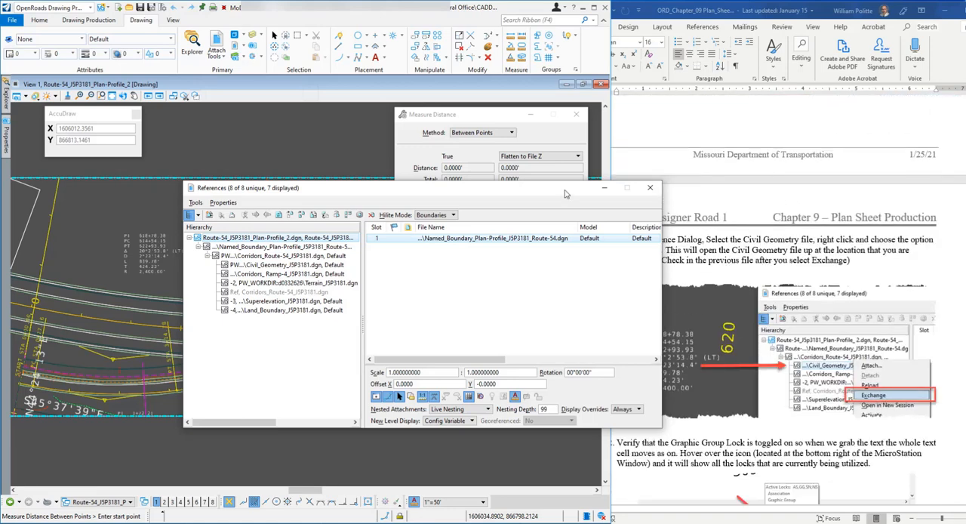
drag(574, 187, 527, 182)
click(635, 161)
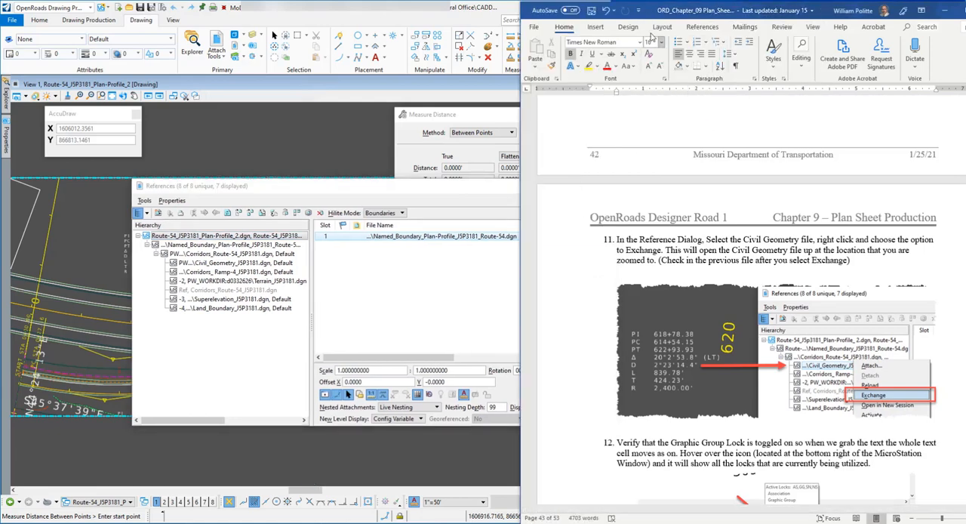
drag(649, 15, 660, 16)
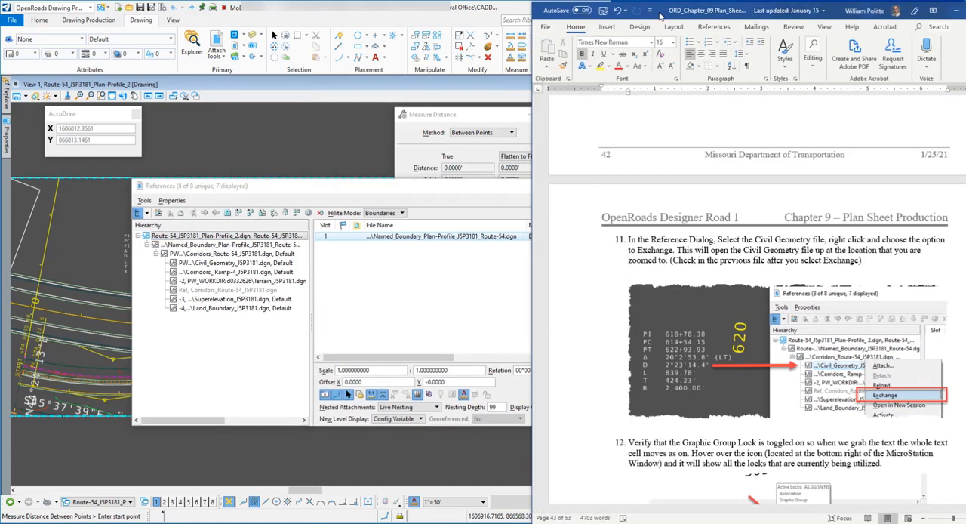
Exchange from the References hierarchy to Civil_Geometry_J5P3181.dgn and check in Route-54_J5P3181_Plan-Profile_2.dgn
click(427, 197)
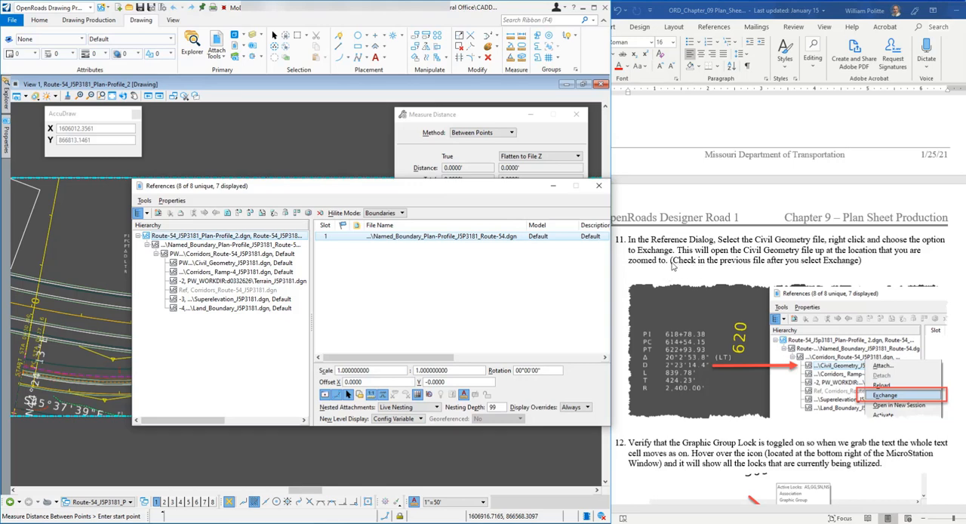
drag(315, 195, 391, 200)
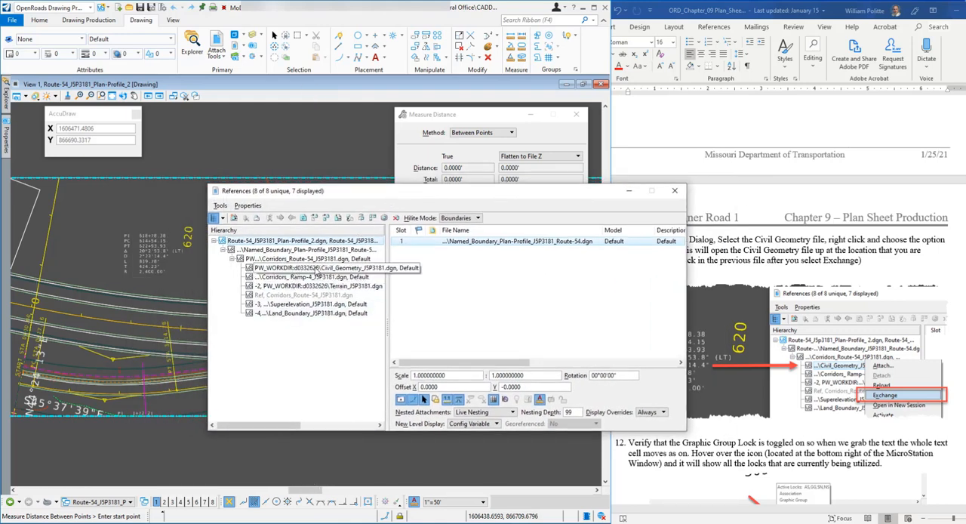
click(316, 270)
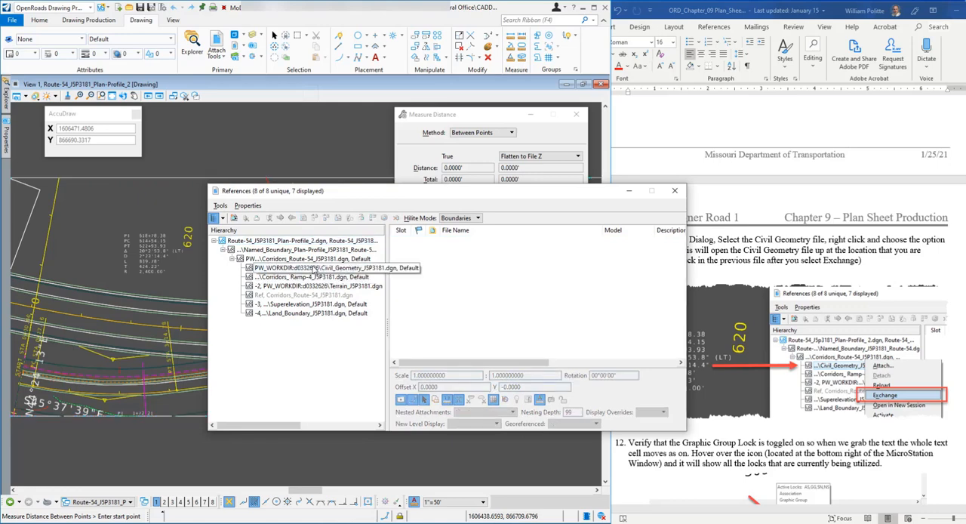
right_click(314, 270)
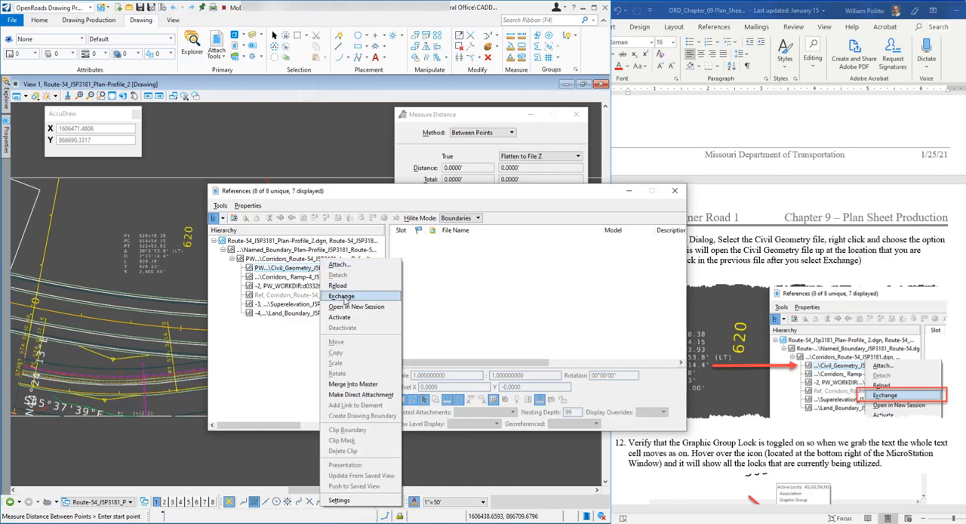
click(343, 297)
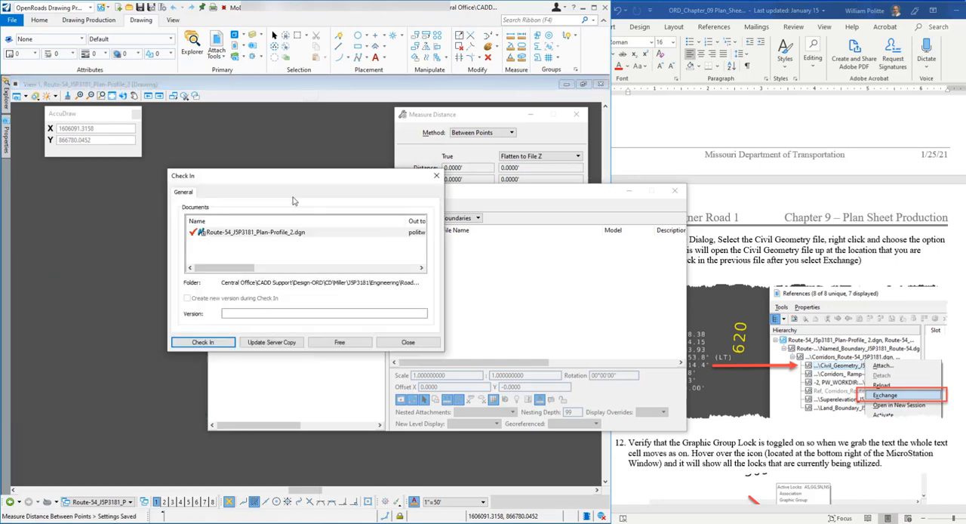
click(206, 344)
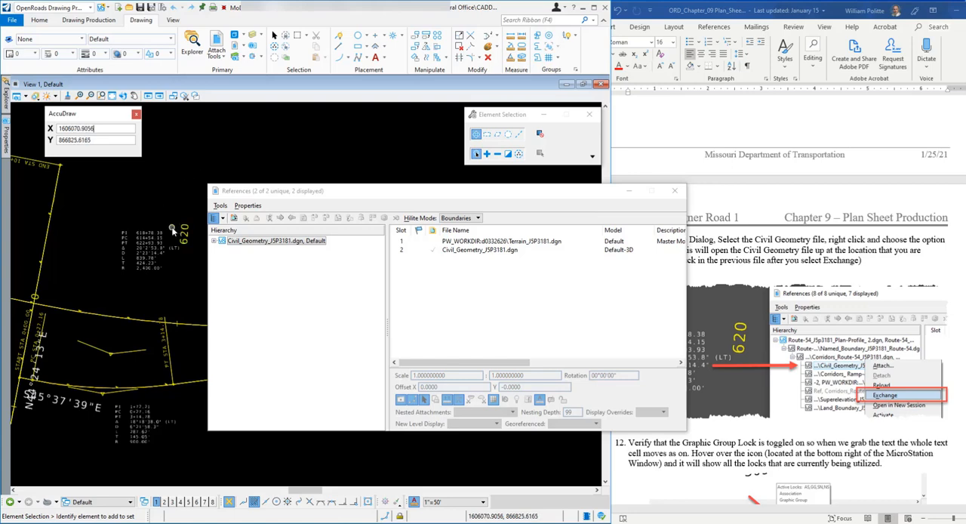
Bring up step 12 on verifying the Graphic Group Lock in the document and close the References dialog
scroll(788, 338, down, 3)
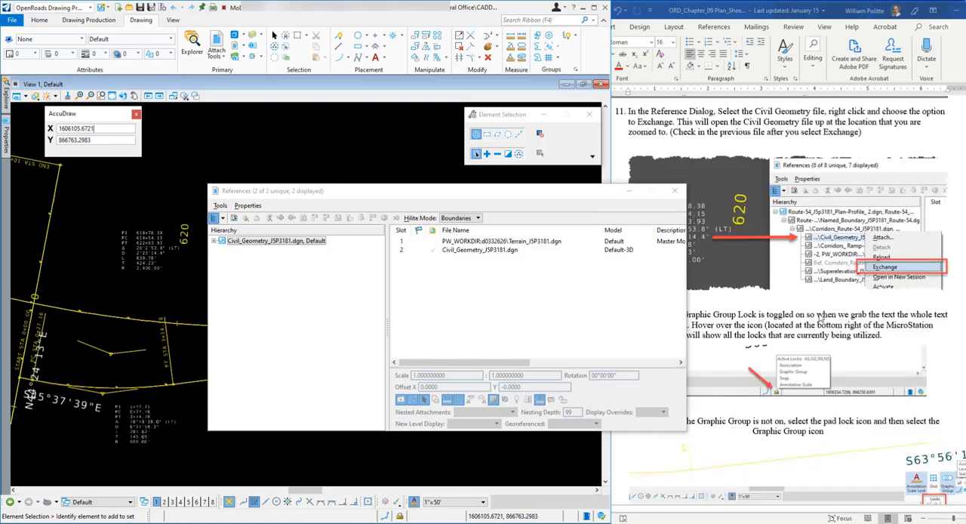
scroll(818, 319, down, 1)
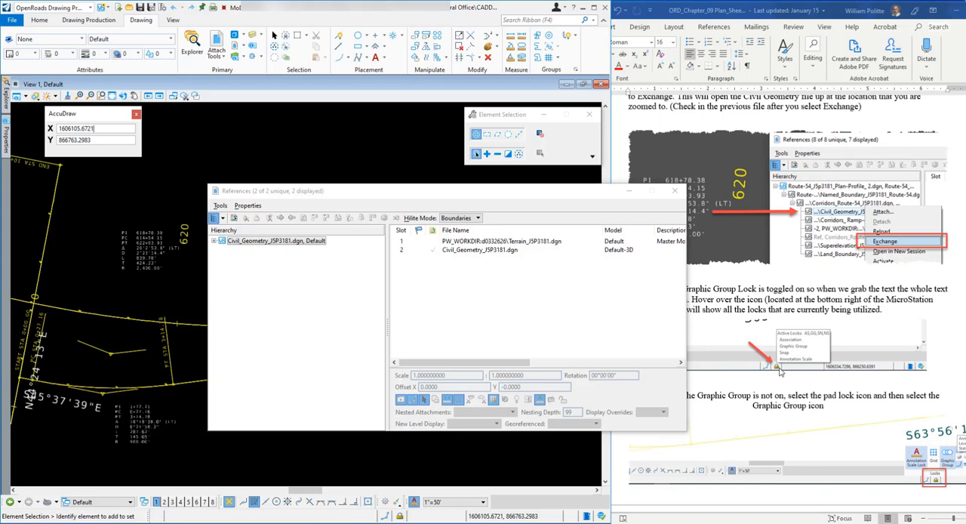
scroll(845, 326, down, 2)
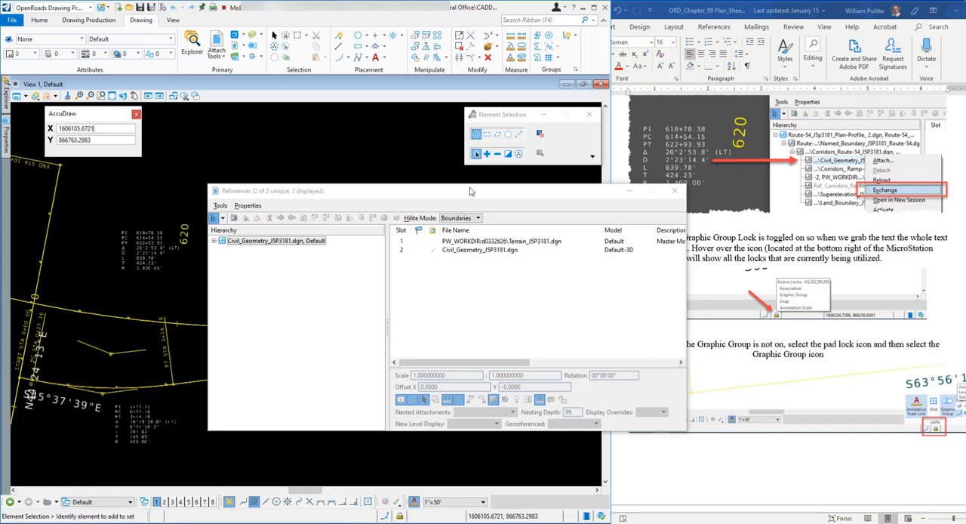
mouse_move(461, 194)
mouse_down()
mouse_move(490, 130)
mouse_move(489, 94)
mouse_up()
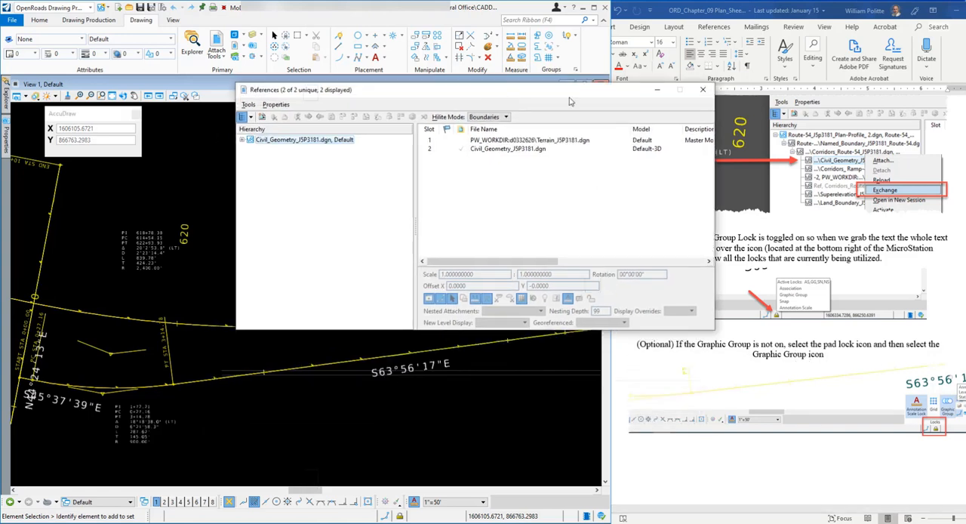
click(703, 89)
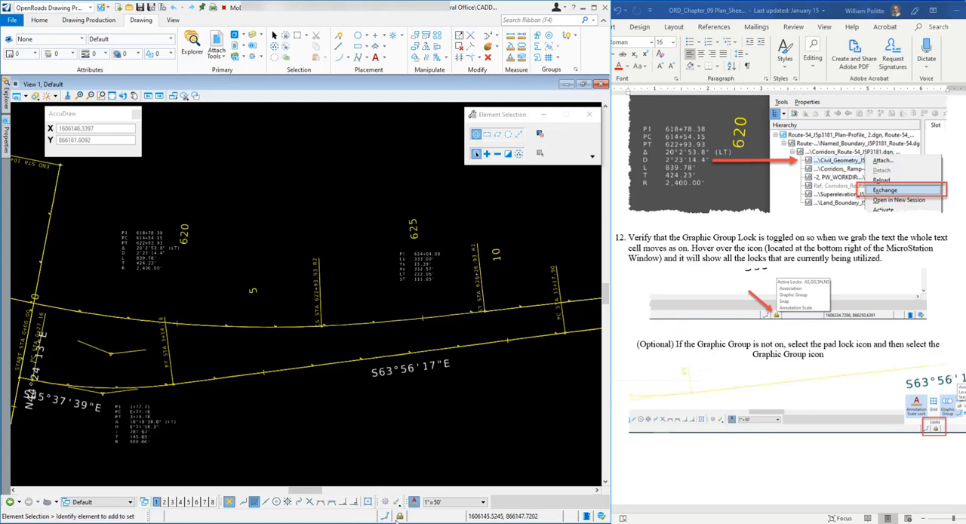
Check the active locks and try the Graphic Group lock toggle, selecting the curve data label beside station 620 and leaving the lock on
mouse_move(399, 516)
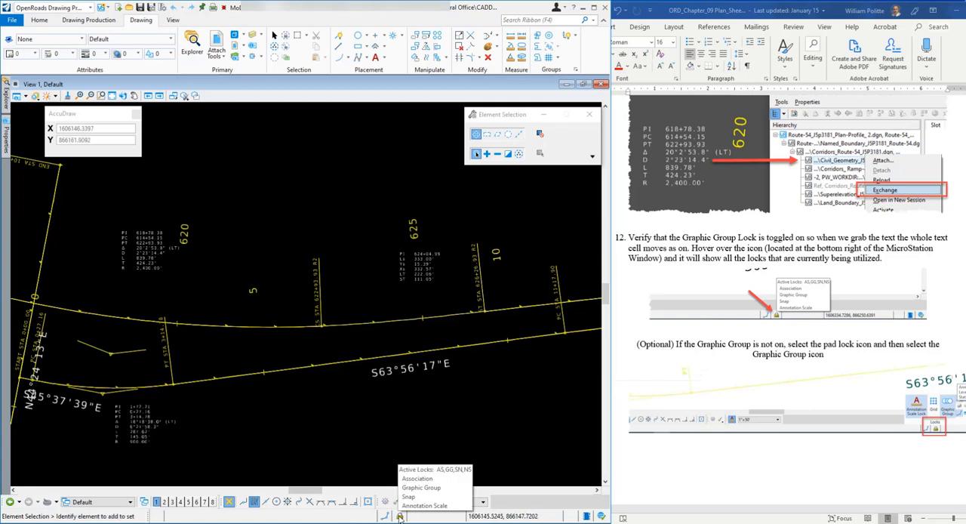
click(399, 516)
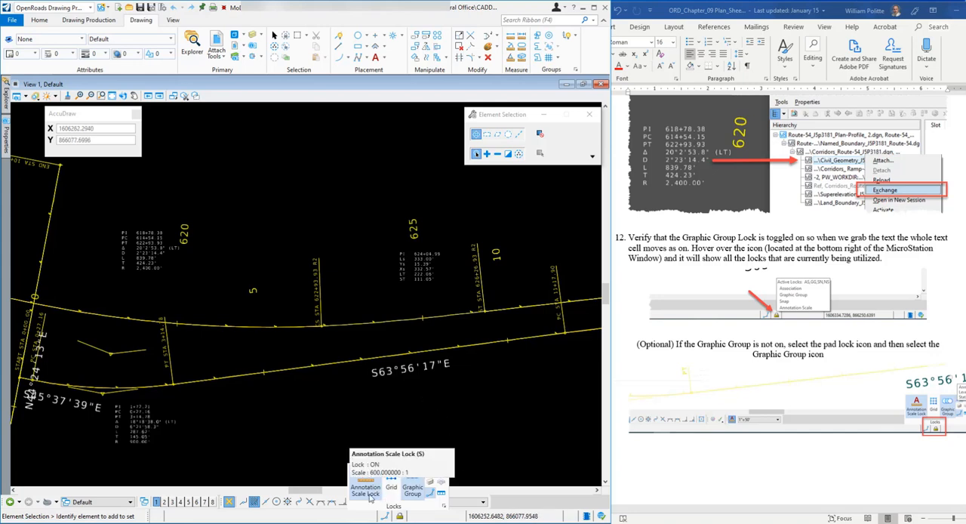
click(413, 485)
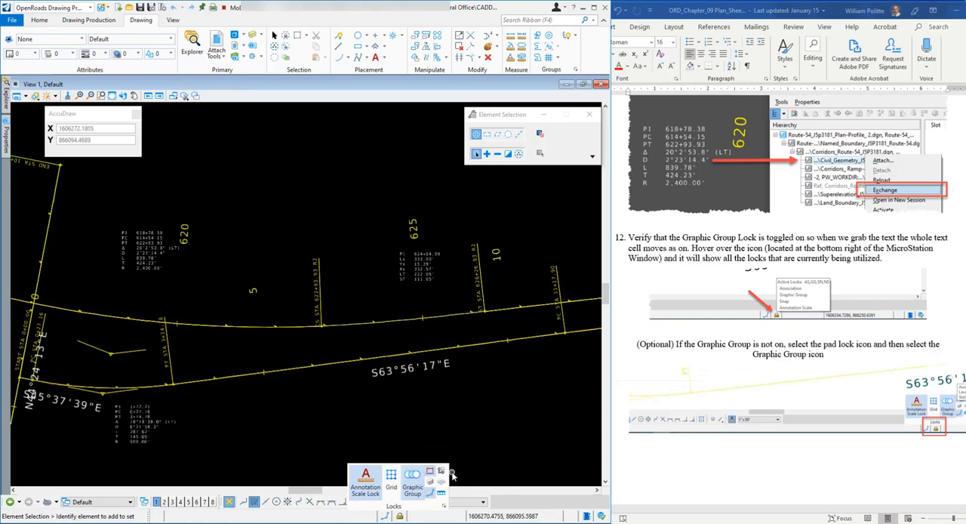
click(413, 487)
click(141, 235)
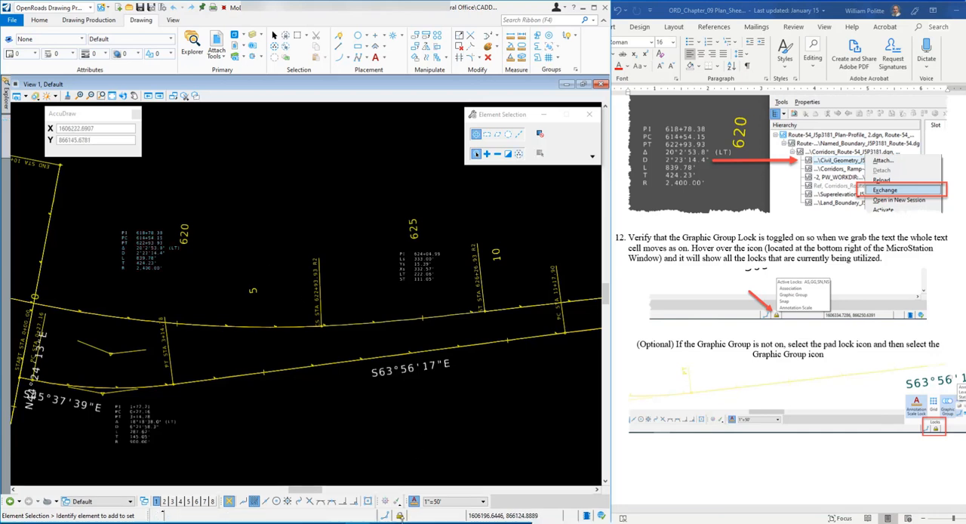
click(400, 514)
click(422, 481)
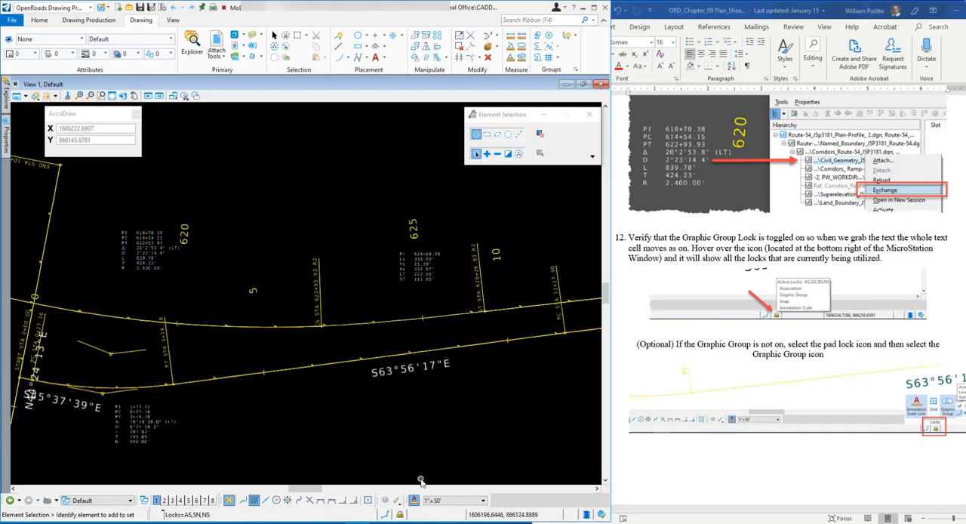
click(401, 514)
click(416, 477)
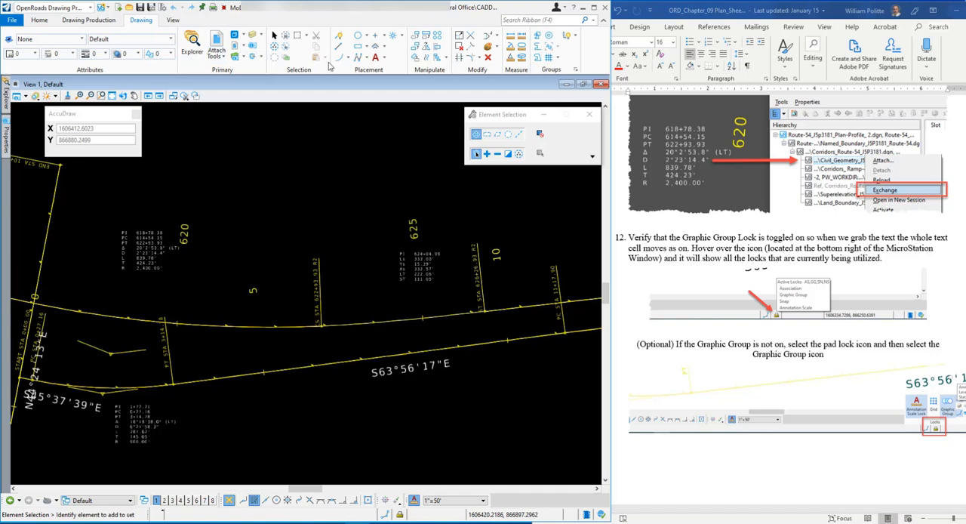
Move the curve data label beside station 620 north by 75 in AccuDraw's Y direction, and undo and redo the move
drag(84, 113, 70, 119)
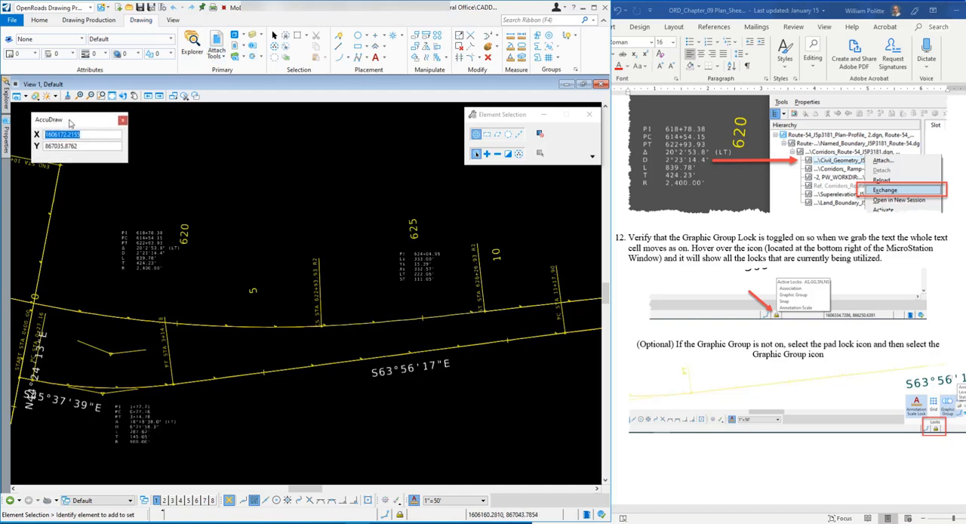
click(416, 38)
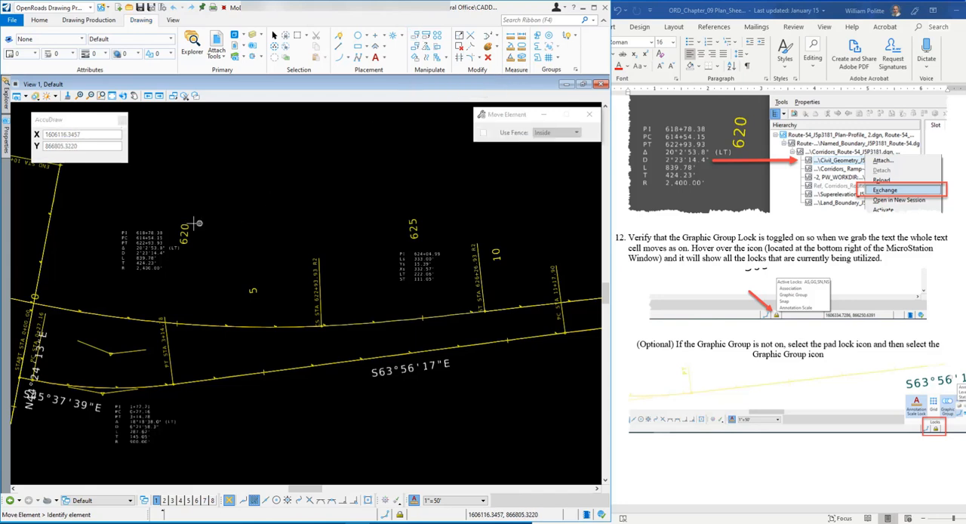
click(145, 227)
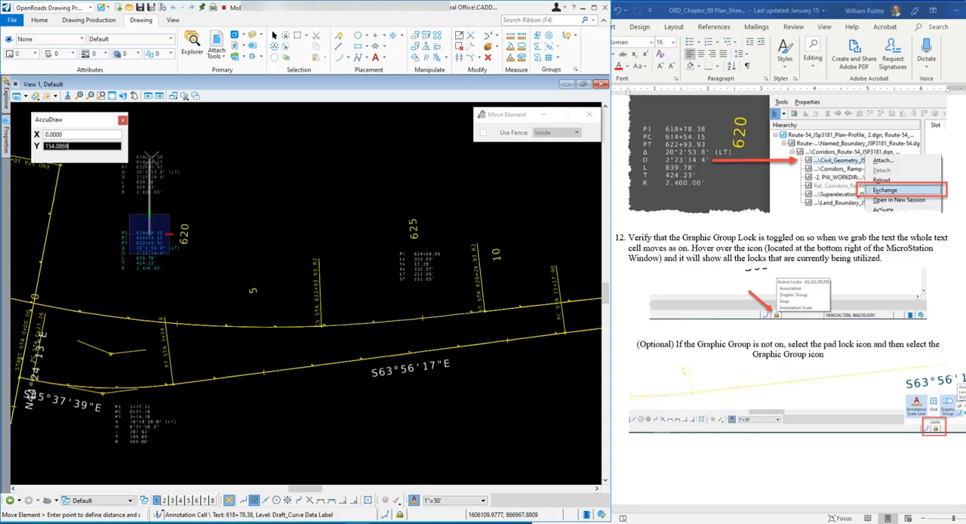
text(75)
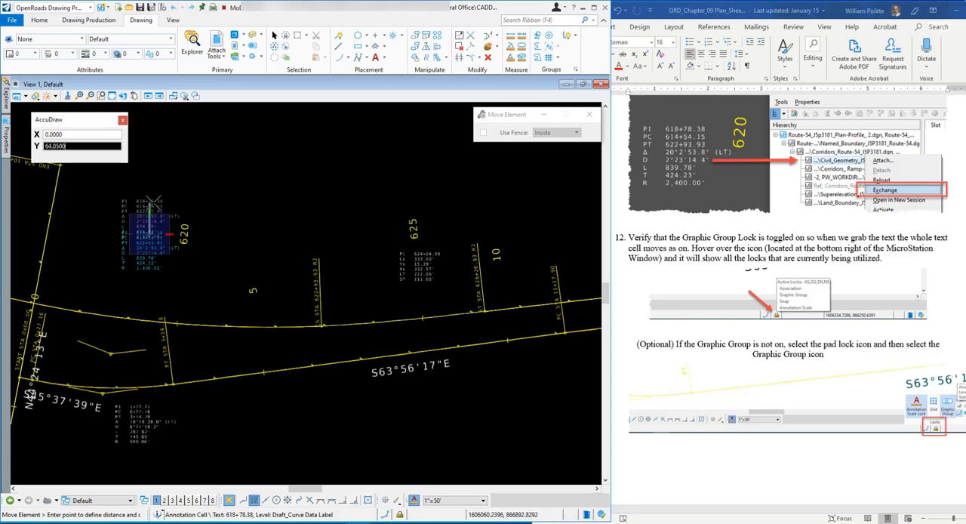
click(153, 204)
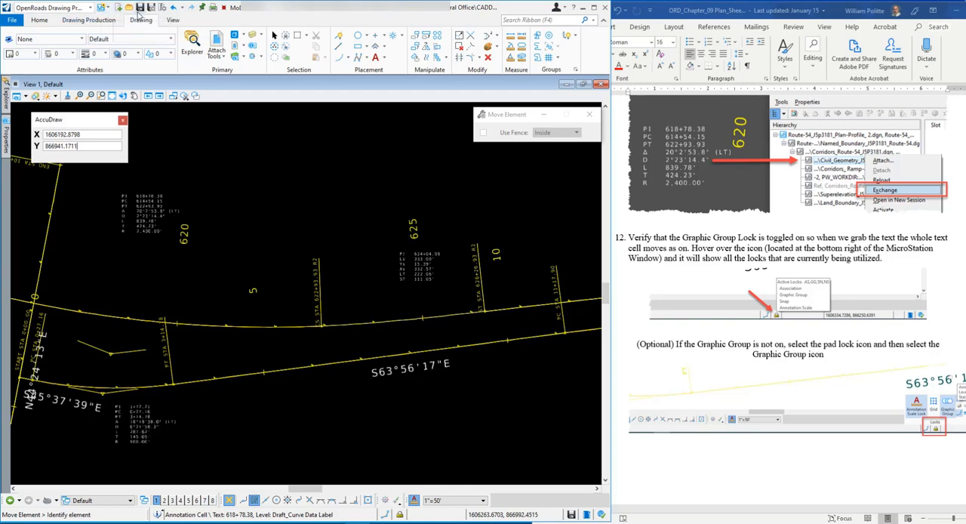
click(173, 8)
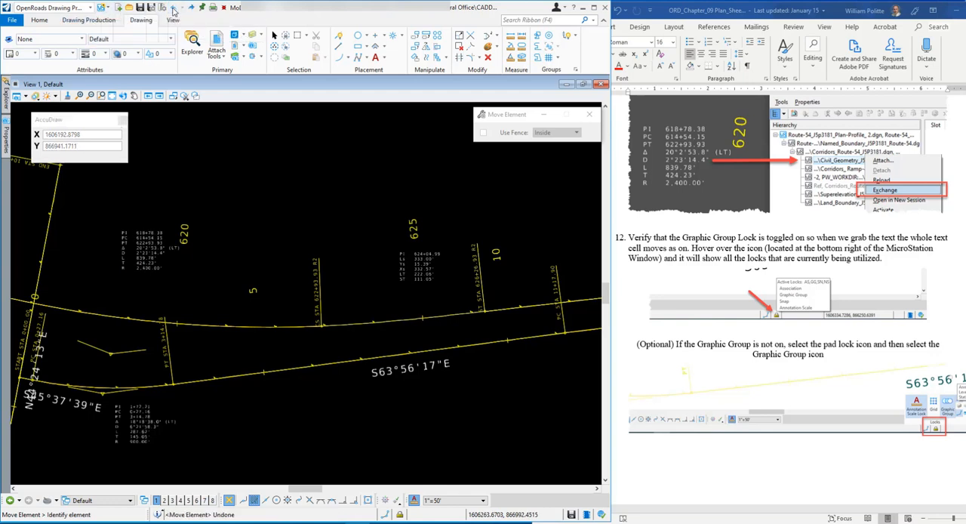
click(189, 7)
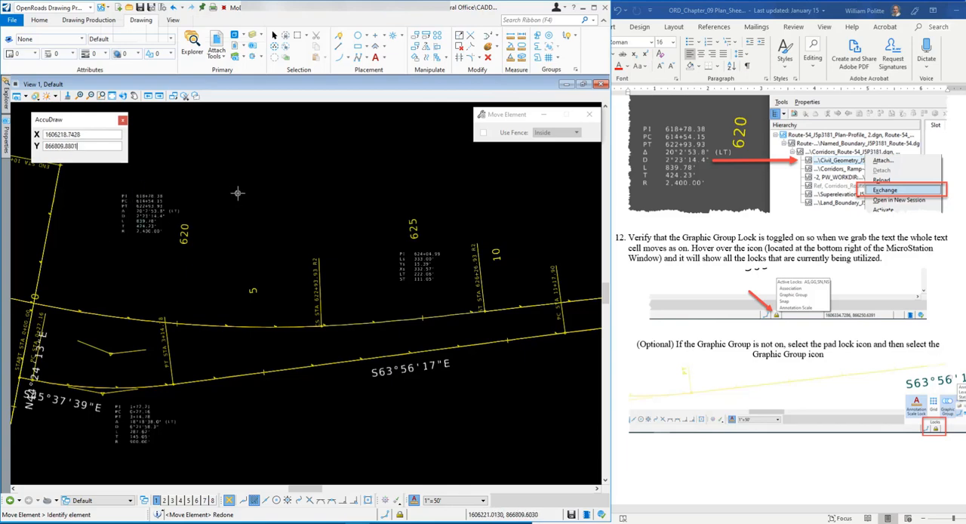
Read step 13 on moving the text cell through to step 14 on opening the plan-profile file, and end the Move command
scroll(681, 277, down, 10)
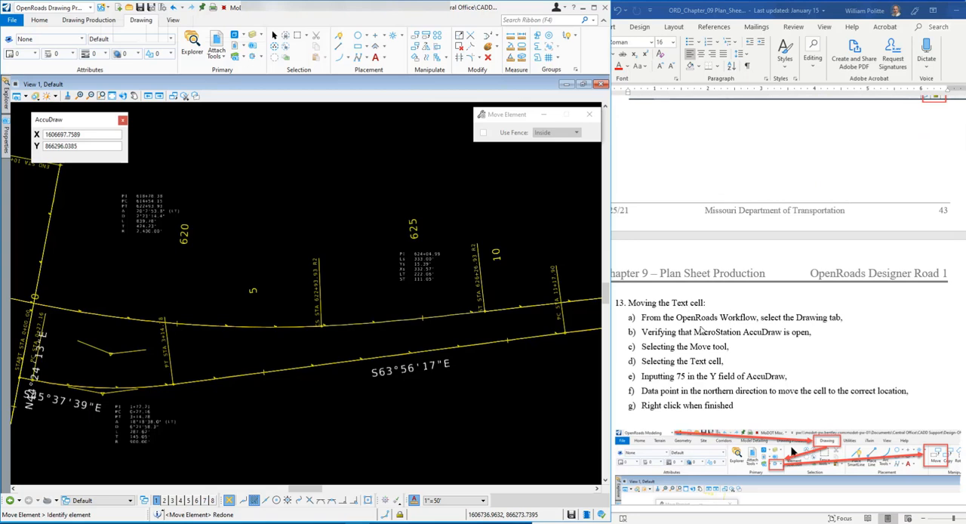
scroll(700, 331, down, 2)
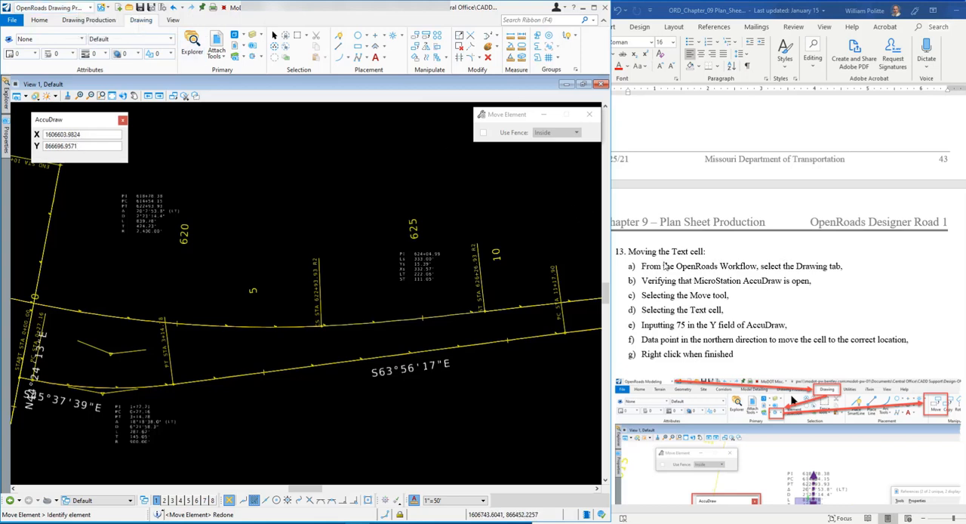
scroll(748, 251, down, 1)
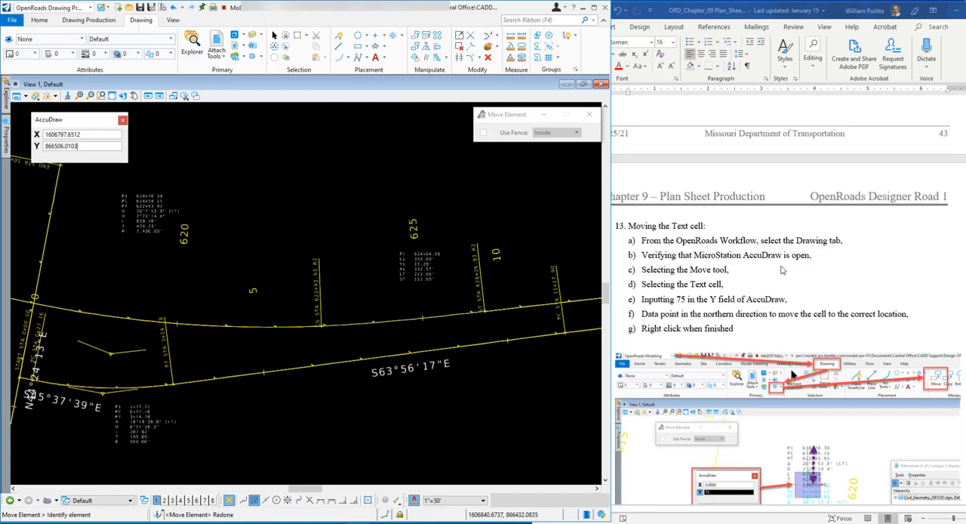
scroll(766, 268, down, 1)
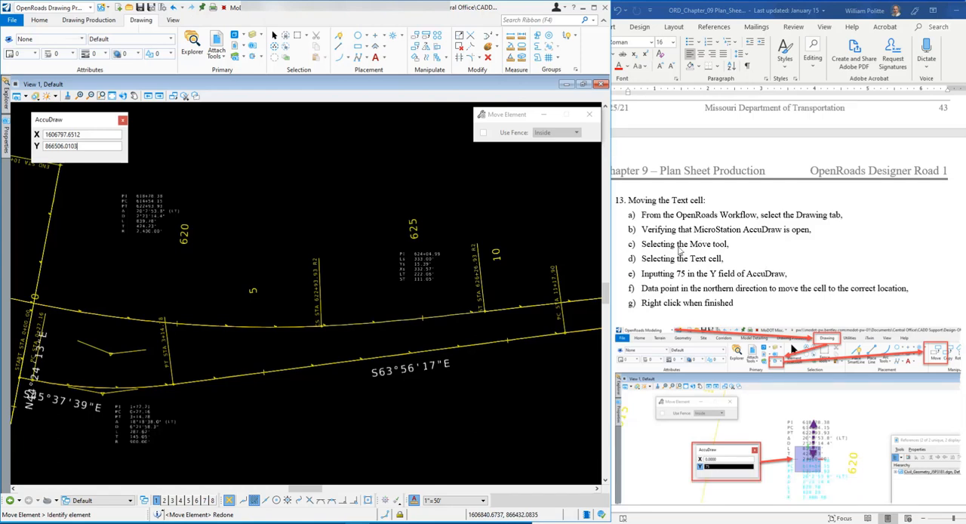
scroll(700, 252, down, 1)
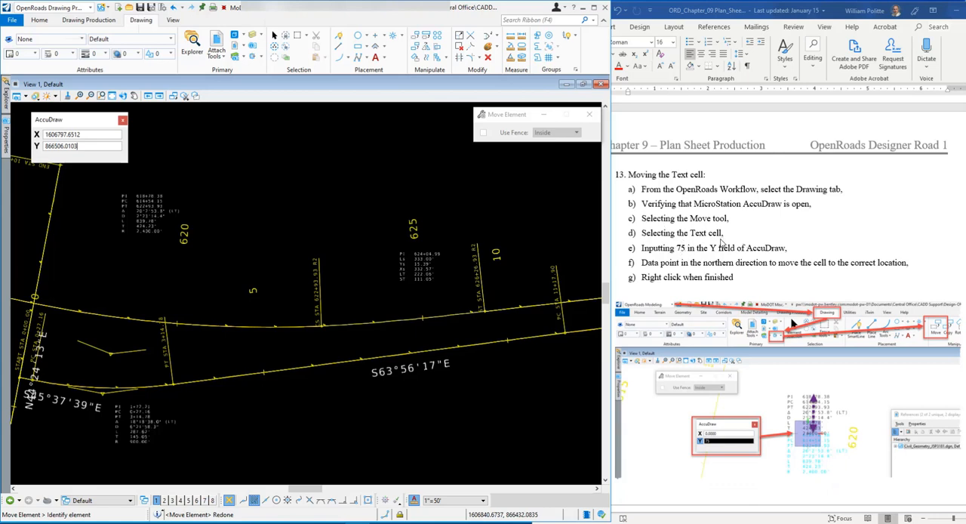
scroll(723, 240, down, 1)
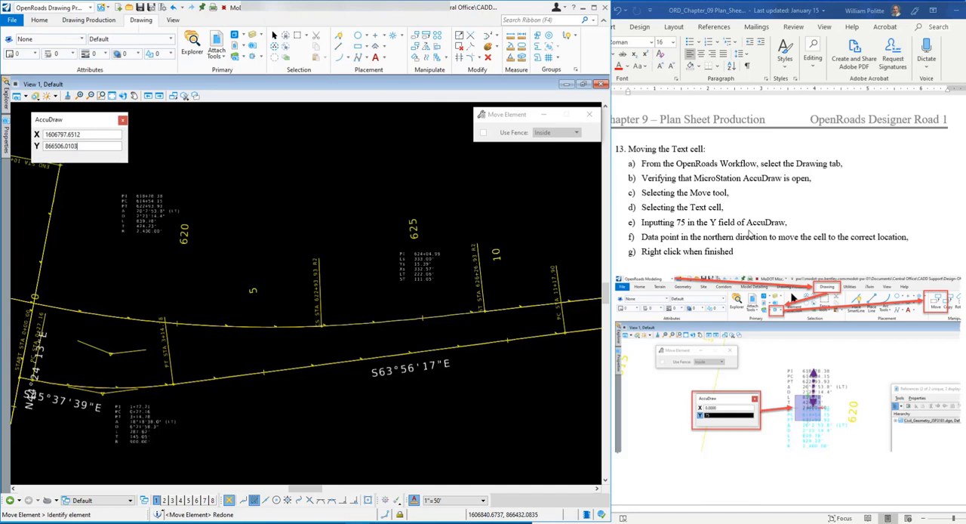
scroll(694, 238, down, 2)
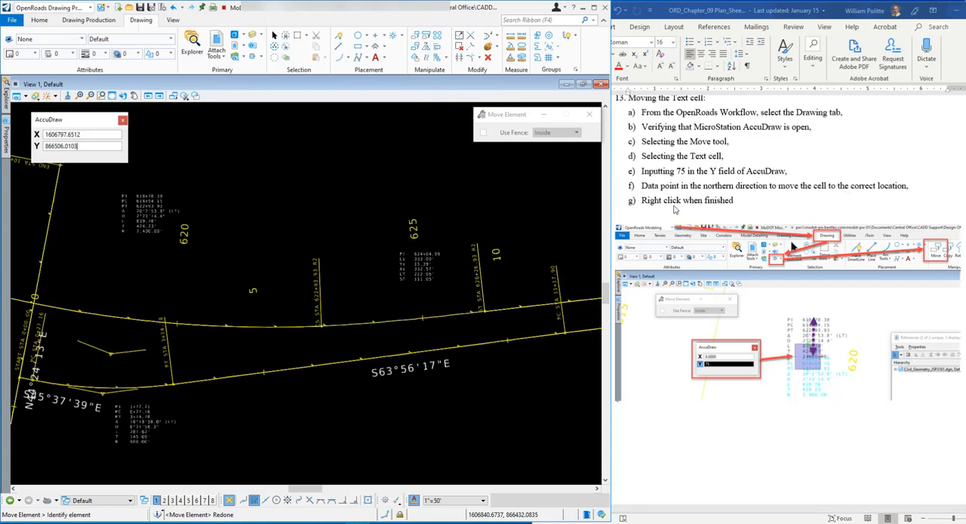
scroll(674, 210, down, 4)
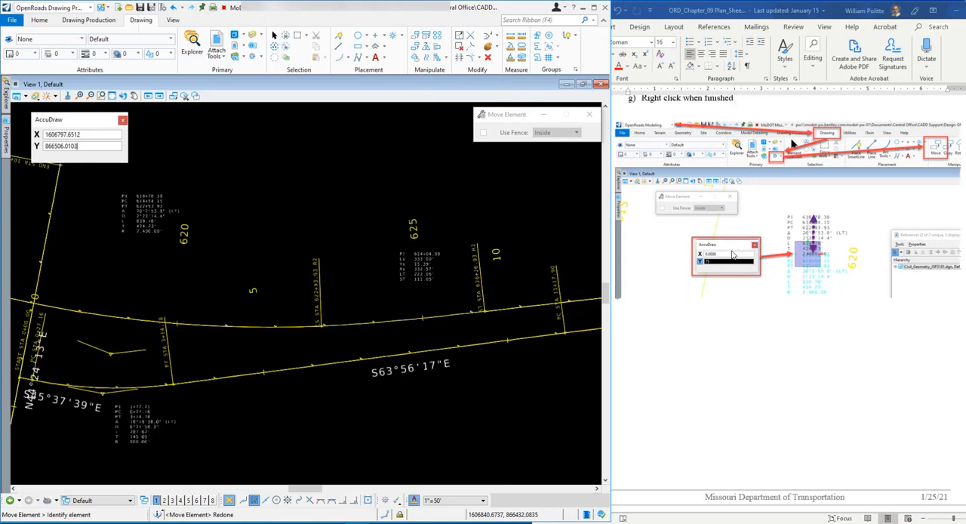
scroll(732, 249, down, 3)
scroll(702, 239, down, 1)
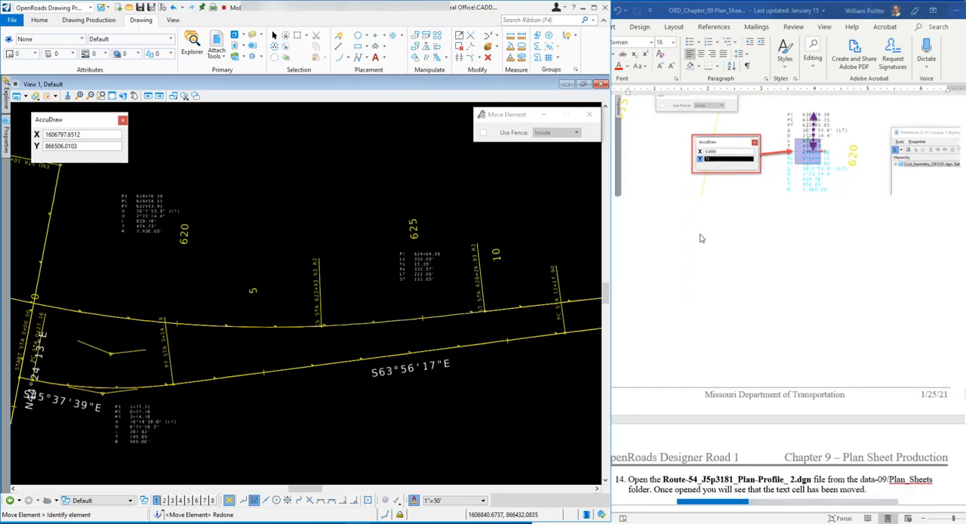
scroll(699, 239, down, 3)
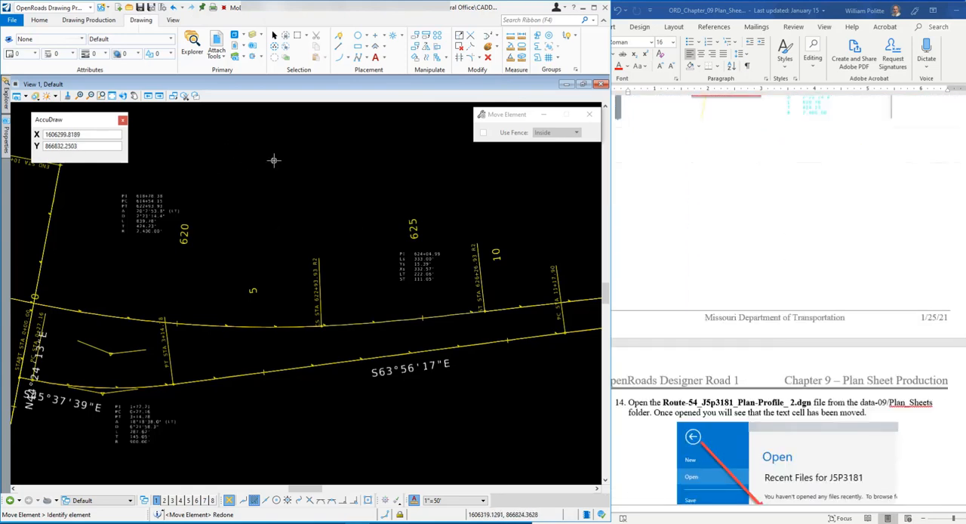
key(Escape)
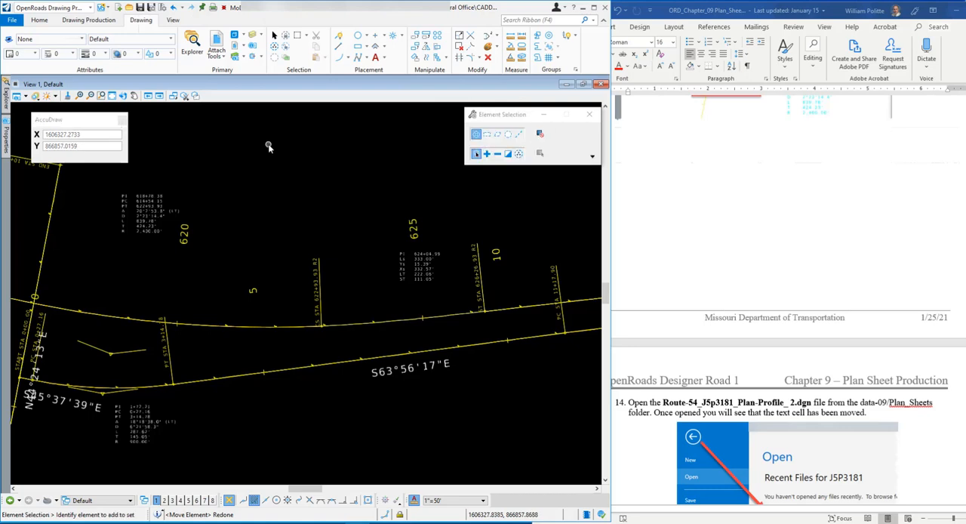
Follow step 14 of the exercise and open Route-54_J5P3181_Plan-Profile_2.dgn from the Plan_Sheets folder in data-09
scroll(749, 230, down, 3)
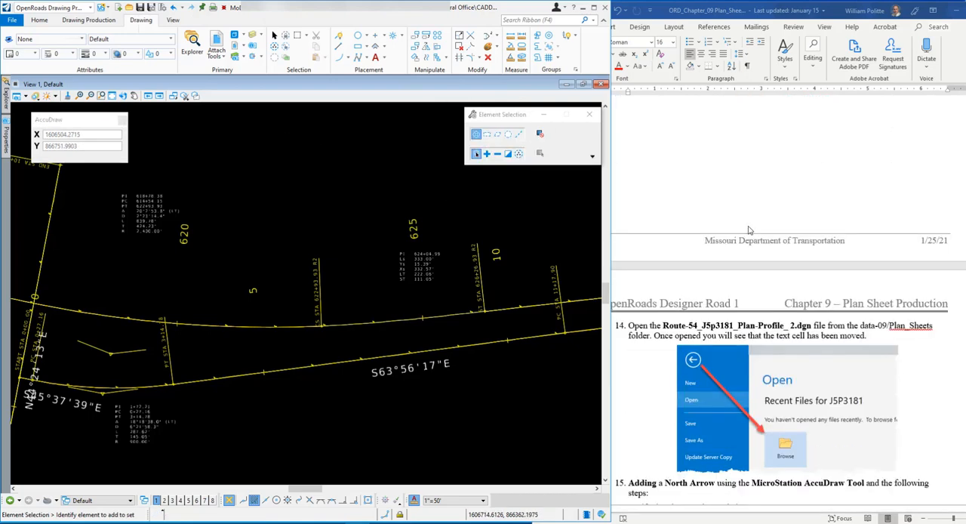
scroll(748, 230, down, 5)
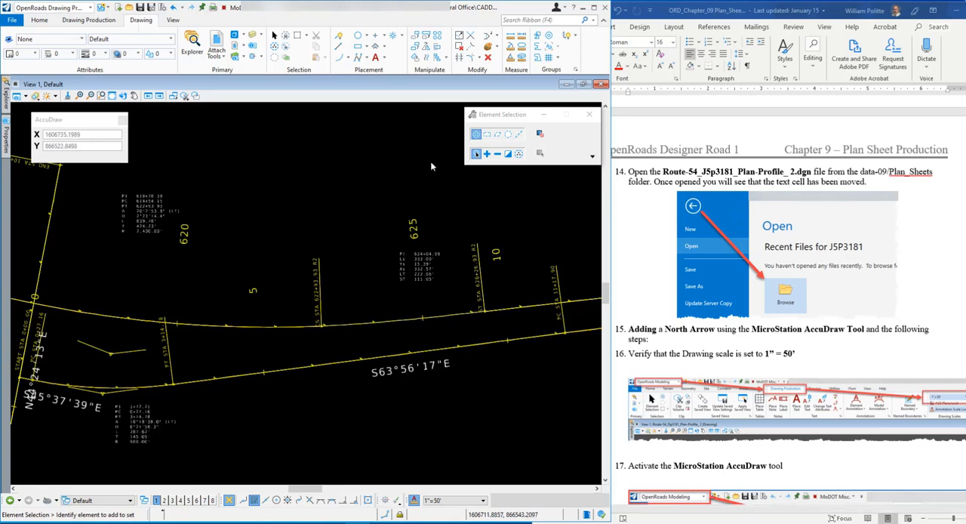
click(14, 19)
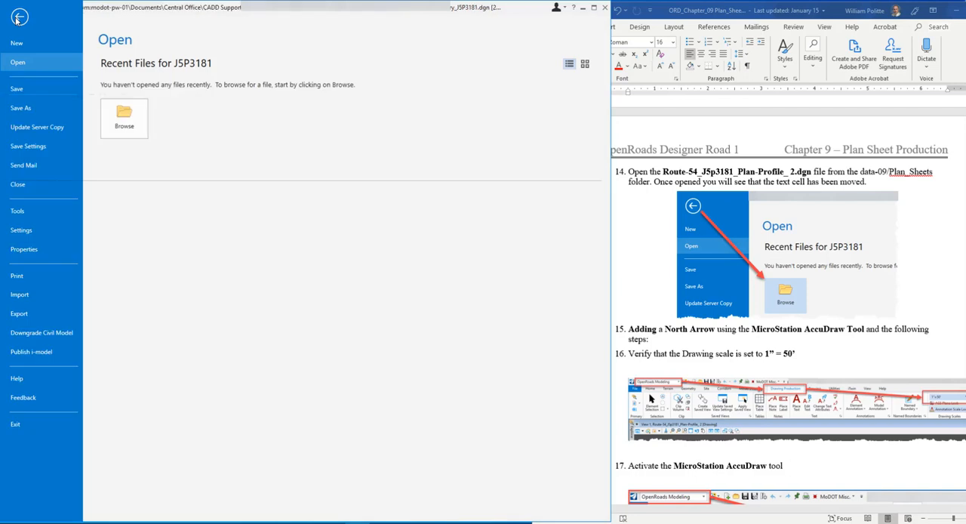
click(122, 118)
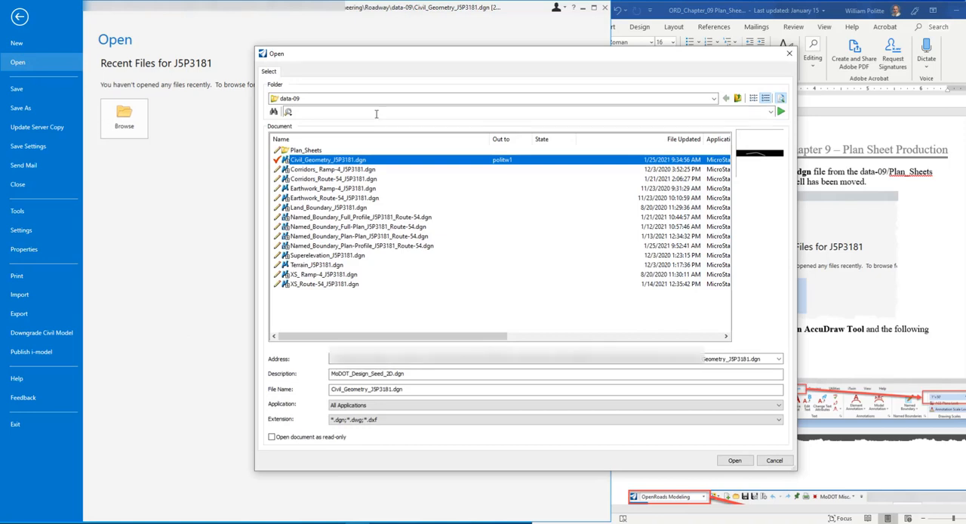
double_click(306, 151)
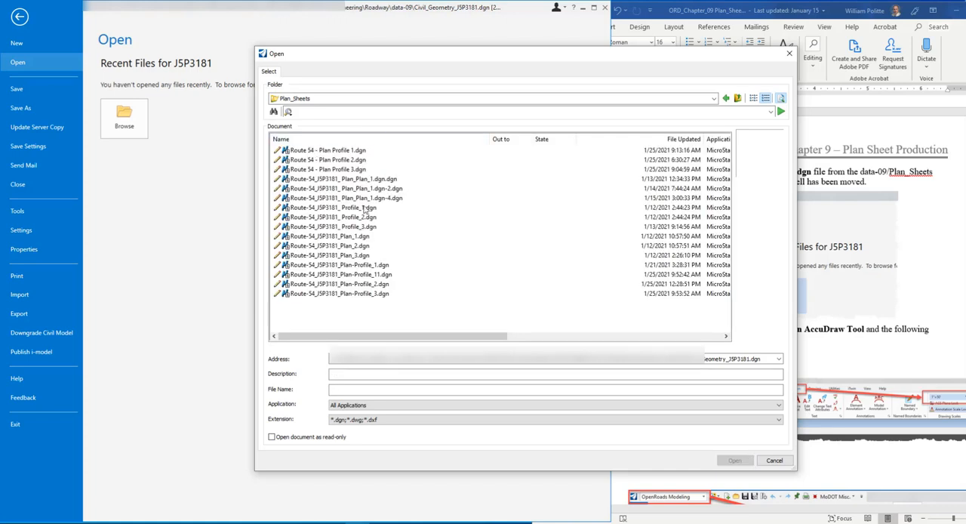
click(338, 284)
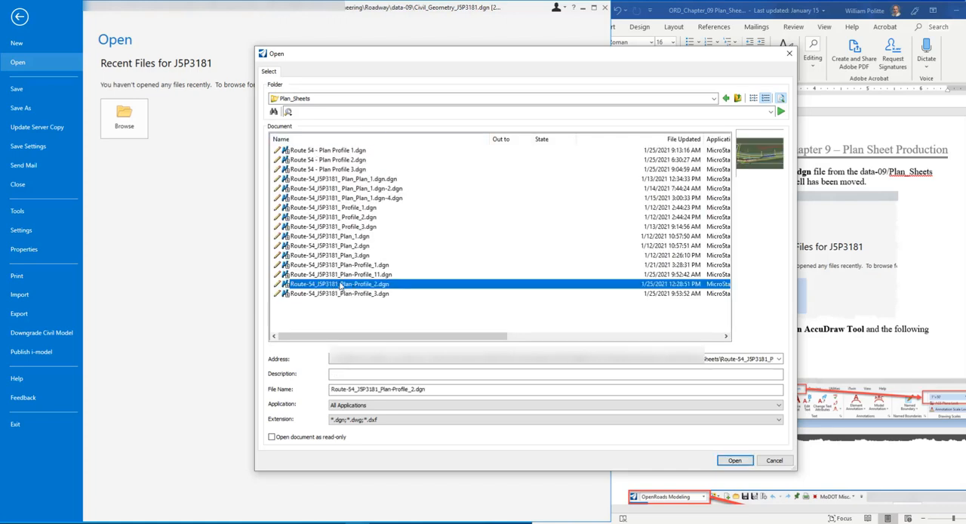
click(734, 460)
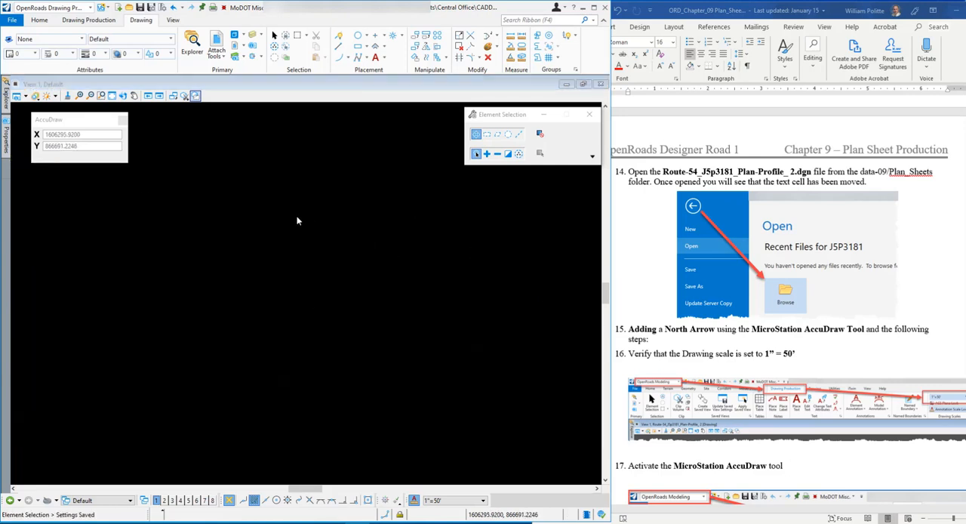
click(204, 341)
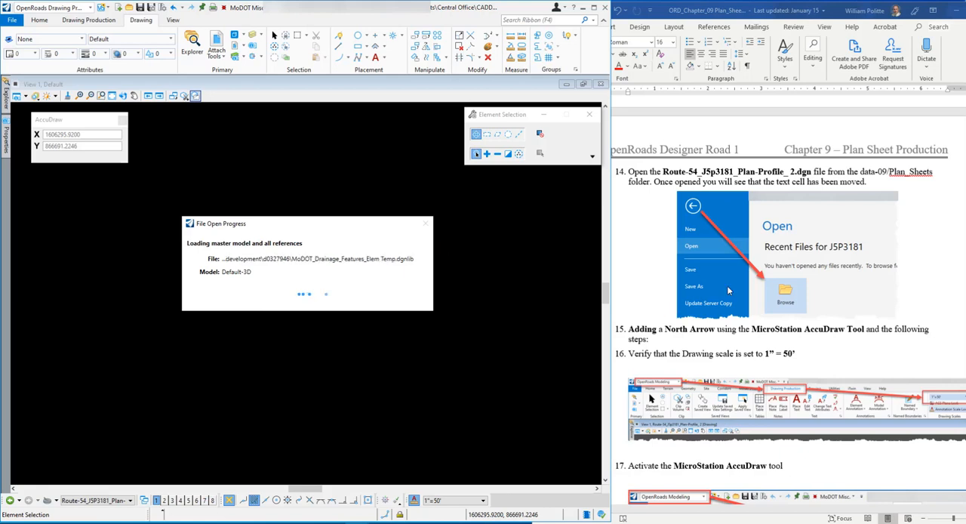
Read steps 15 to 17 on adding a north arrow, the drawing scale and AccuDraw, and shift the AccuDraw window aside
scroll(818, 308, down, 1)
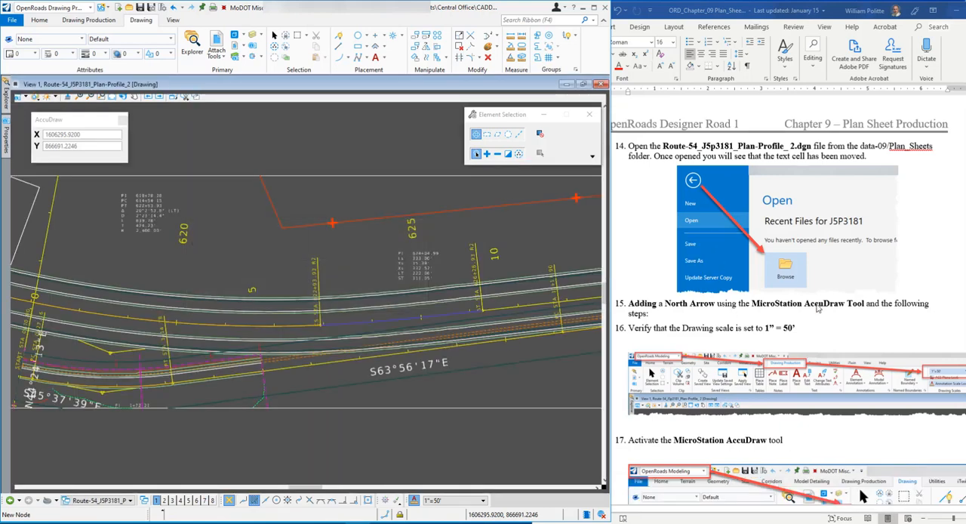
scroll(763, 313, down, 1)
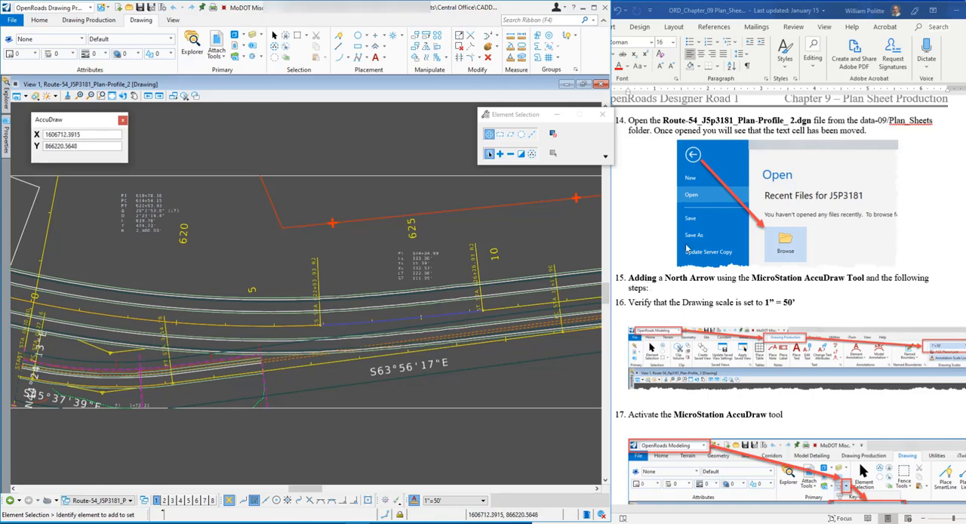
scroll(667, 246, down, 1)
scroll(678, 277, down, 1)
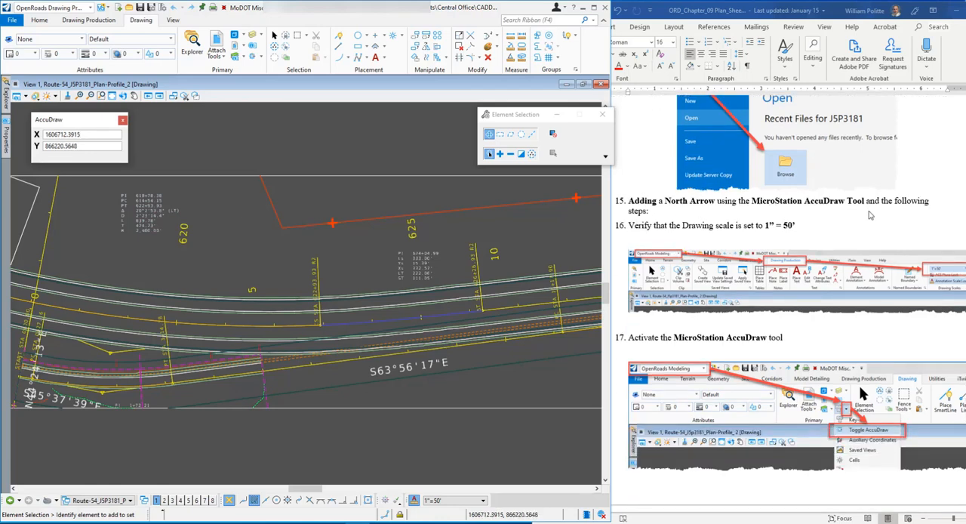
scroll(677, 240, down, 1)
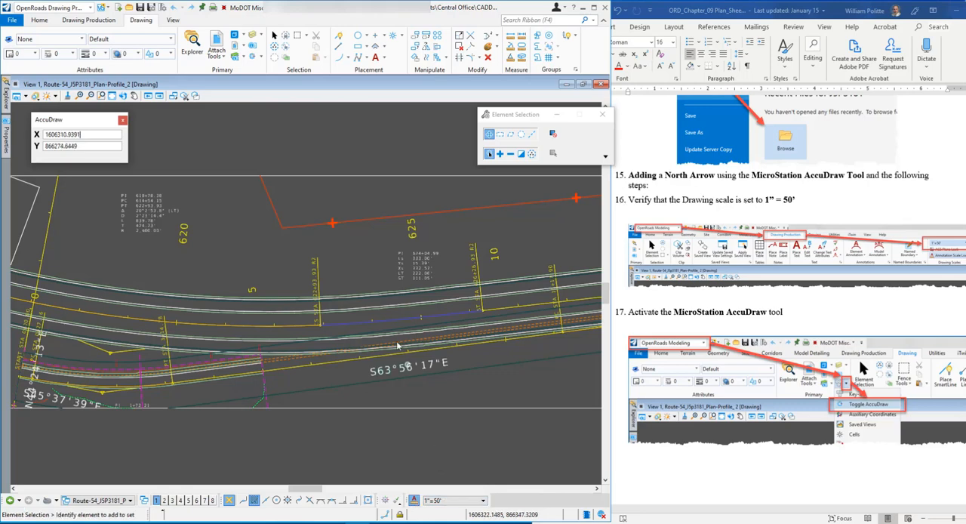
scroll(801, 265, down, 2)
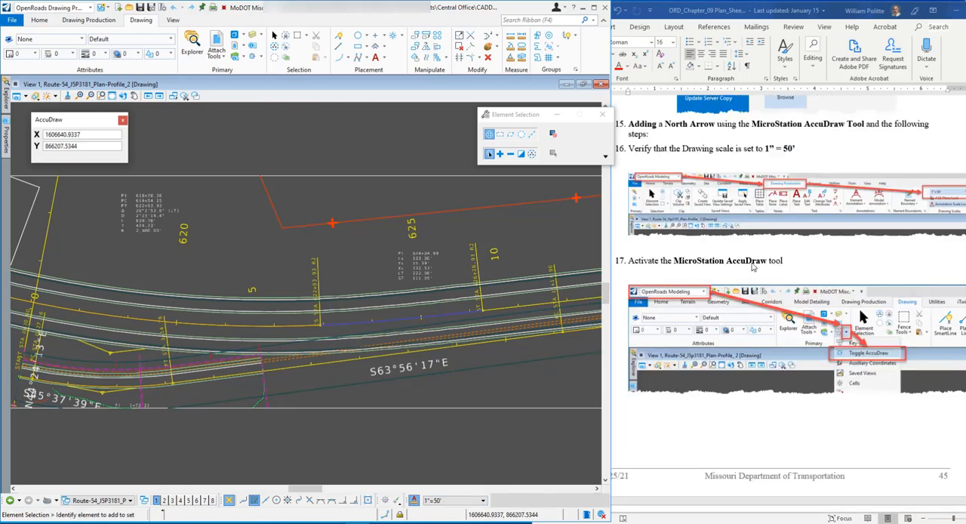
scroll(680, 261, down, 1)
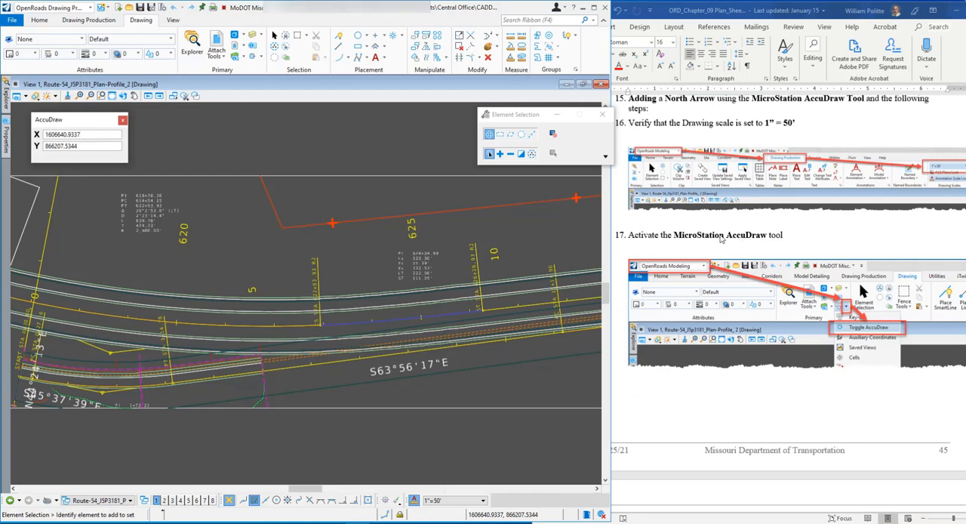
drag(54, 120, 110, 117)
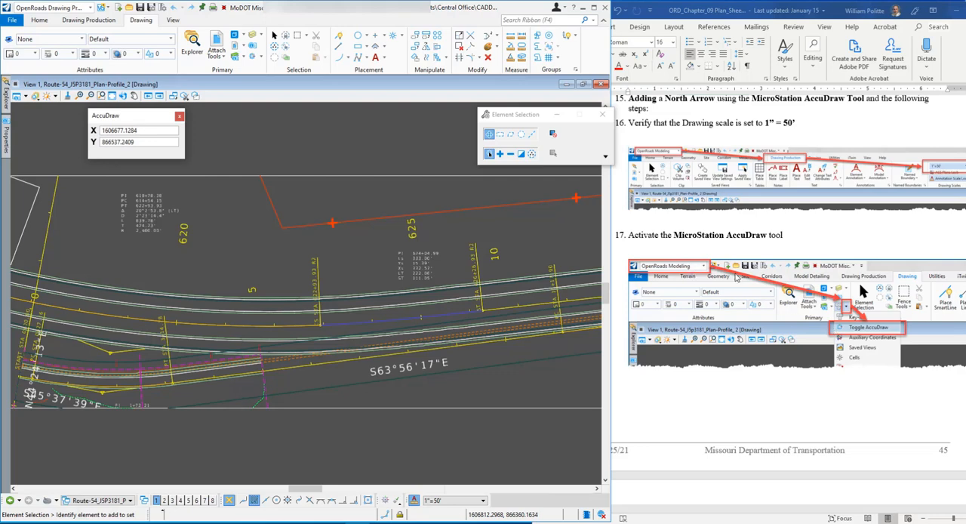
Follow step 18 by changing the workflow to MoDOT CADD Detailing Standards, and bring up its Design tools
scroll(759, 310, down, 2)
scroll(757, 310, down, 3)
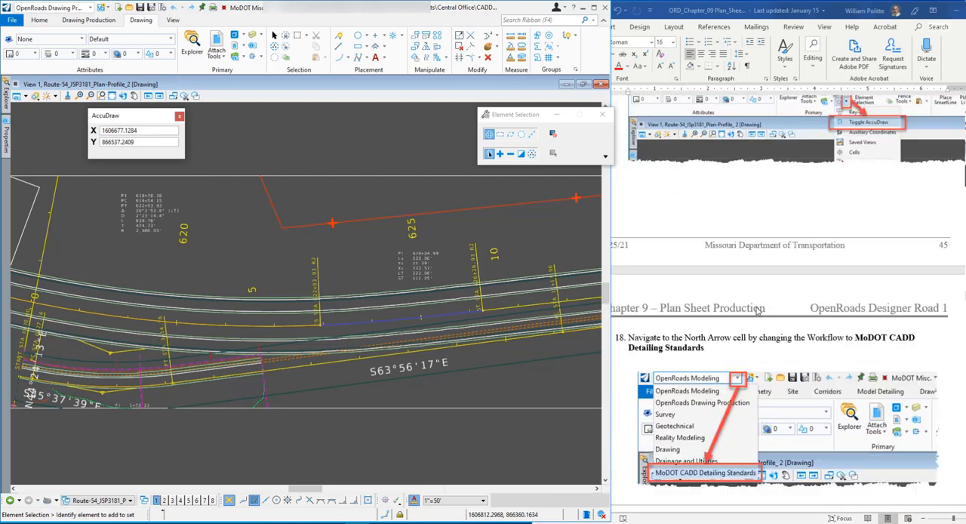
scroll(711, 260, down, 2)
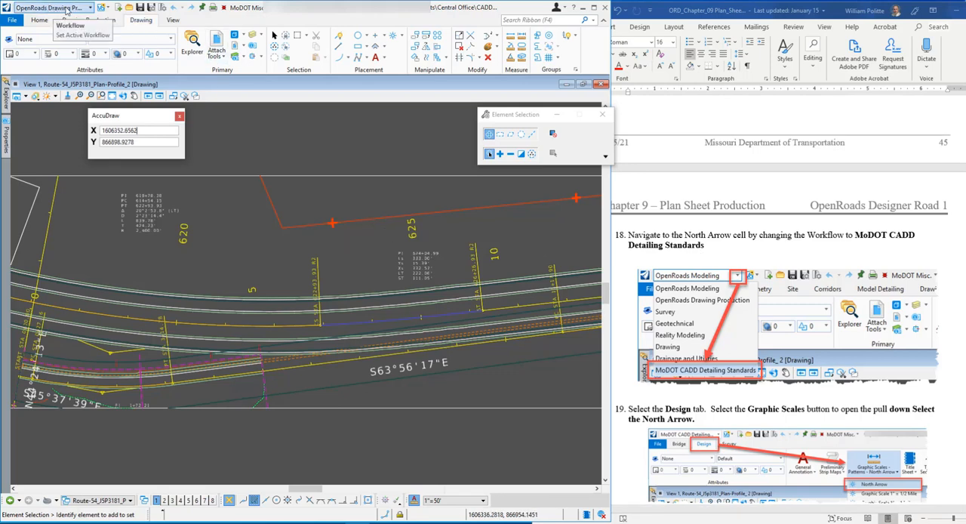
click(89, 10)
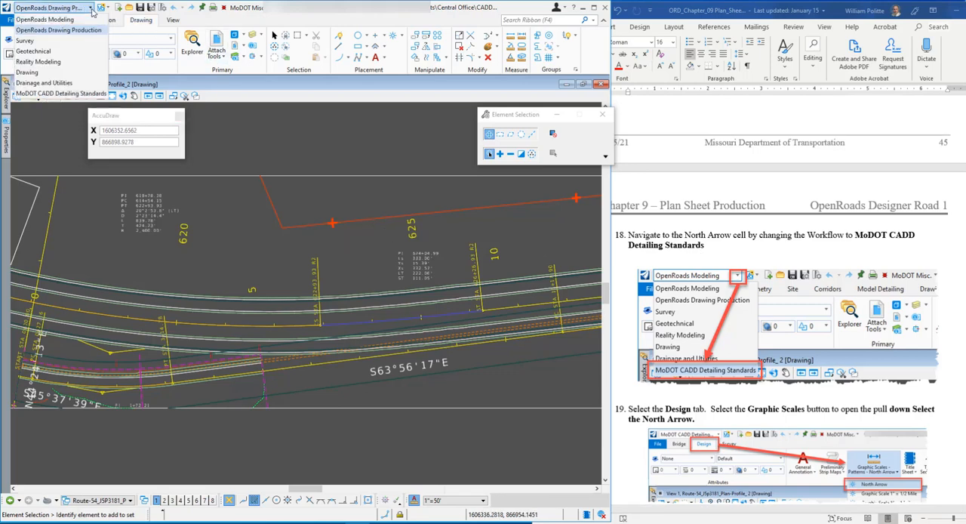
click(66, 94)
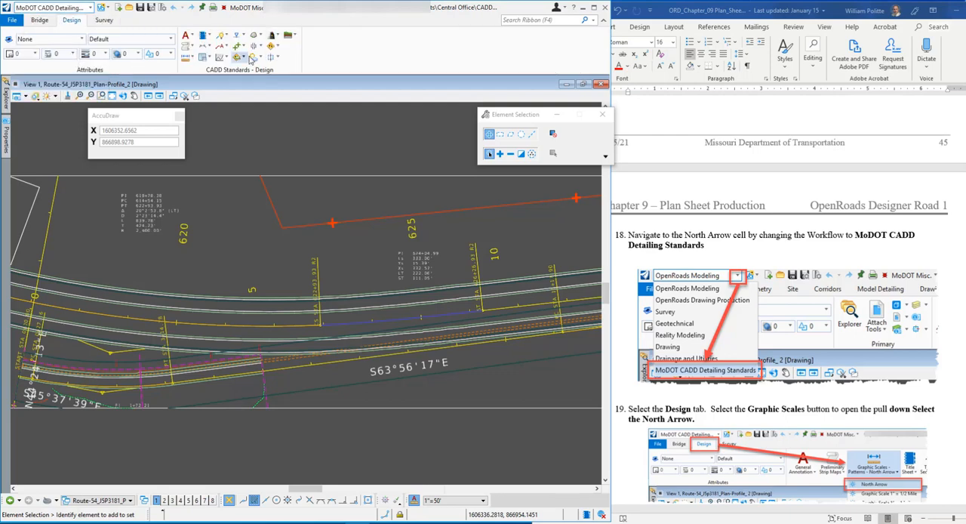
click(38, 20)
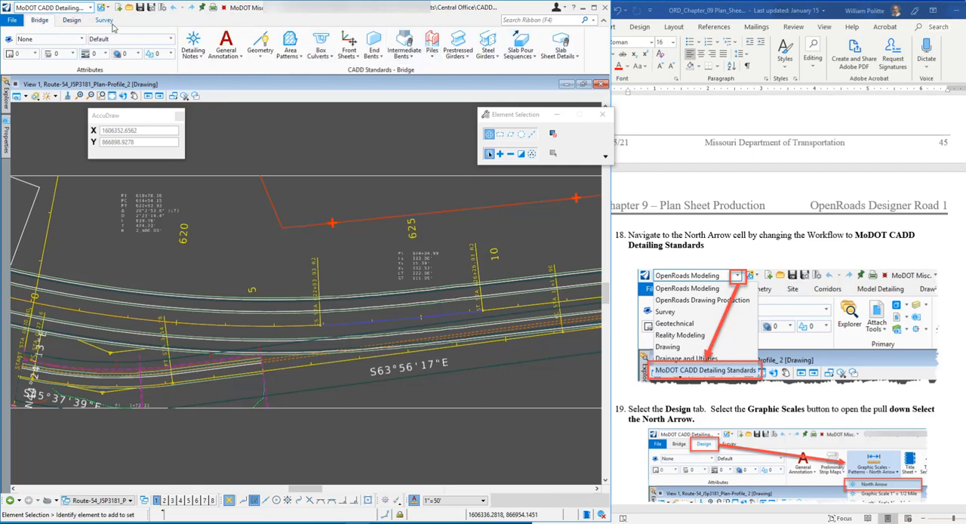
click(72, 21)
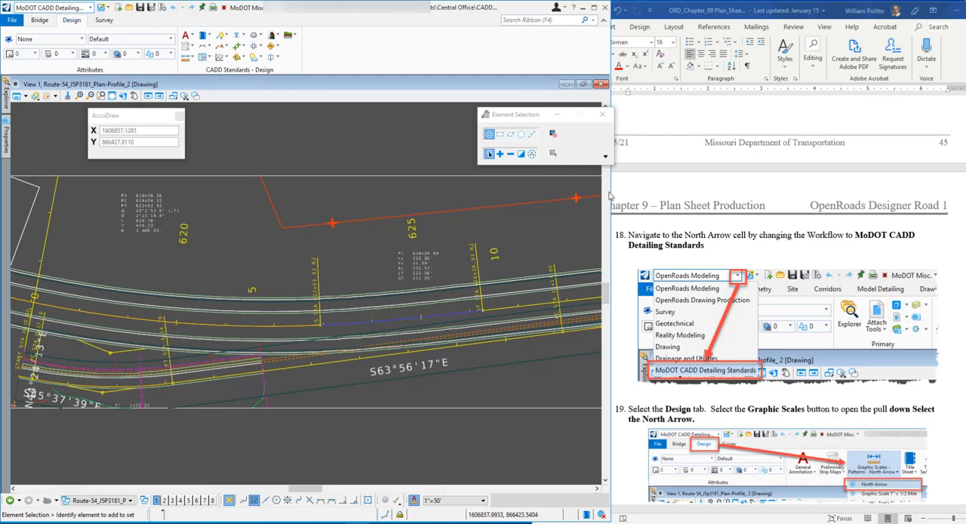
Widen the drawing program's window across the screen and refresh the Design tools so they display at full size
drag(610, 181, 905, 237)
click(45, 21)
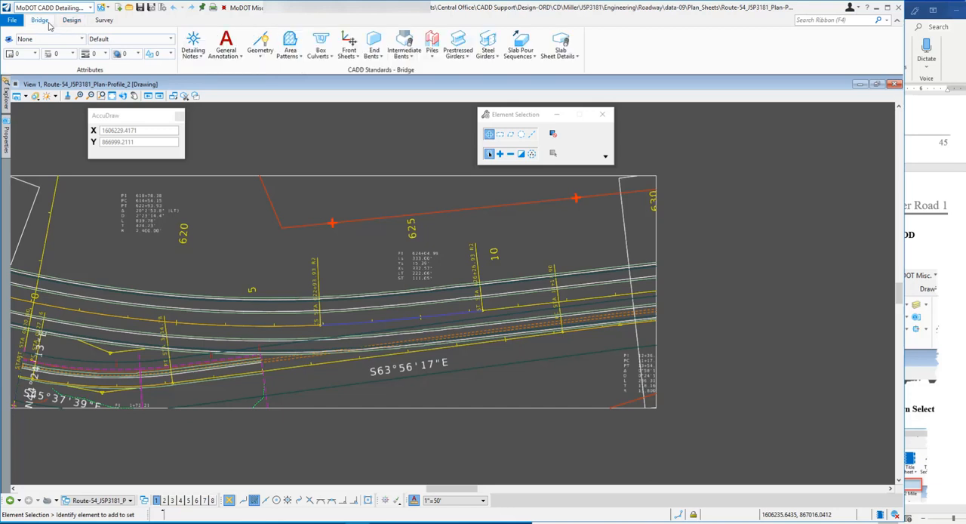
click(72, 21)
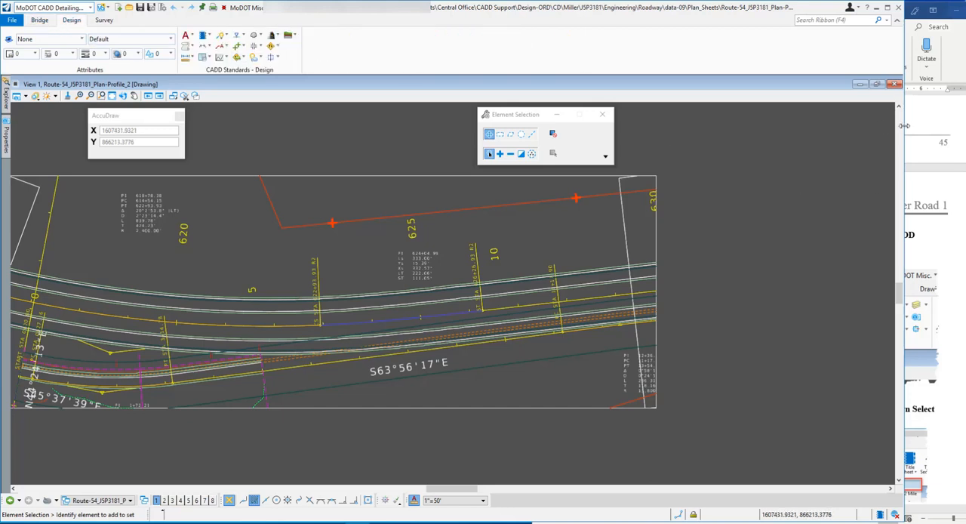
drag(905, 126, 965, 126)
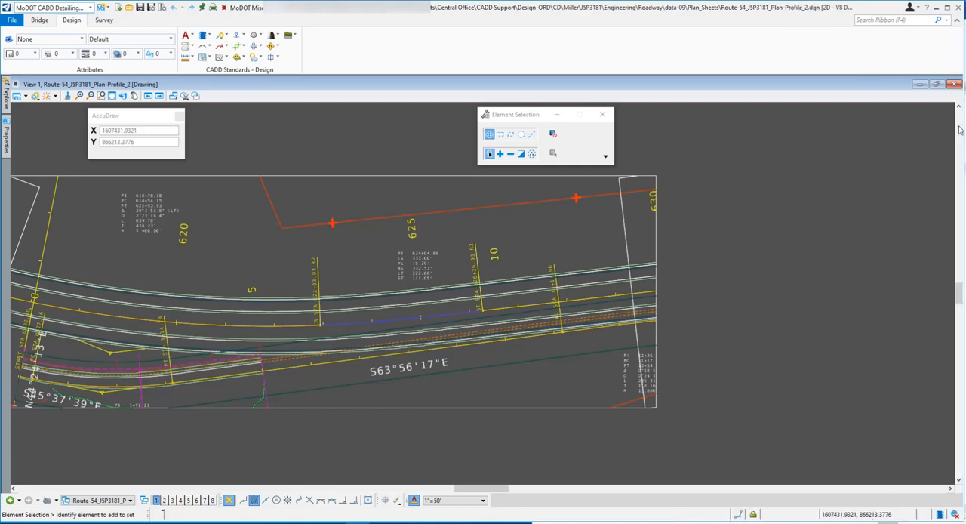
click(40, 20)
click(70, 21)
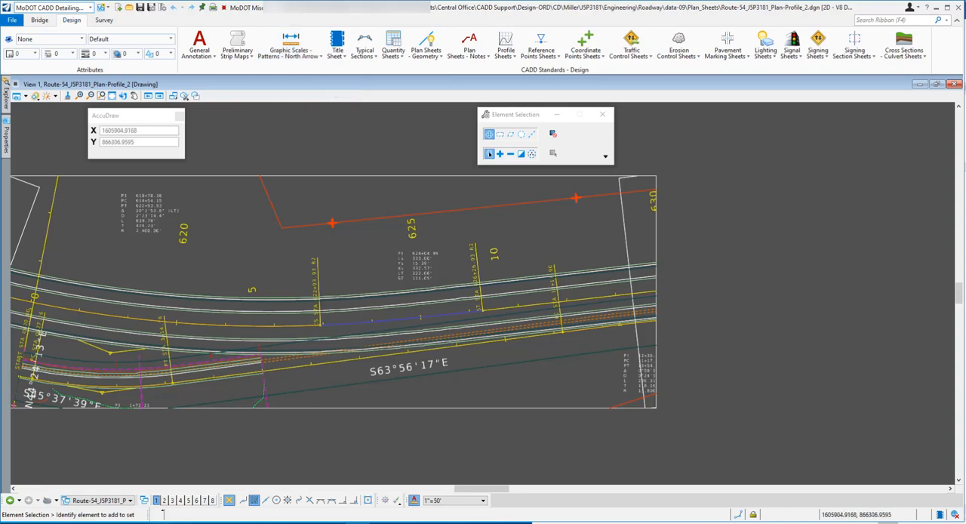
Bring the Word exercise document forward and read steps 19 and 20 on selecting and orienting the North Arrow
click(162, 522)
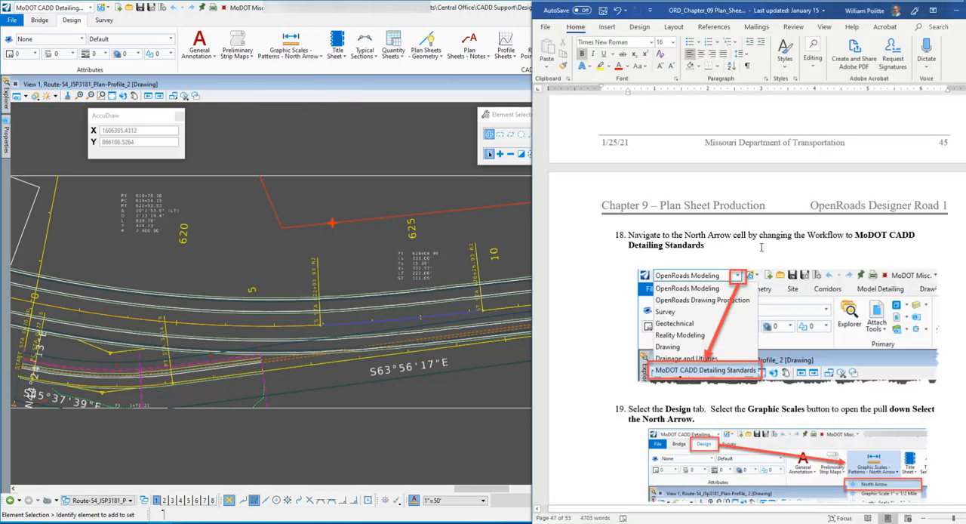
scroll(695, 329, down, 3)
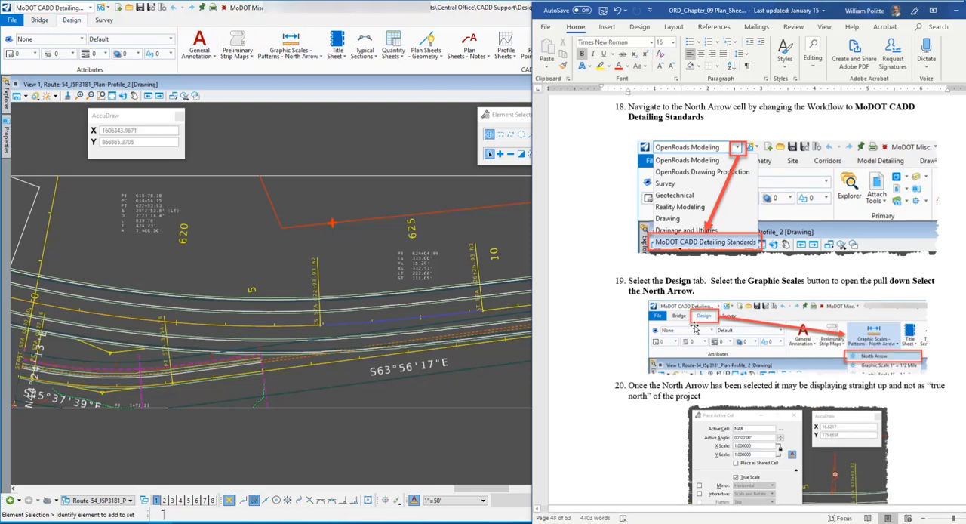
scroll(695, 329, down, 1)
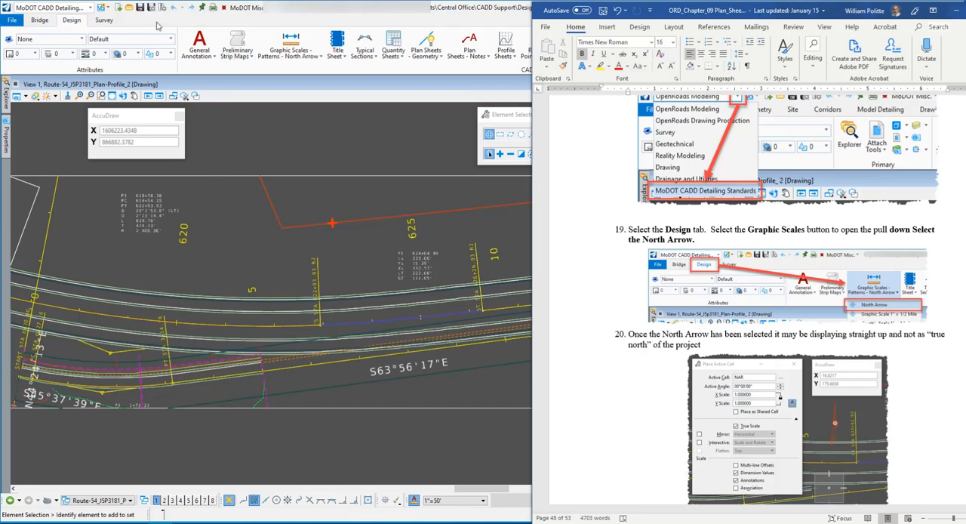
Place the North Arrow cell (NAR) above the roadway between stations 625 and 630, with Place Active Cell's settings moved clear of the plan
click(73, 22)
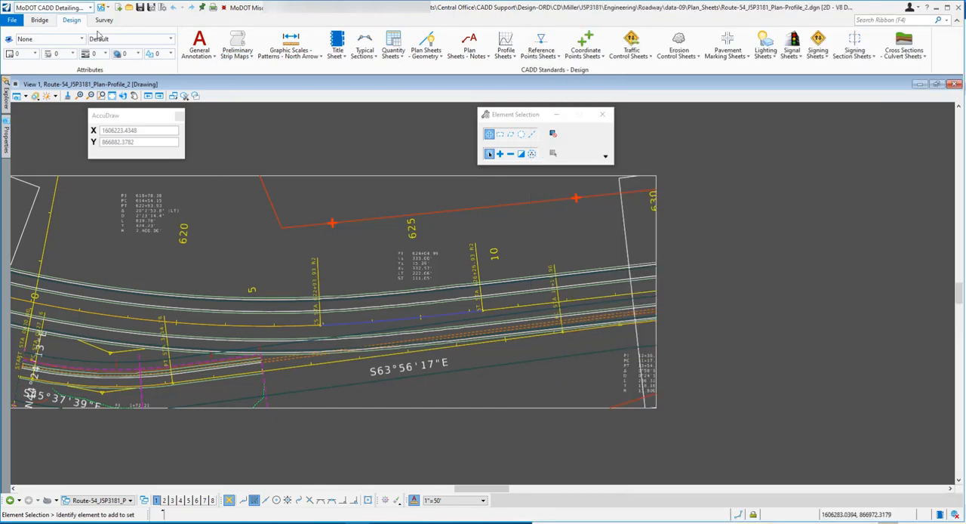
click(300, 48)
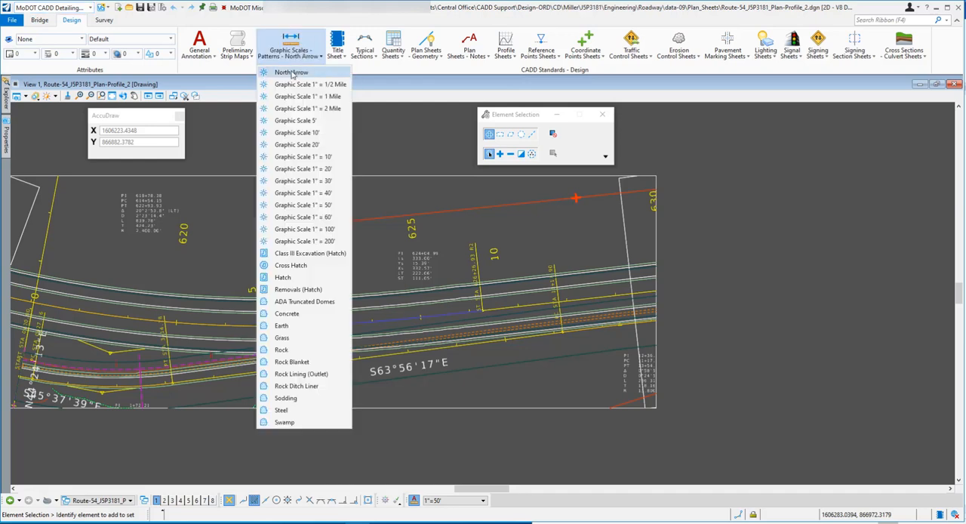
click(291, 73)
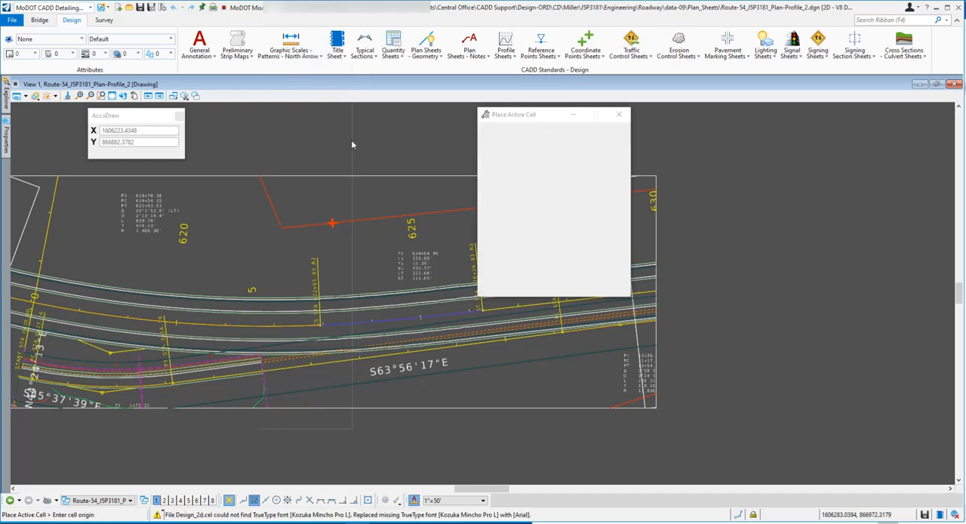
drag(508, 116, 717, 184)
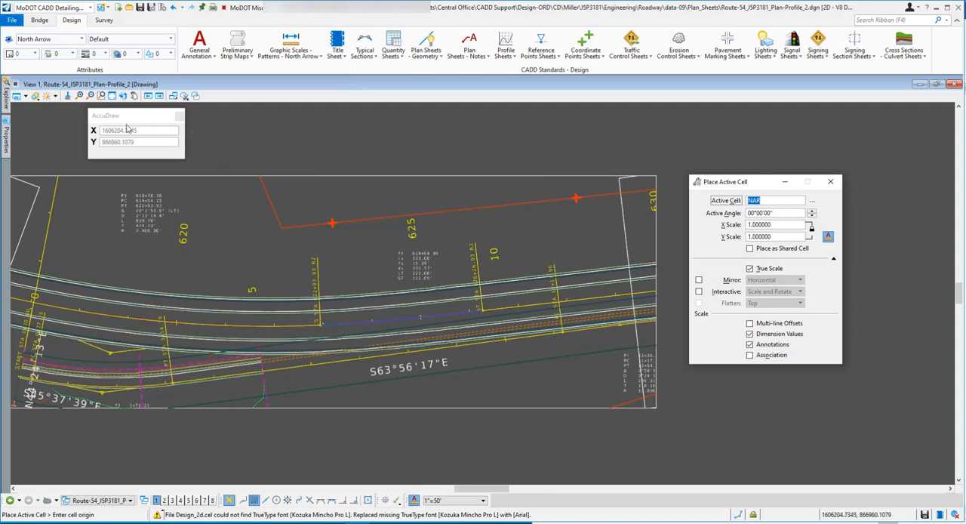
key(Return)
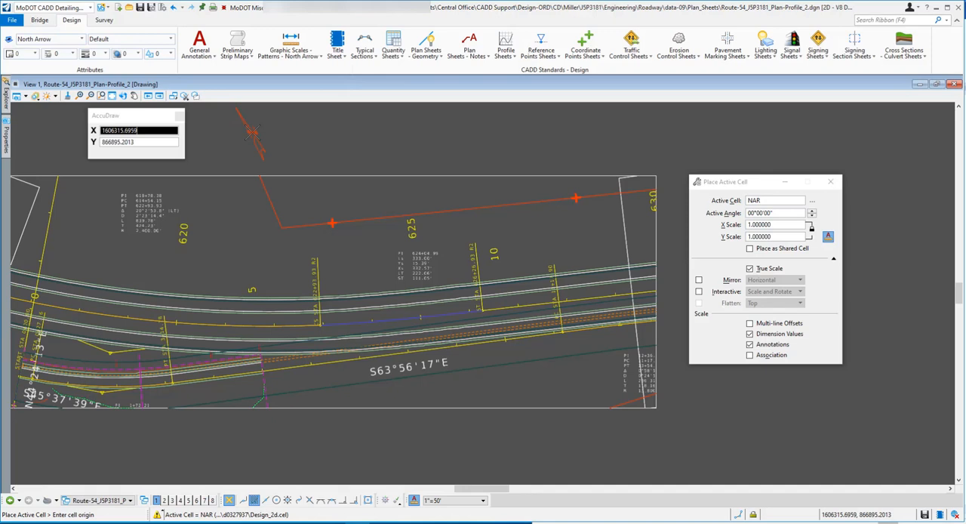
key(v)
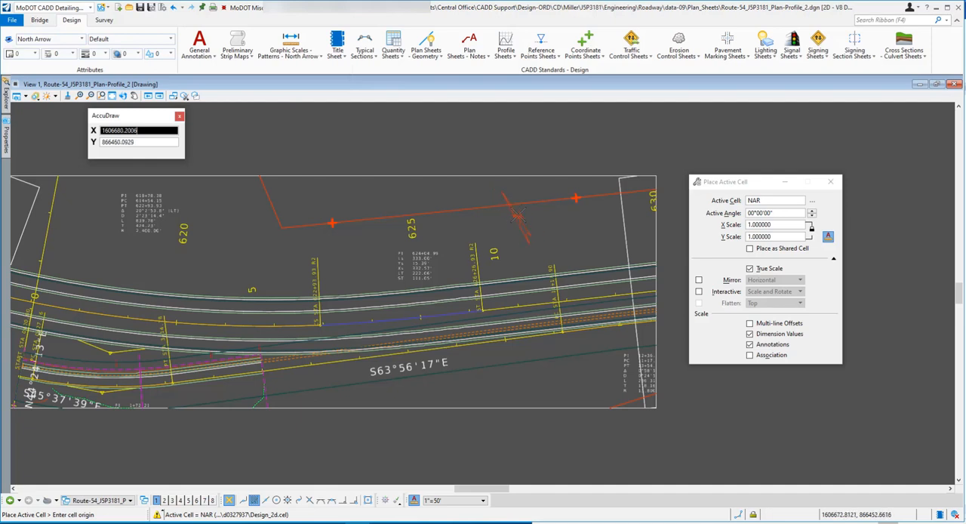
click(512, 213)
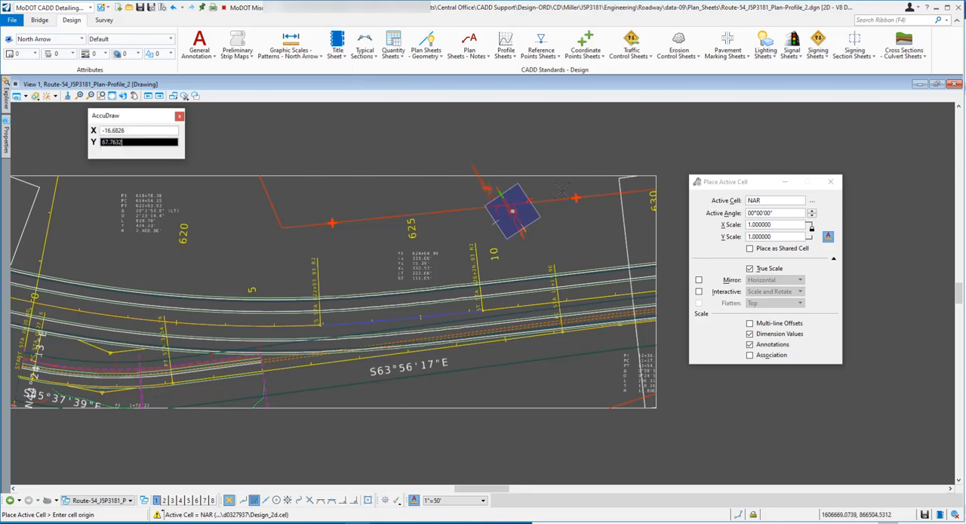
End the North Arrow placement and read steps 21 and 22 of the Word exercise document on adding a Graphic Scale
key(Escape)
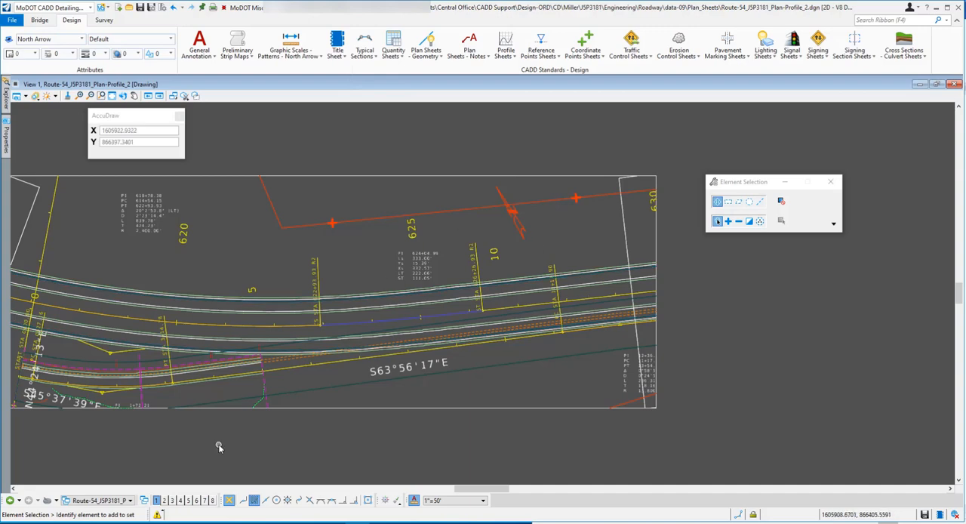
click(219, 522)
scroll(822, 305, down, 3)
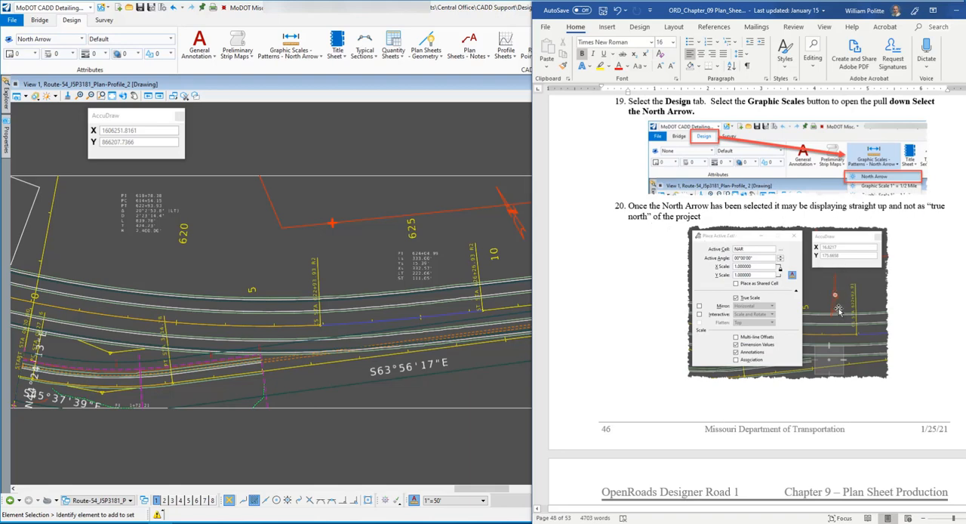
scroll(929, 243, down, 5)
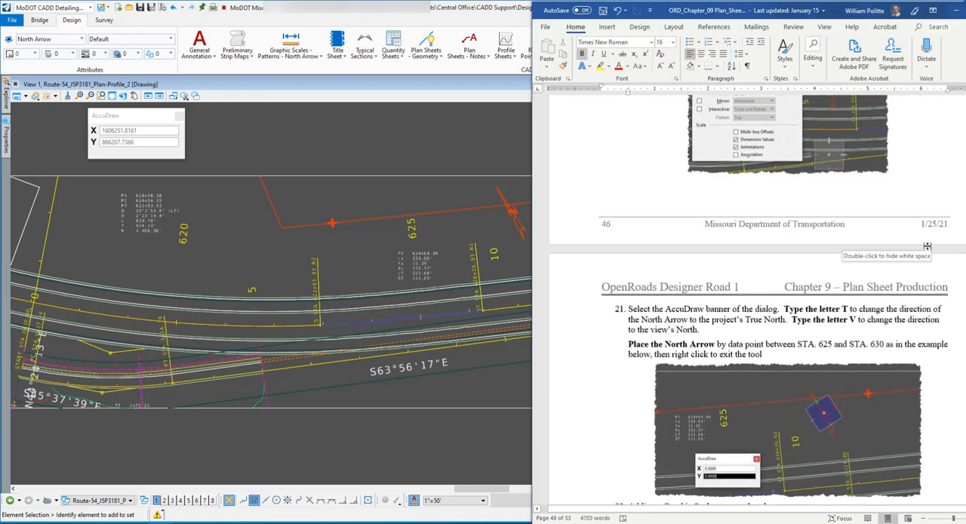
scroll(836, 204, down, 1)
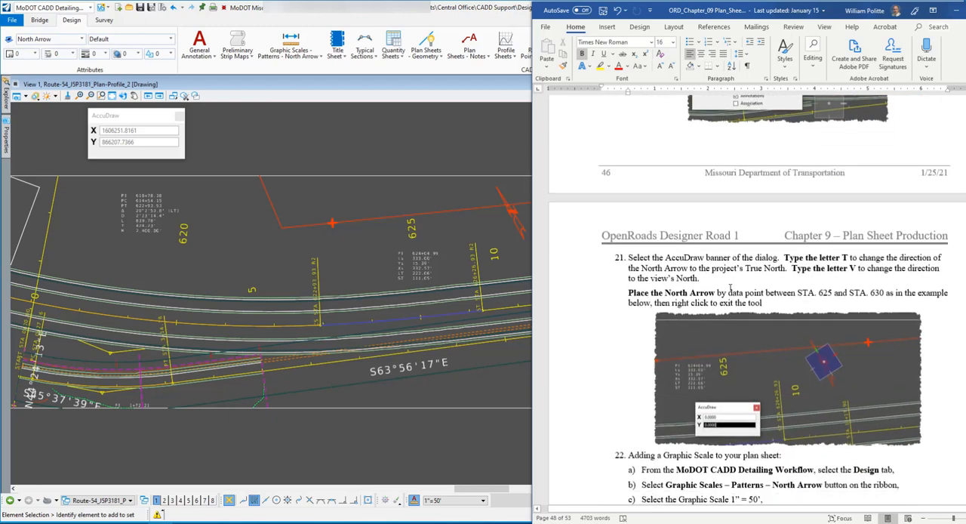
scroll(657, 224, down, 1)
scroll(658, 225, down, 5)
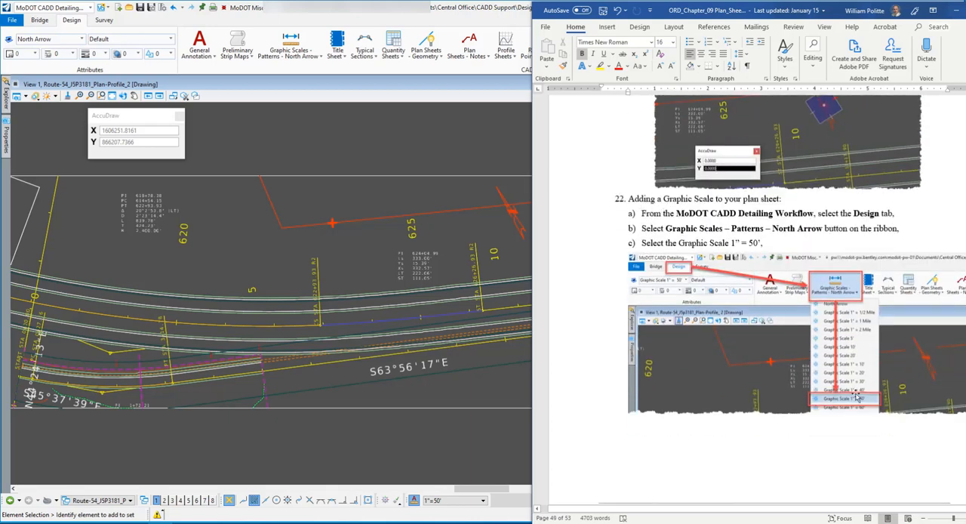
scroll(722, 238, up, 3)
scroll(724, 235, up, 2)
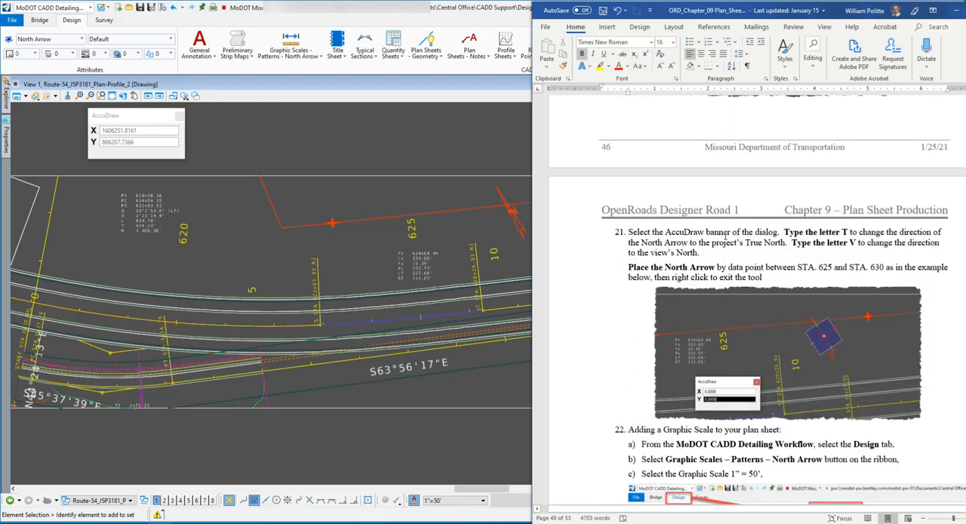
scroll(726, 233, down, 6)
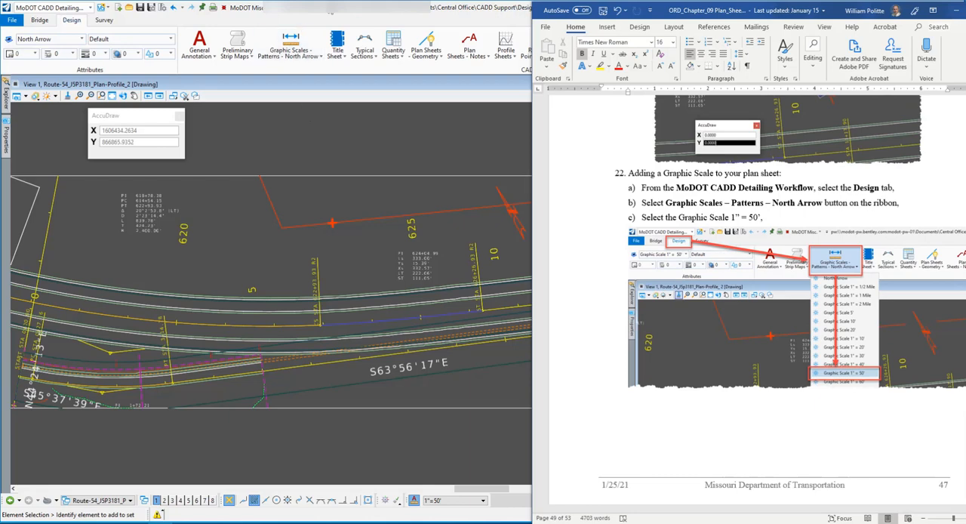
Place the Graphic Scale 1" = 50' cell (GS3) below the roadway in the drawing, beyond the S63°56'17"E bearing label
click(335, 12)
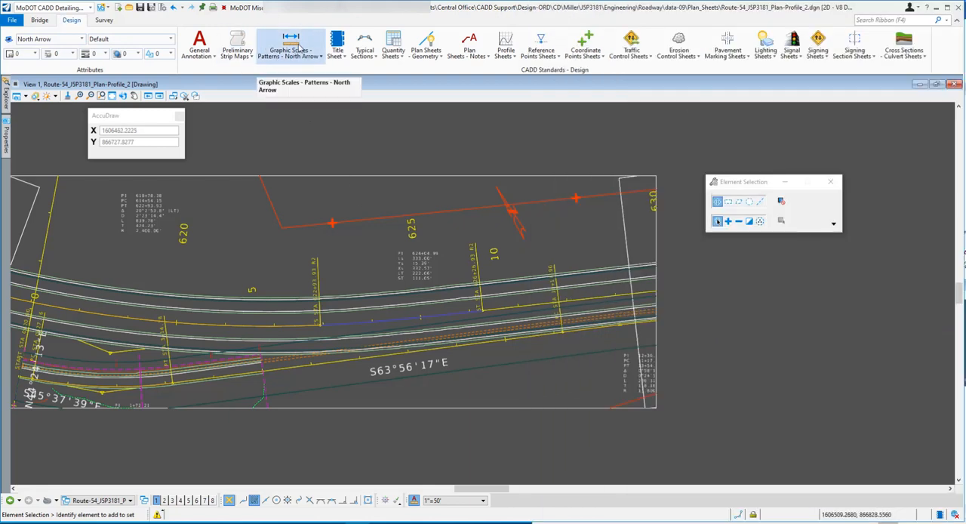
click(301, 47)
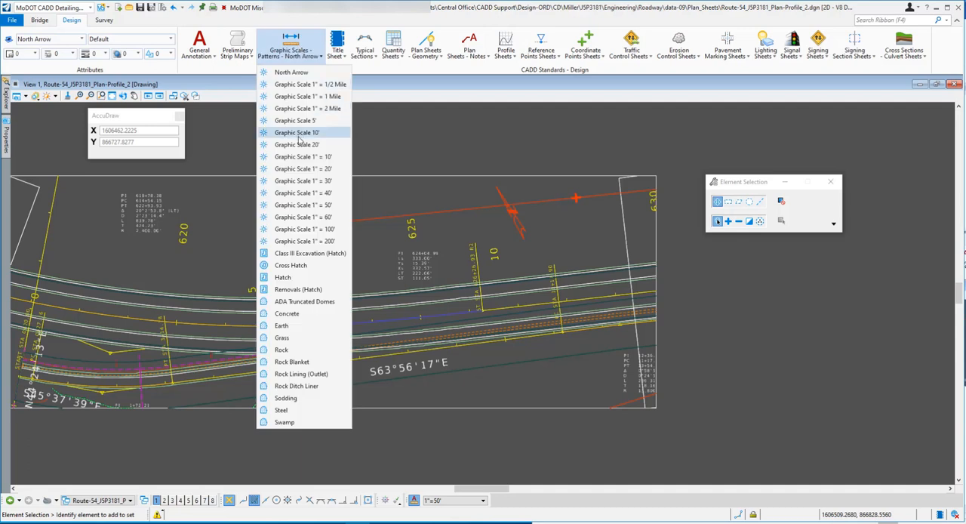
click(304, 206)
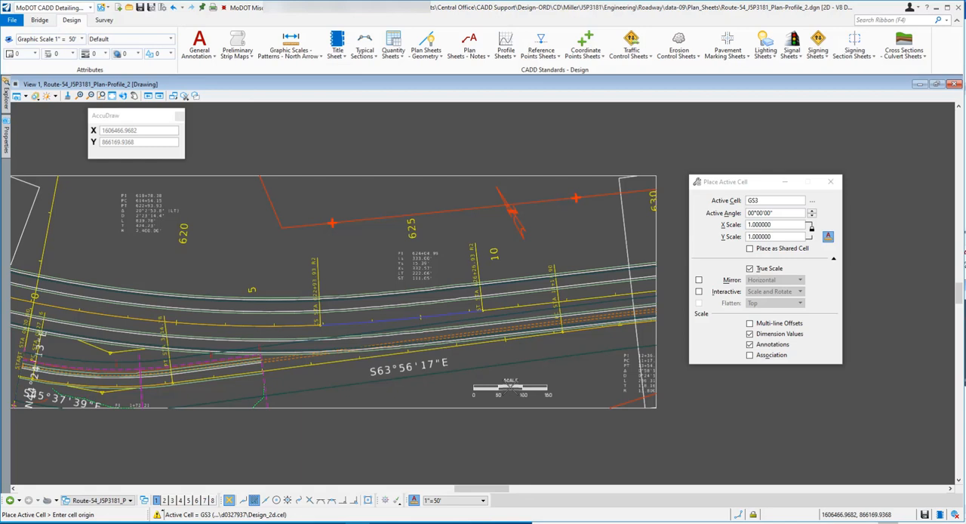
click(510, 387)
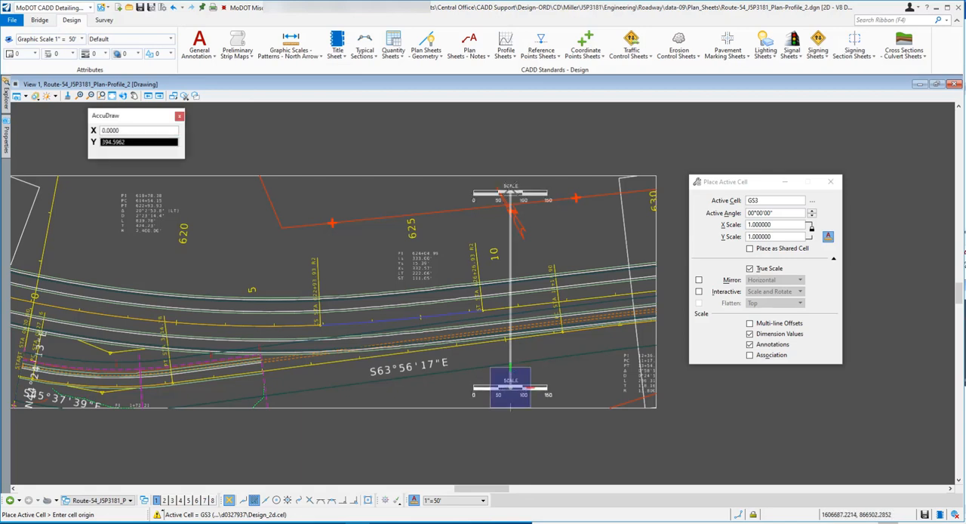
key(Escape)
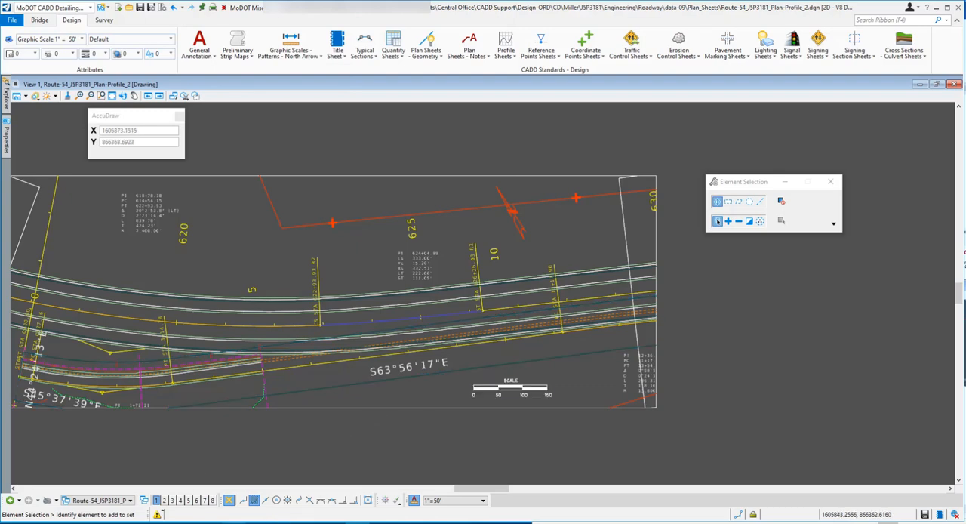
Bring the Word exercise document forward and read the rest of step 22 and step 23a–e on fencing the North Arrow
click(161, 523)
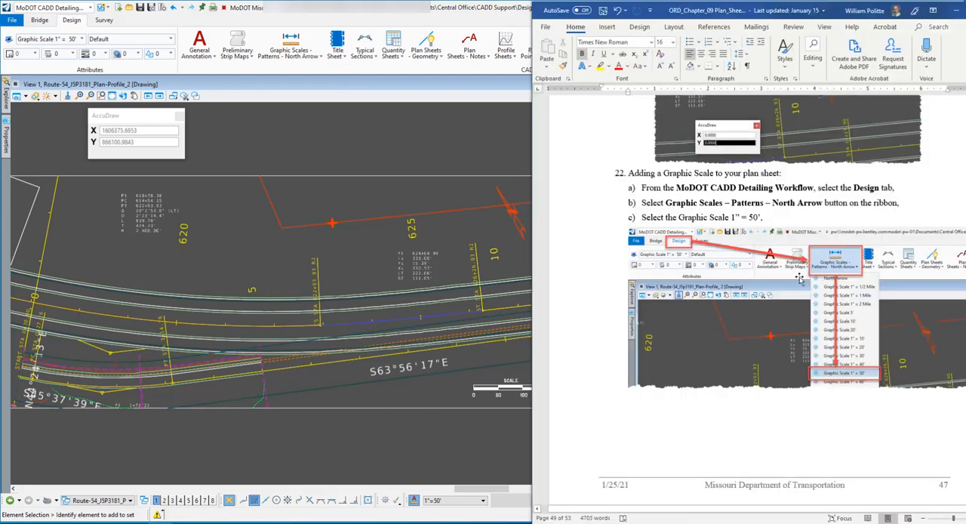
scroll(798, 279, down, 1)
scroll(799, 279, down, 3)
scroll(769, 228, up, 8)
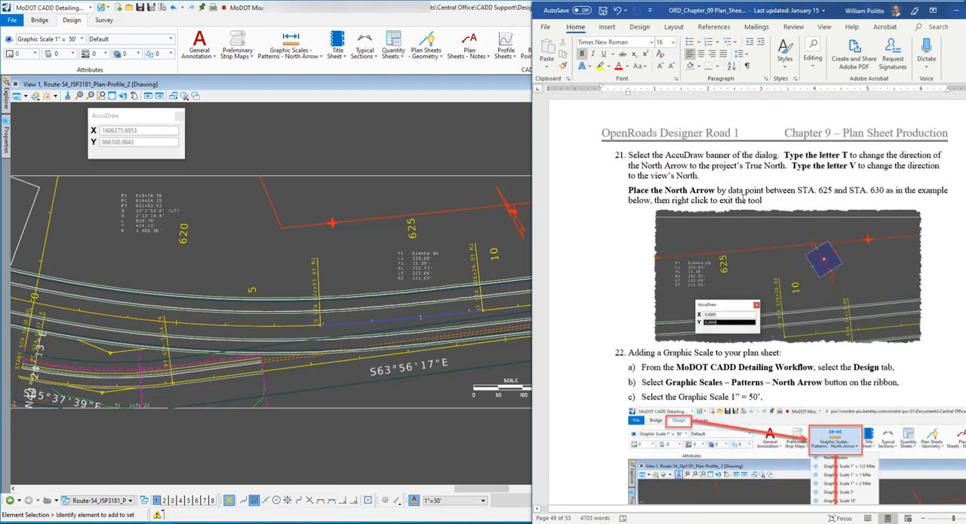
scroll(693, 340, down, 8)
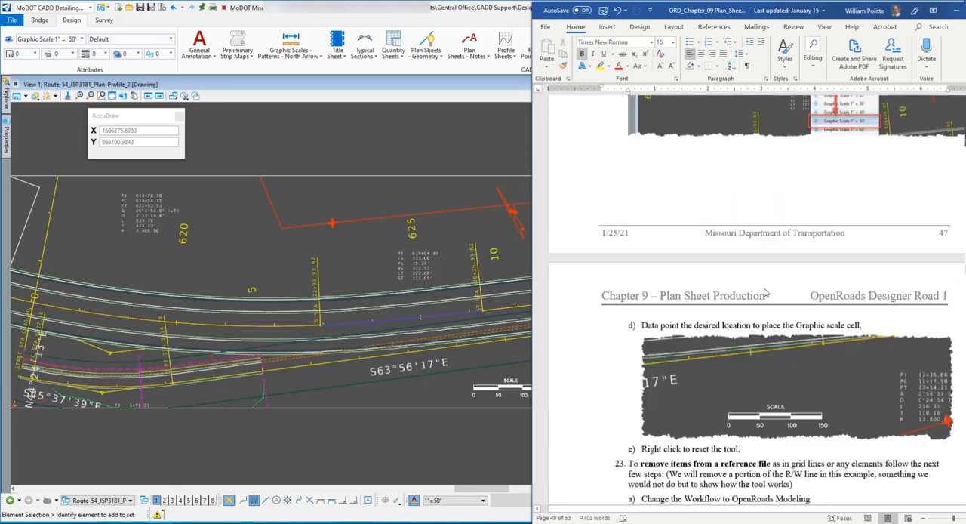
scroll(693, 338, down, 7)
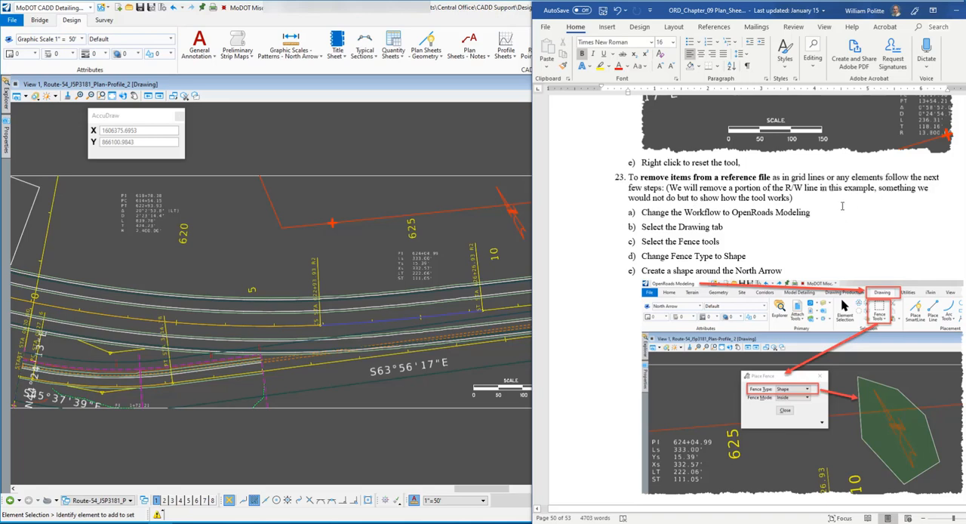
scroll(755, 197, down, 2)
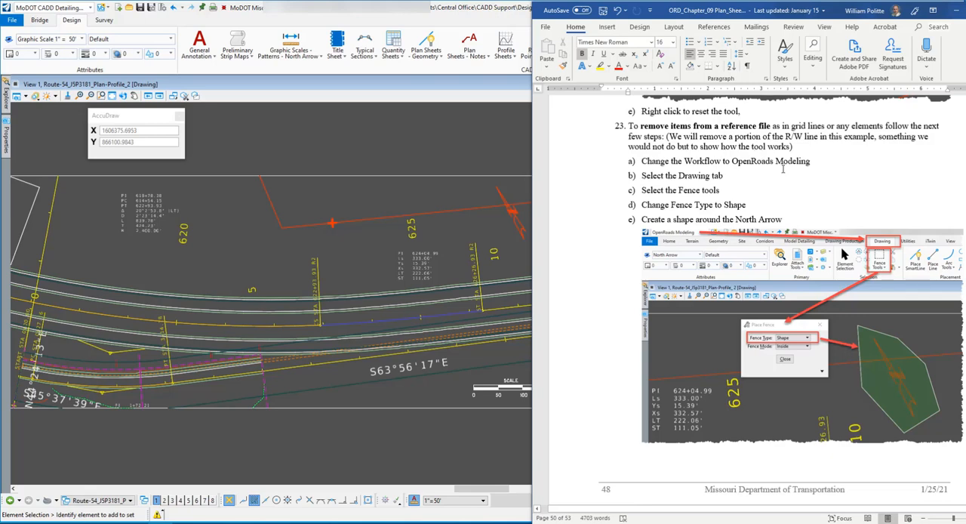
scroll(713, 145, down, 2)
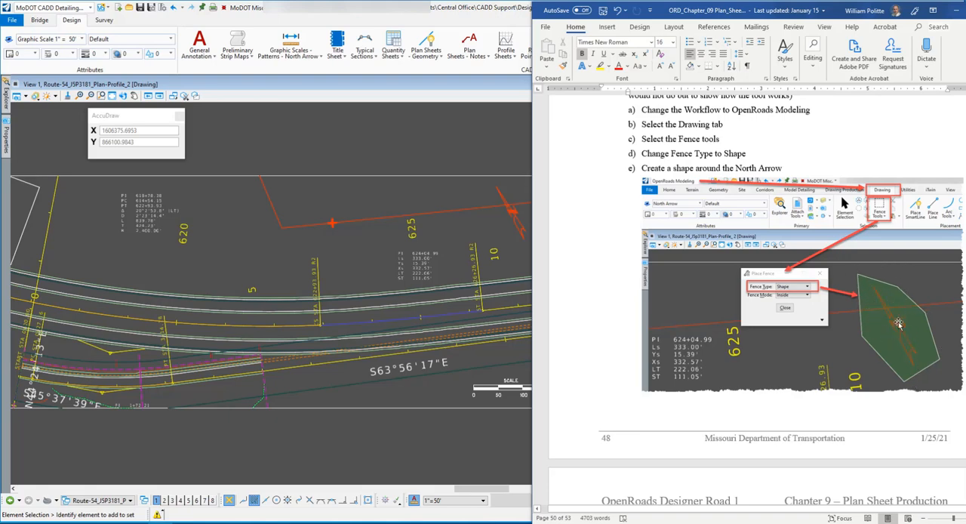
Change the drawing program's workflow to OpenRoads Modeling and bring up its Drawing tools, with the North Arrow in close view
scroll(198, 195, down, 2)
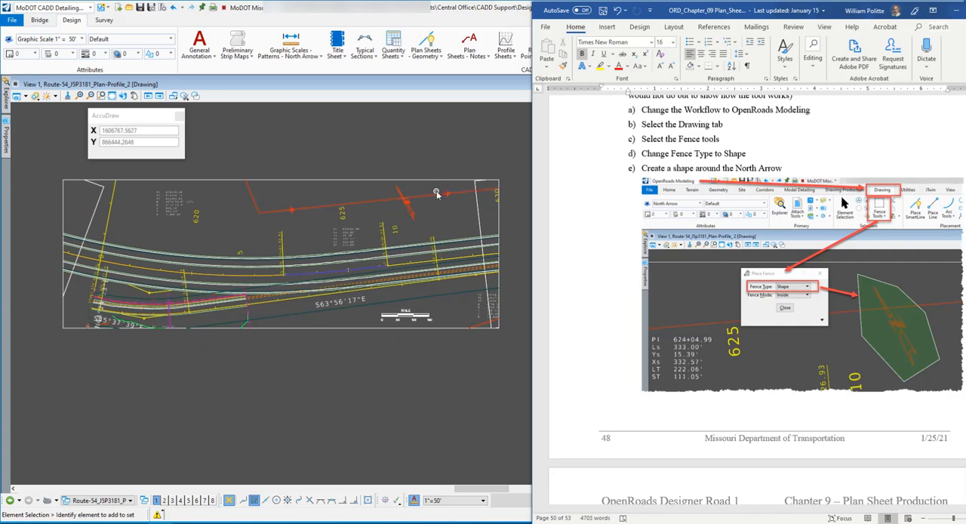
scroll(435, 194, up, 3)
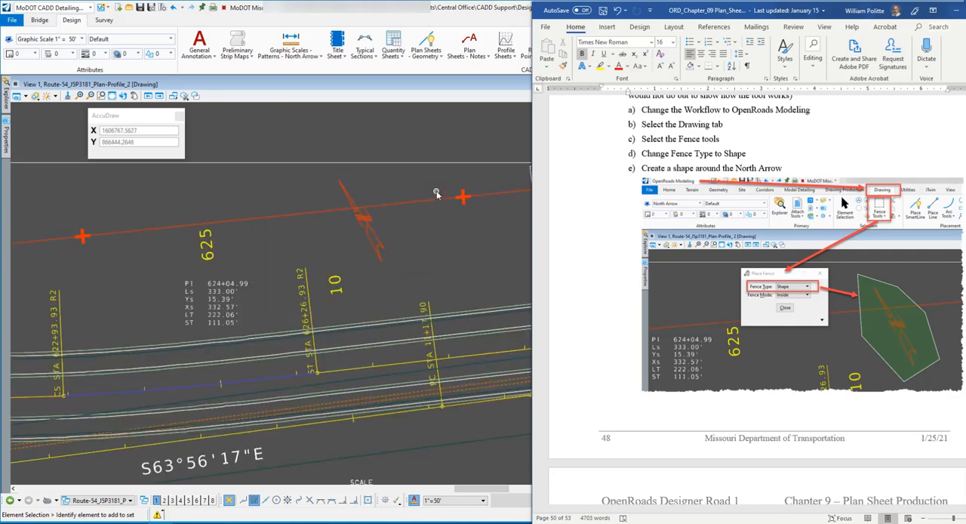
click(89, 7)
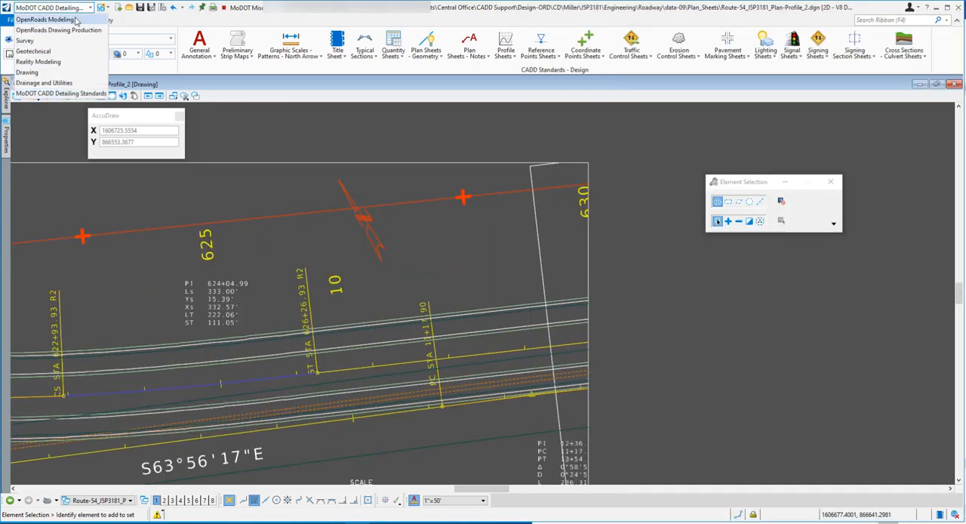
click(80, 20)
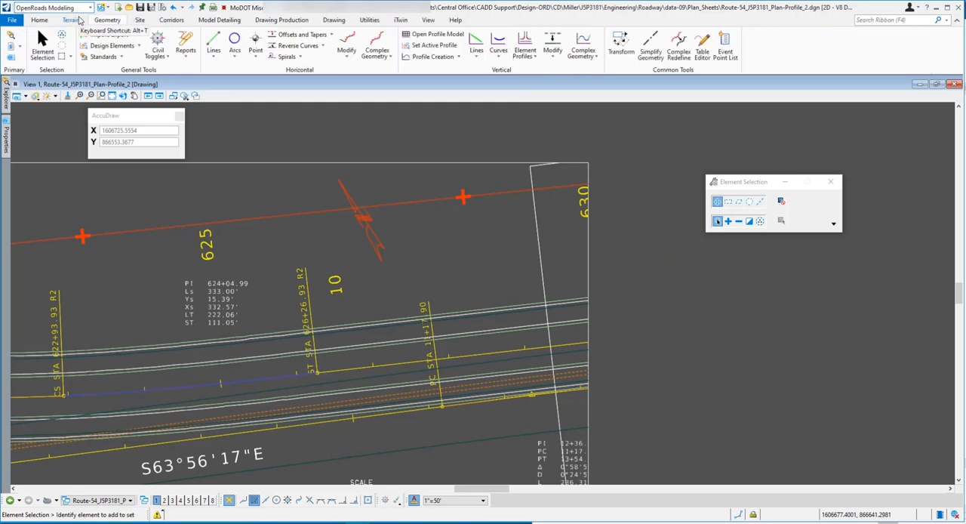
click(330, 23)
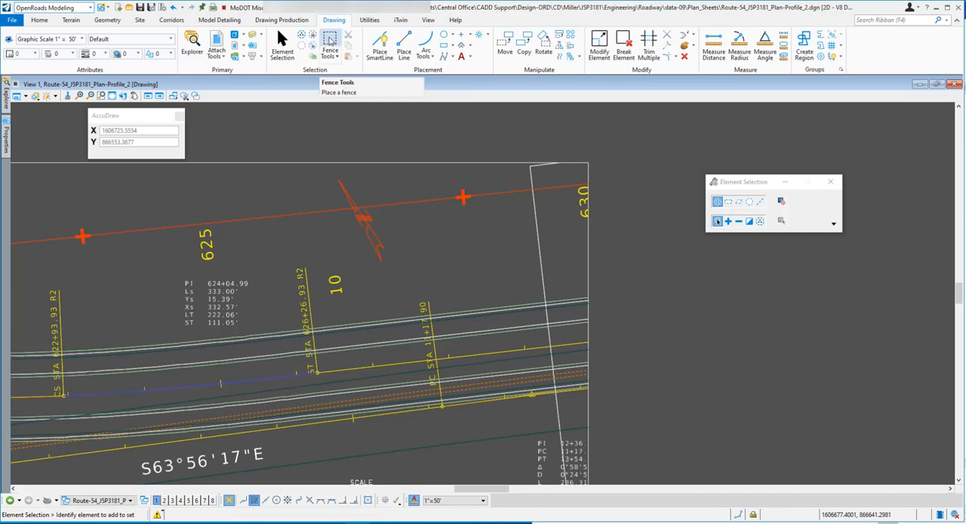
Place a Shape fence in Inside mode as a closed five-sided outline around the North Arrow, with the fence settings moved aside
click(329, 40)
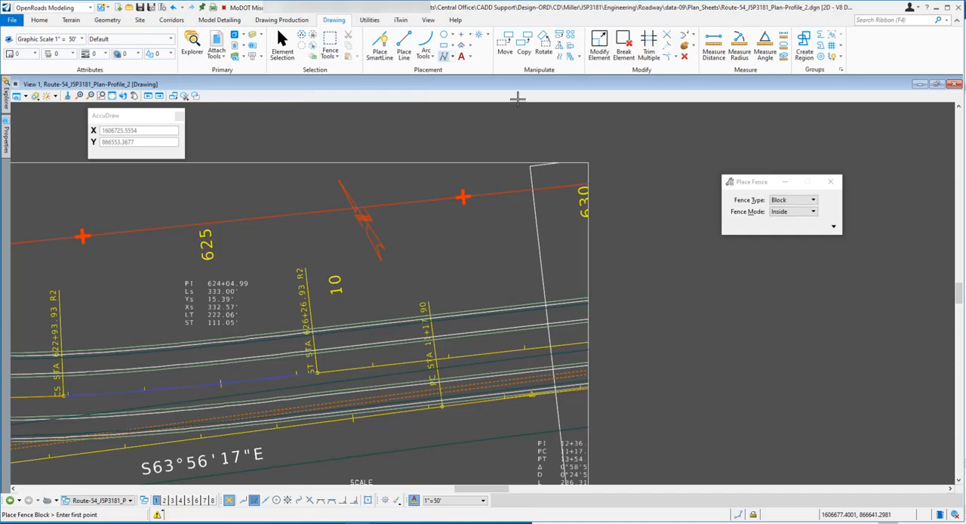
drag(754, 186, 120, 187)
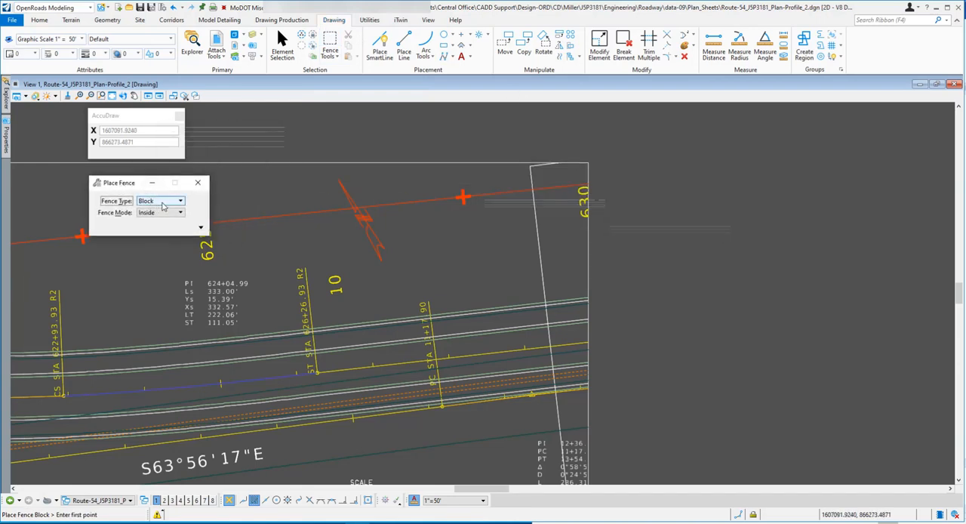
click(167, 202)
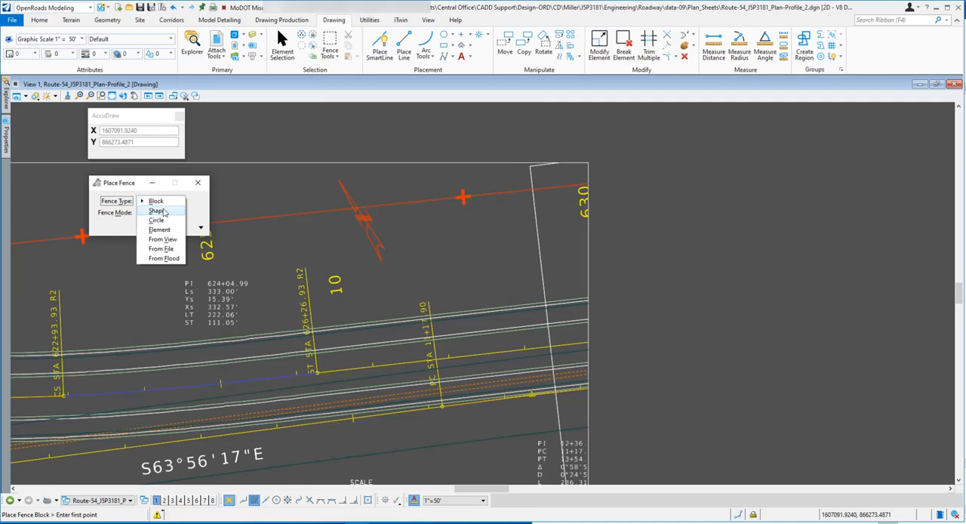
click(157, 211)
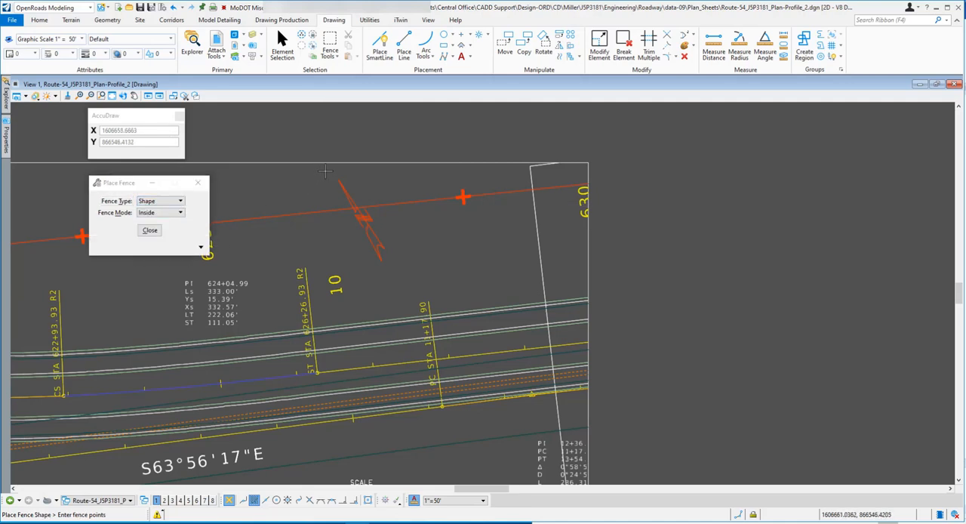
click(325, 172)
click(332, 234)
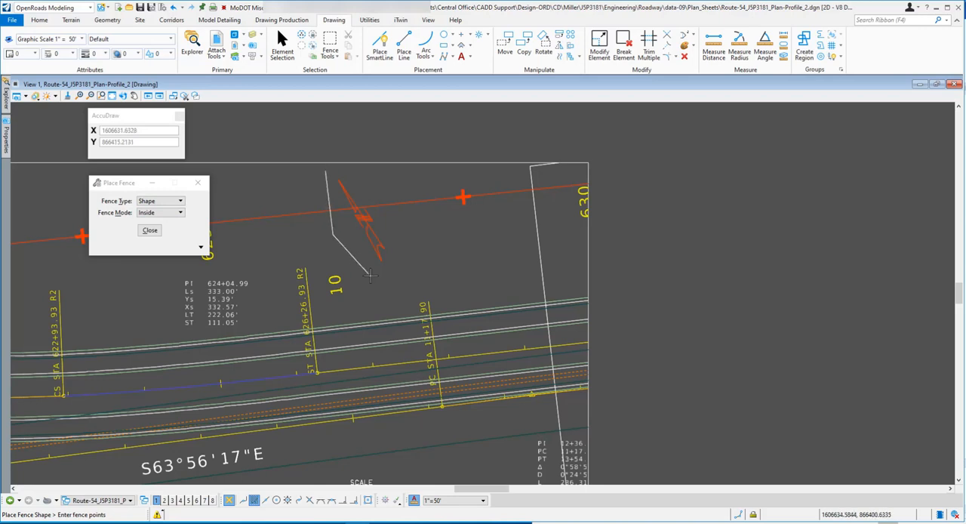
click(373, 277)
click(411, 257)
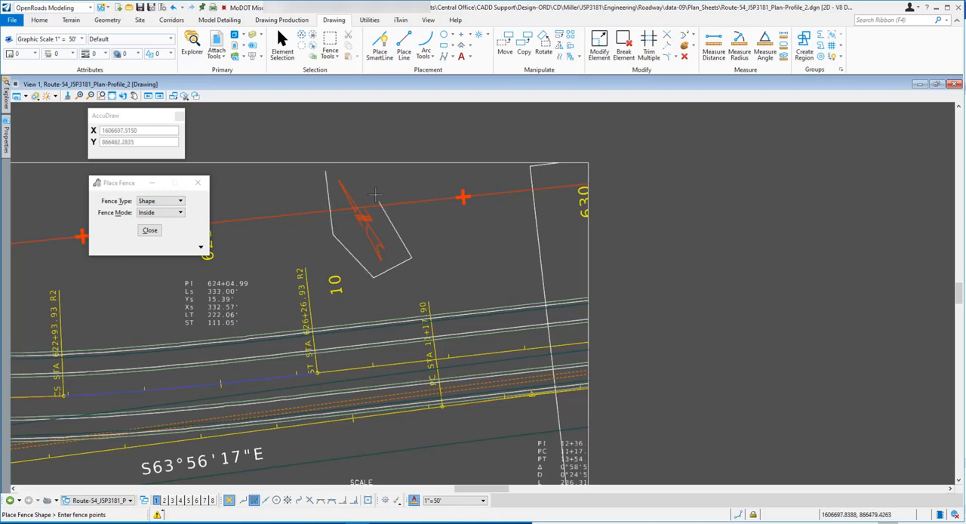
click(370, 179)
click(325, 172)
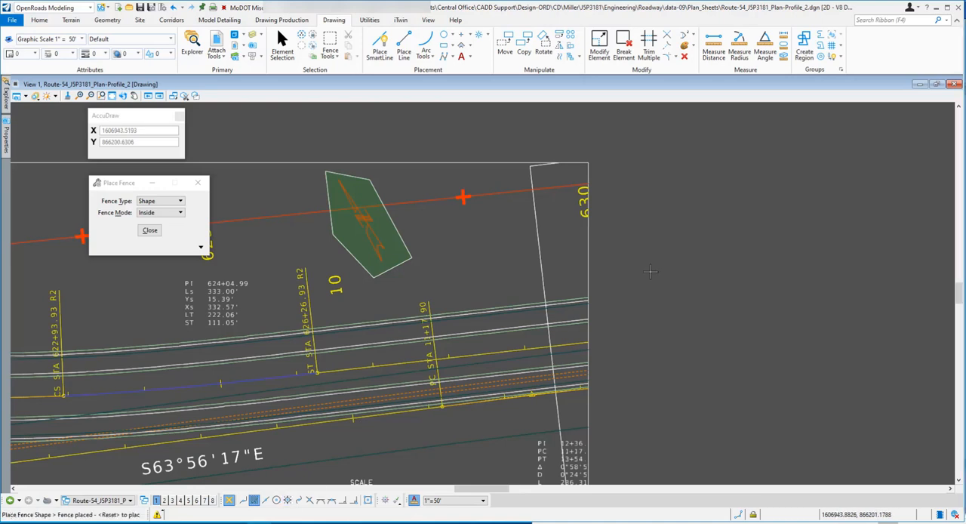
Bring the Word exercise document forward and read step 23f–l on clip masking the Named_Boundary reference
mouse_move(160, 522)
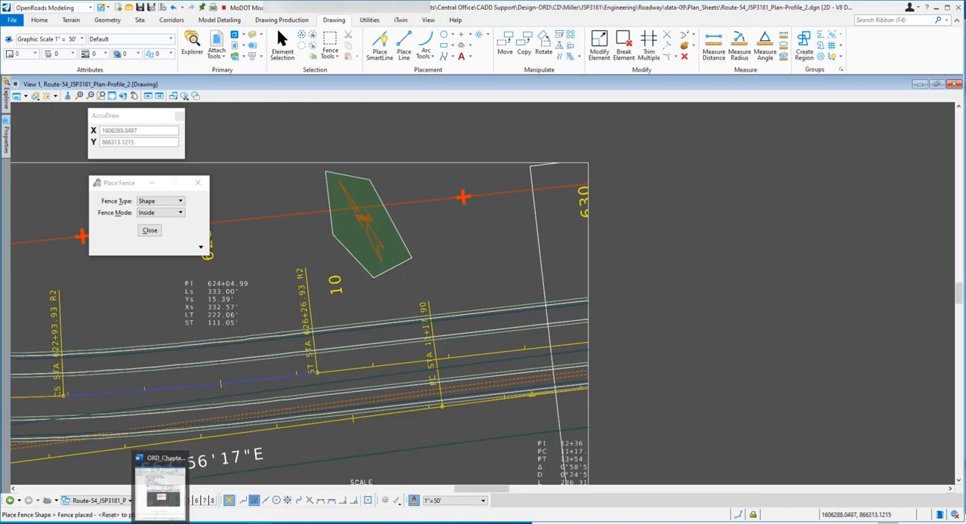
click(160, 495)
scroll(731, 268, down, 1)
scroll(755, 302, down, 7)
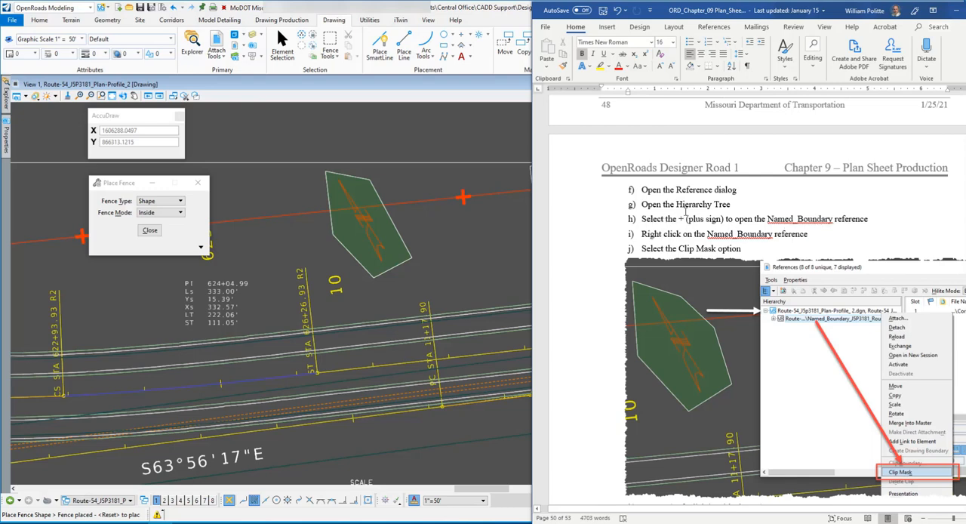
scroll(760, 243, down, 1)
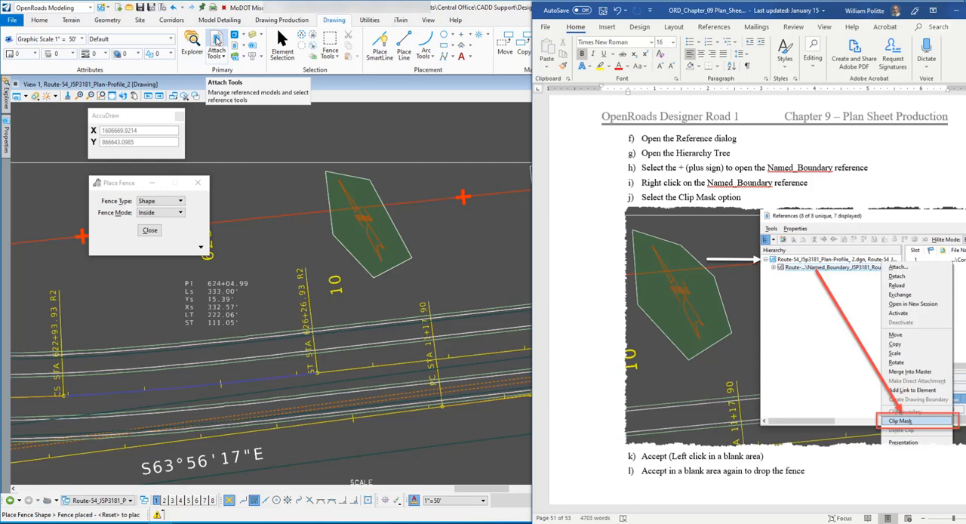
Open the References dialog, expand its hierarchy, and clip mask the Named_Boundary reference with the fence around the North Arrow, accepting the mask
click(216, 41)
drag(340, 96, 525, 138)
click(427, 182)
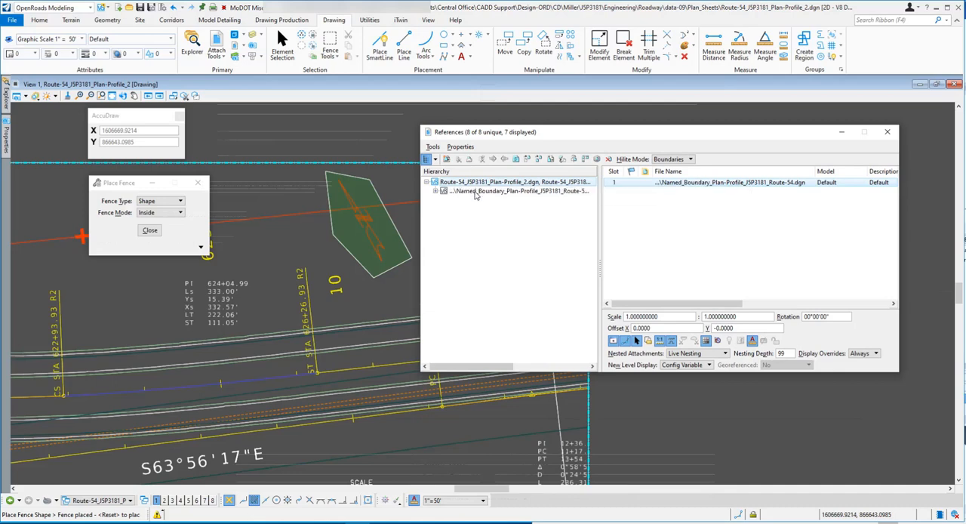
click(487, 191)
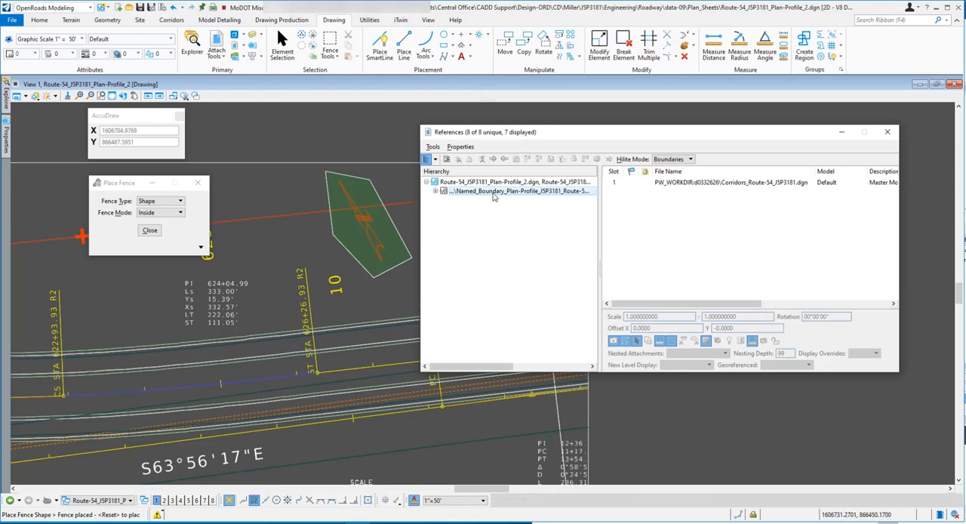
right_click(494, 193)
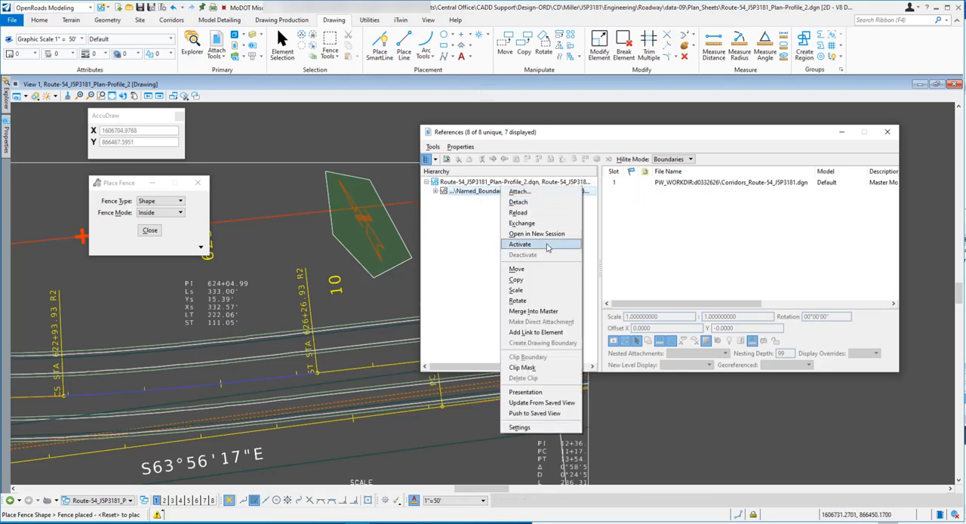
click(541, 367)
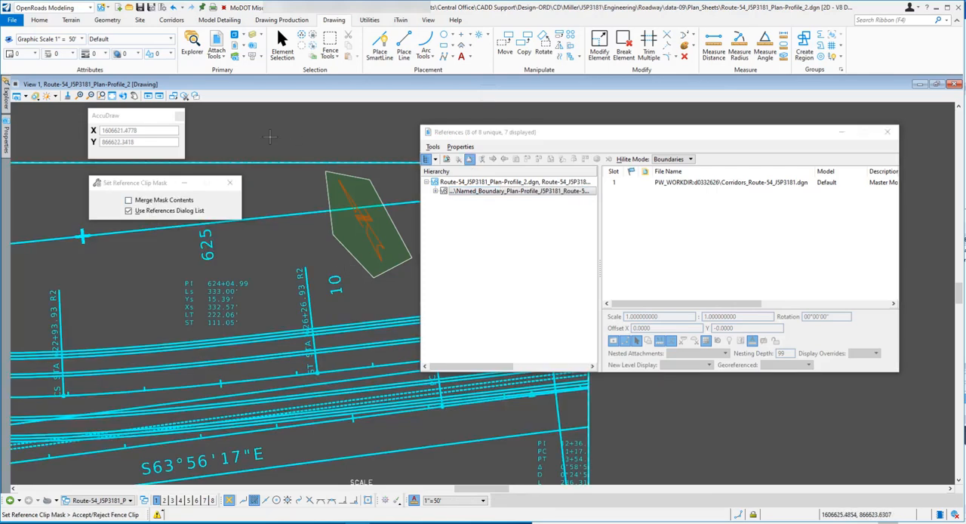
click(271, 137)
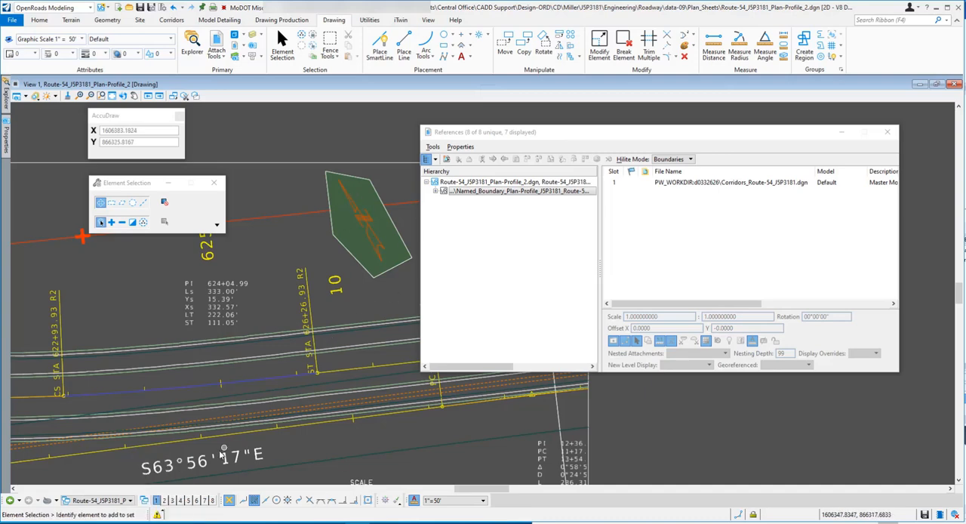
Bring the Word exercise document forward and read step 23k–m on accepting the clip mask and dropping the fence
click(160, 522)
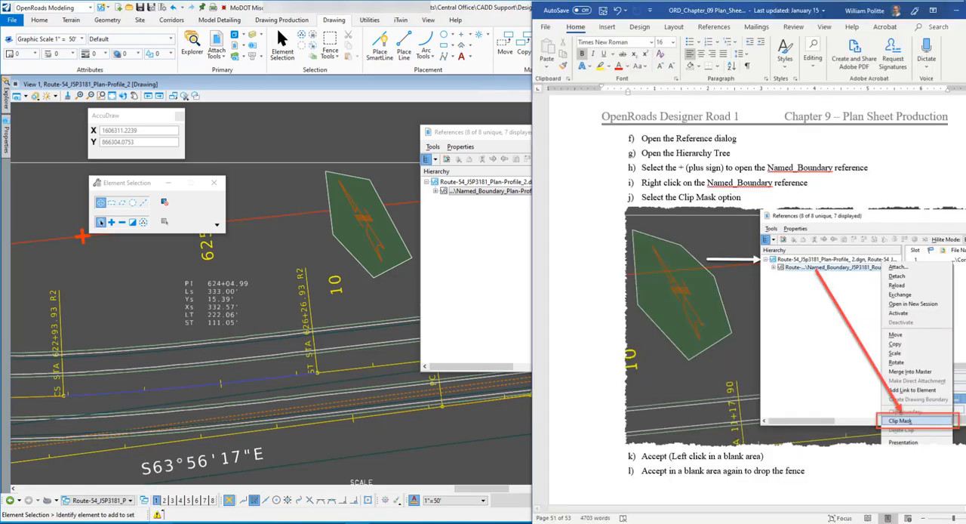
scroll(742, 207, down, 3)
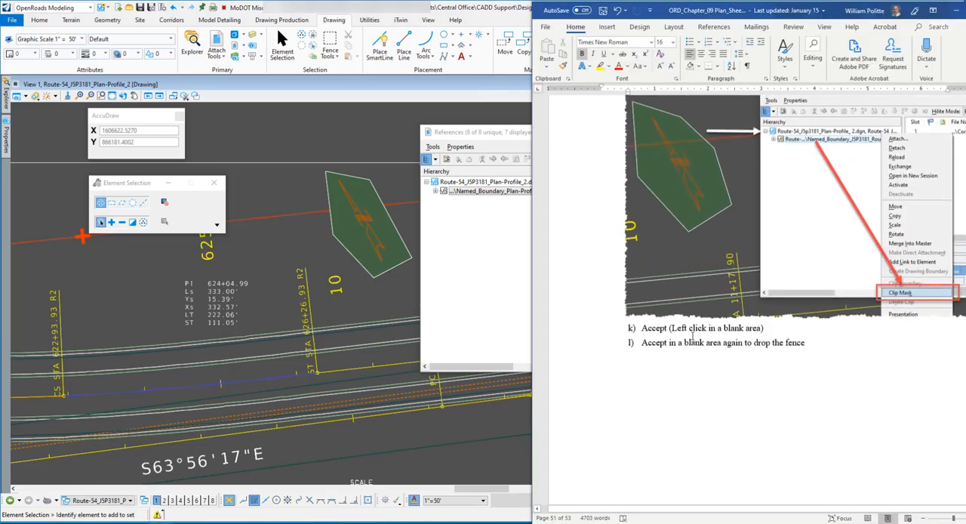
scroll(766, 370, down, 3)
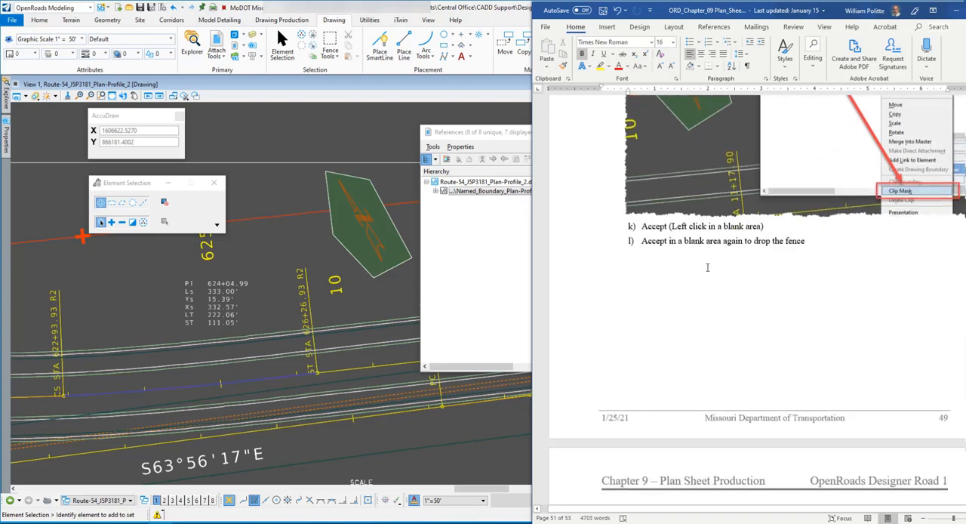
scroll(722, 278, down, 5)
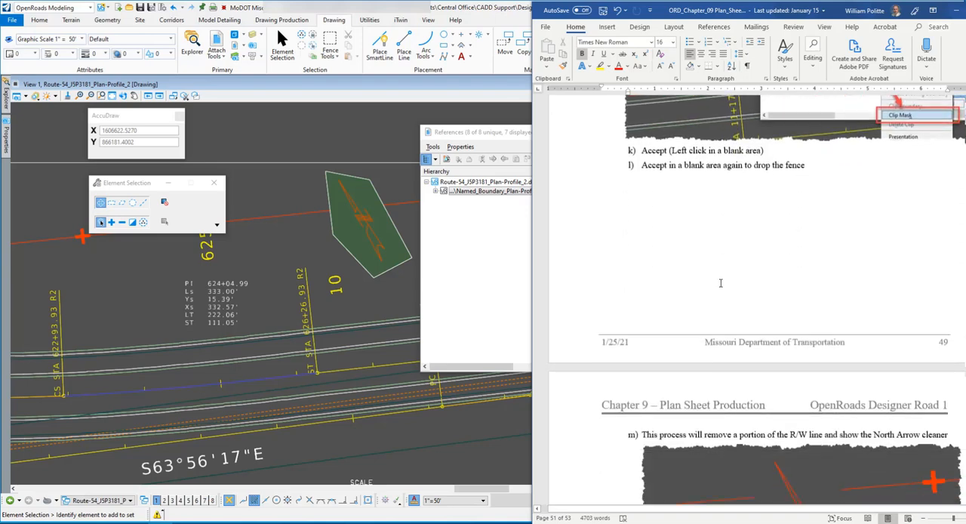
Return to OpenRoads Designer and drop the fence around the North Arrow by accepting in a blank area, shifting the References dialog slightly
click(323, 90)
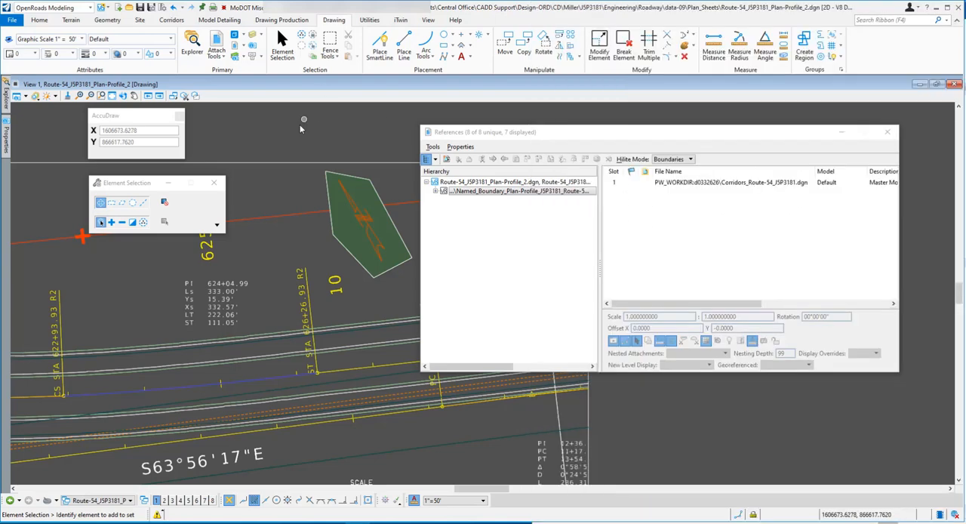
click(298, 127)
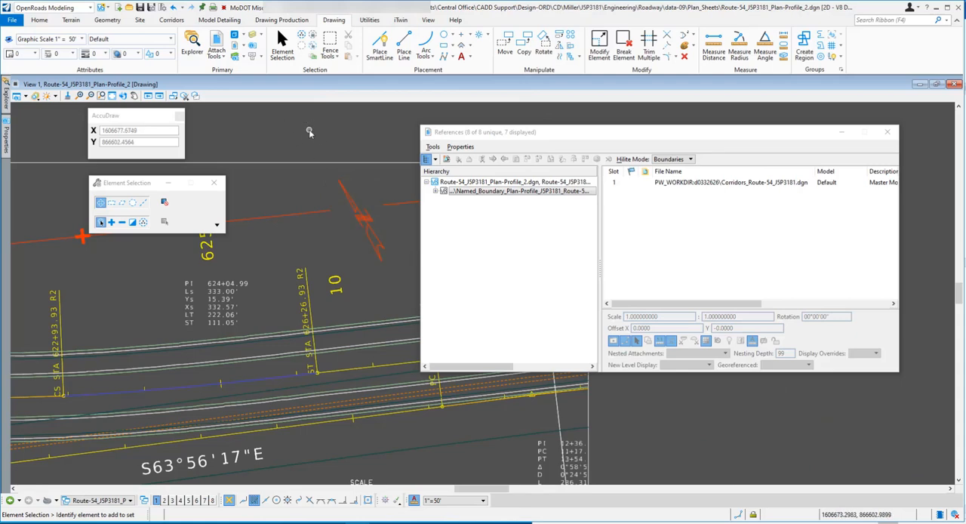
drag(462, 133, 481, 133)
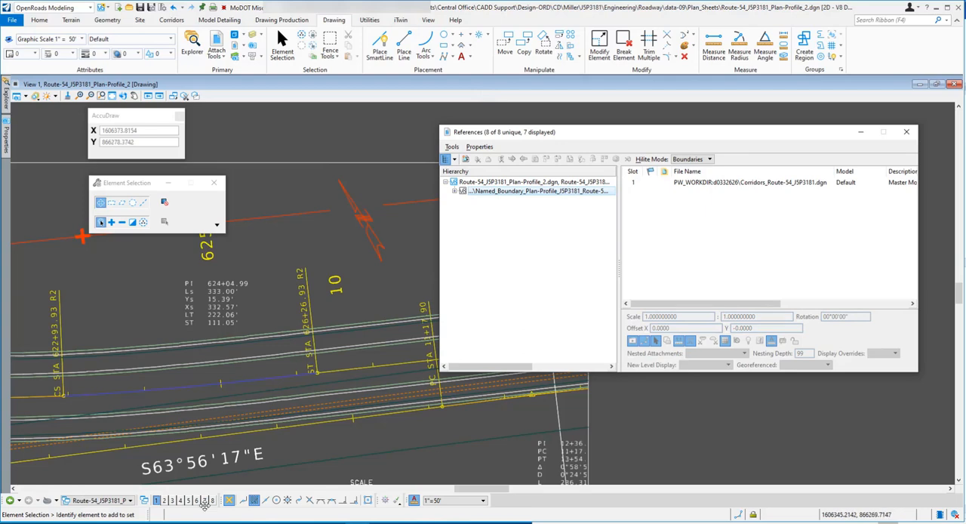
Bring the Word exercise document forward and read step 23m and step 24 on opening the Sheet Model from Manage View Groups
click(378, 523)
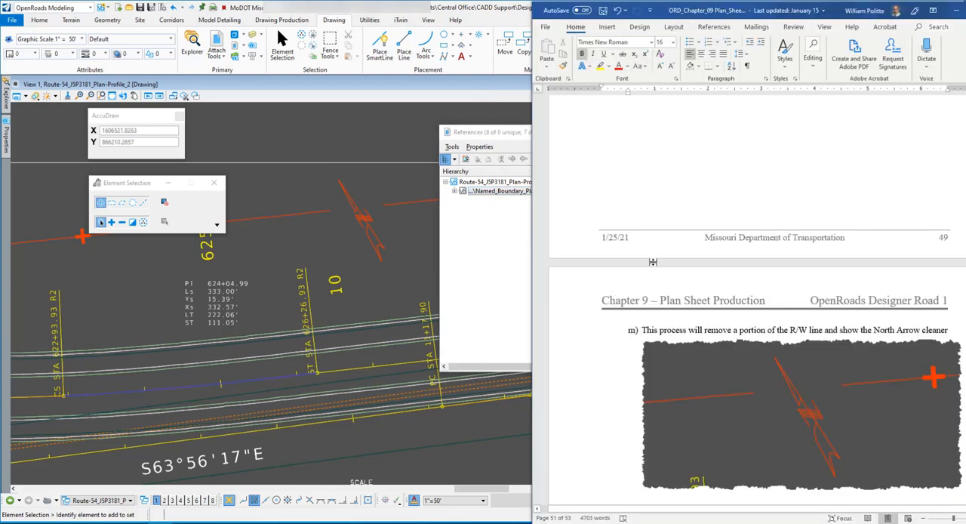
scroll(652, 262, down, 3)
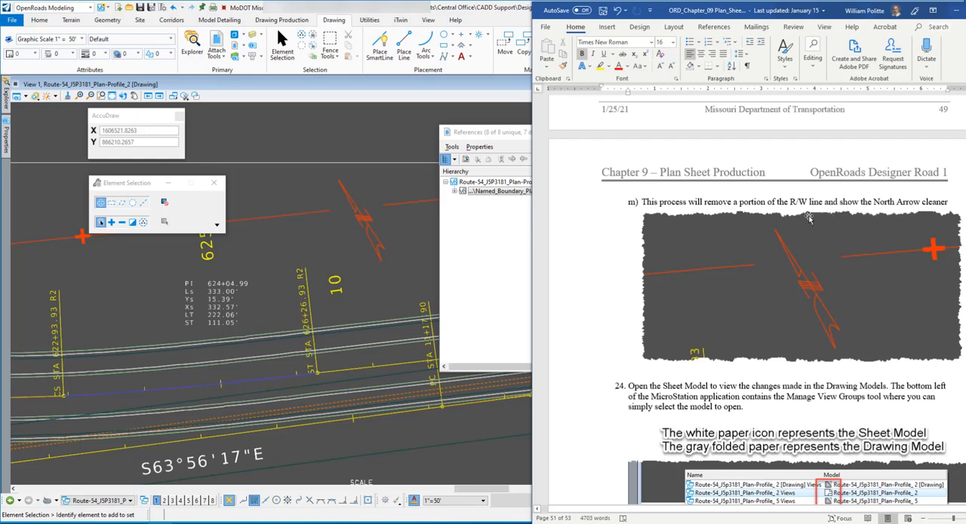
scroll(732, 257, down, 3)
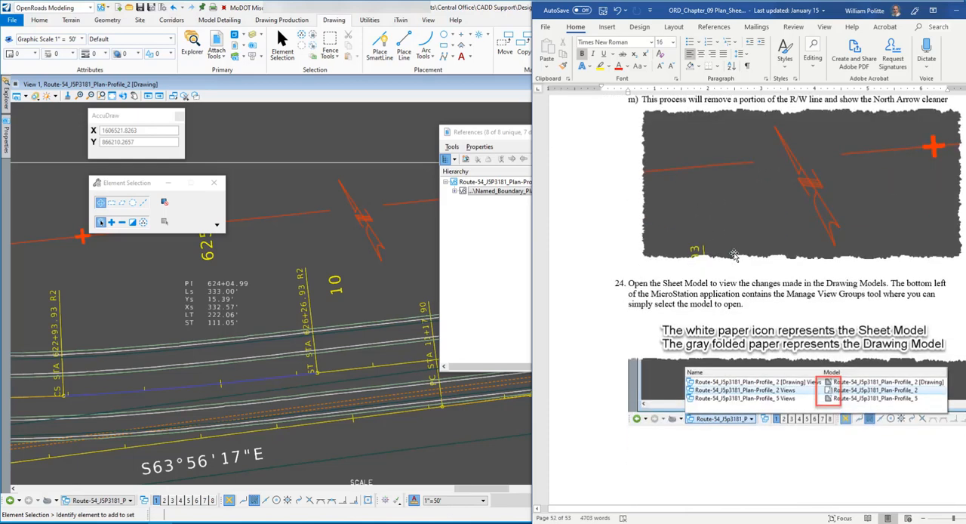
scroll(734, 255, down, 2)
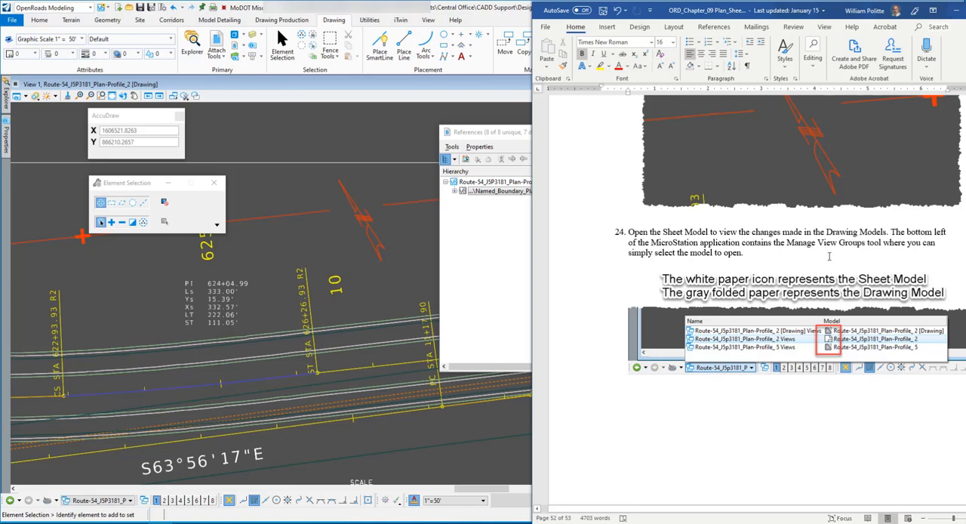
scroll(828, 256, down, 2)
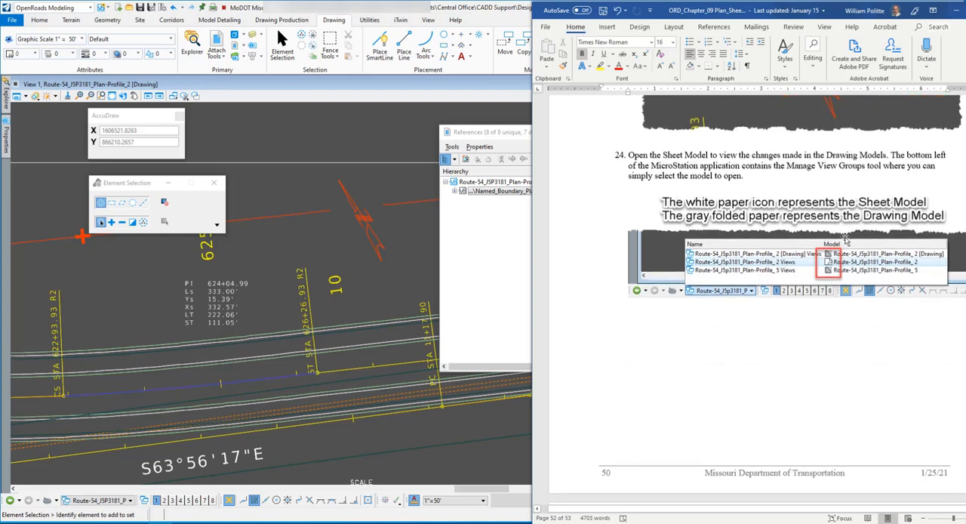
Back in OpenRoads Designer, close the References dialog and AccuDraw, and move the Element Selection settings clear of the drawing
click(346, 90)
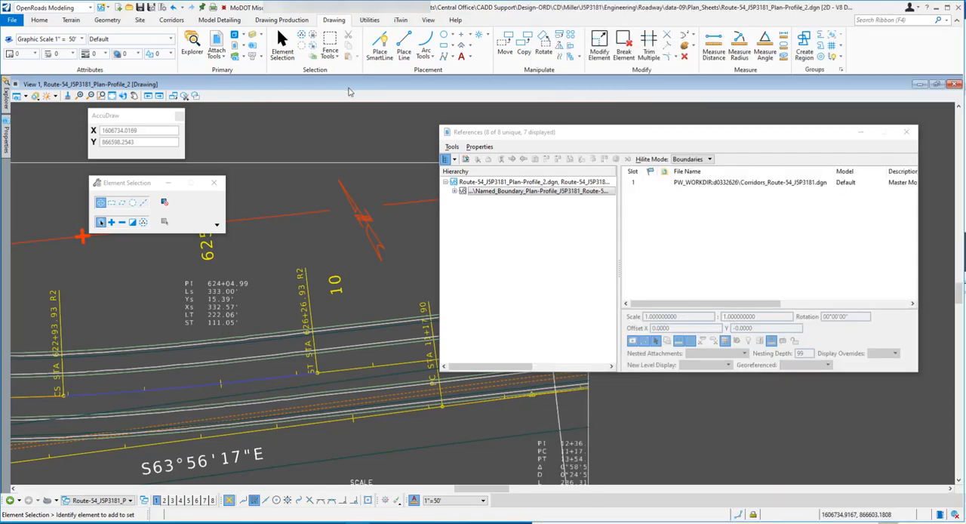
click(906, 132)
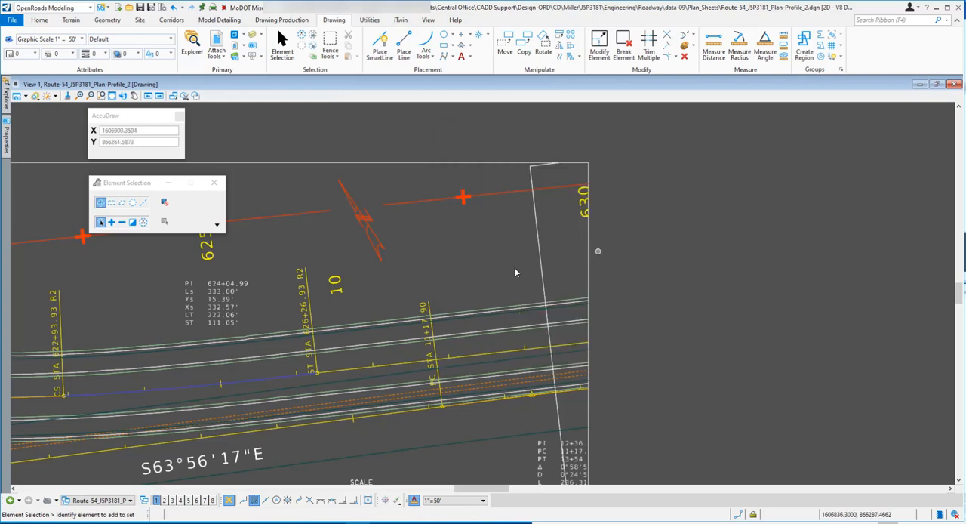
click(180, 114)
drag(134, 187, 83, 128)
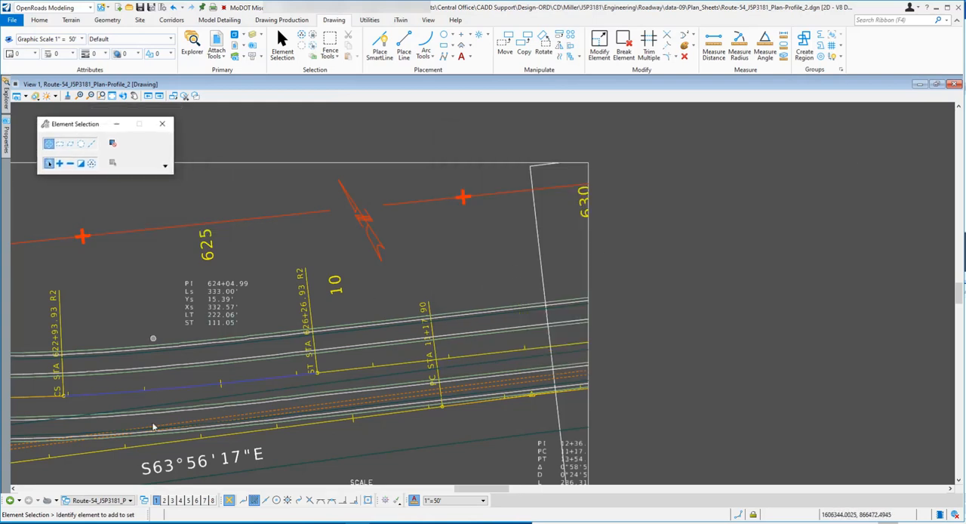
Switch to the Route-54_J5P3181_Plan-Profile_2 Views group to open the sheet model and look over the edited sheet
click(130, 499)
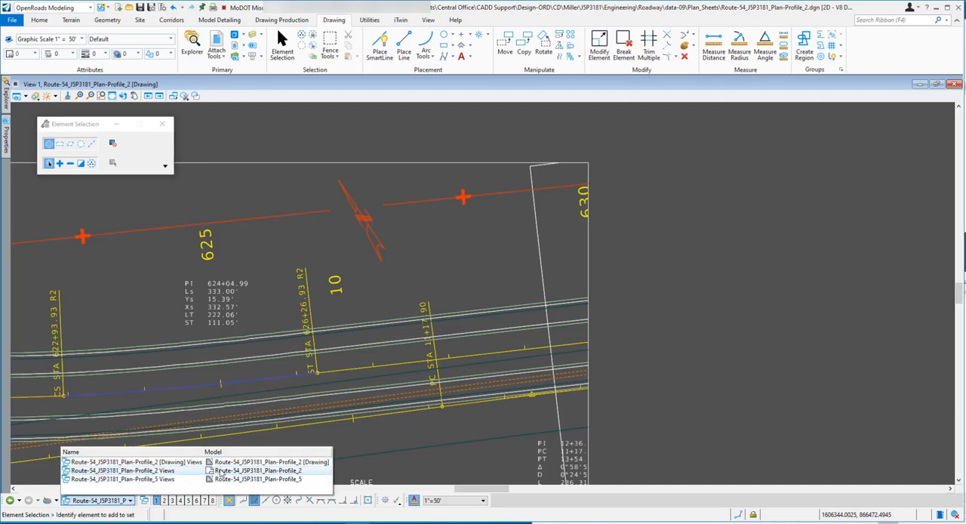
click(164, 470)
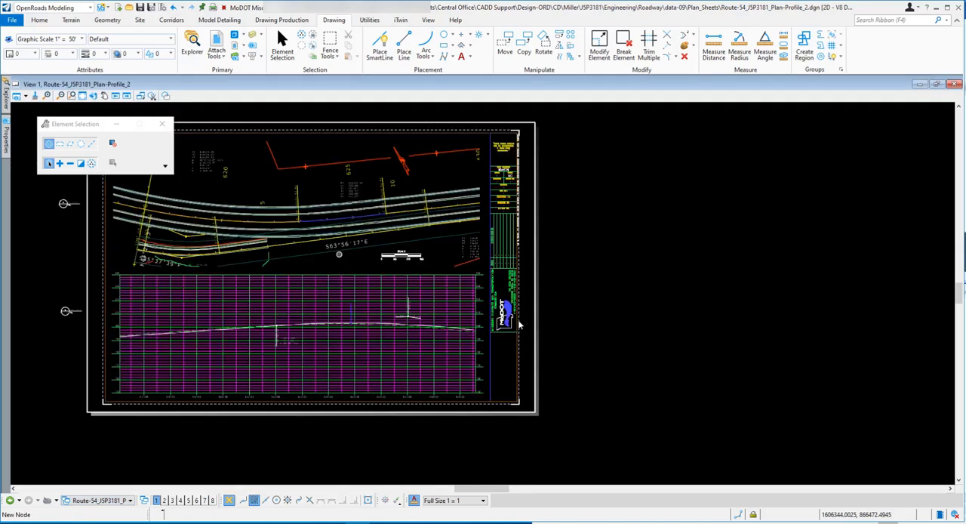
scroll(413, 236, up, 2)
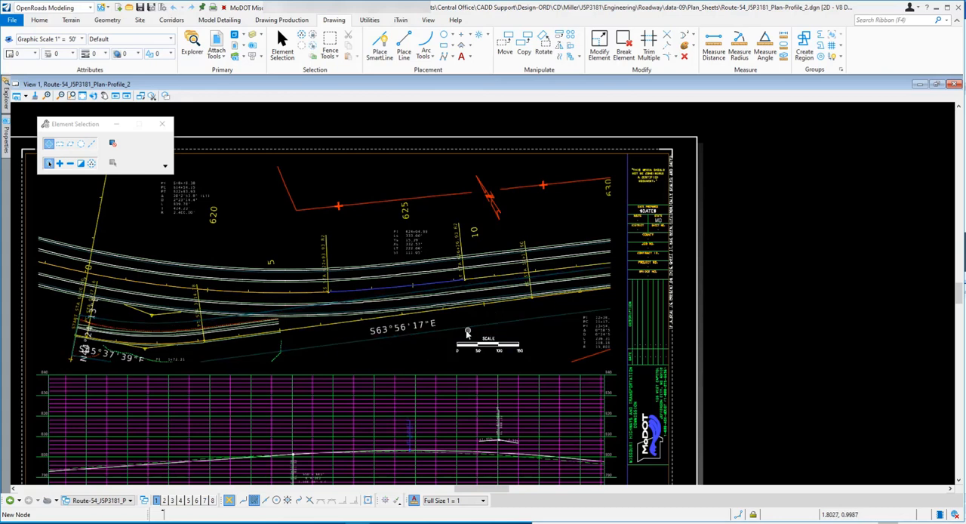
scroll(412, 255, down, 2)
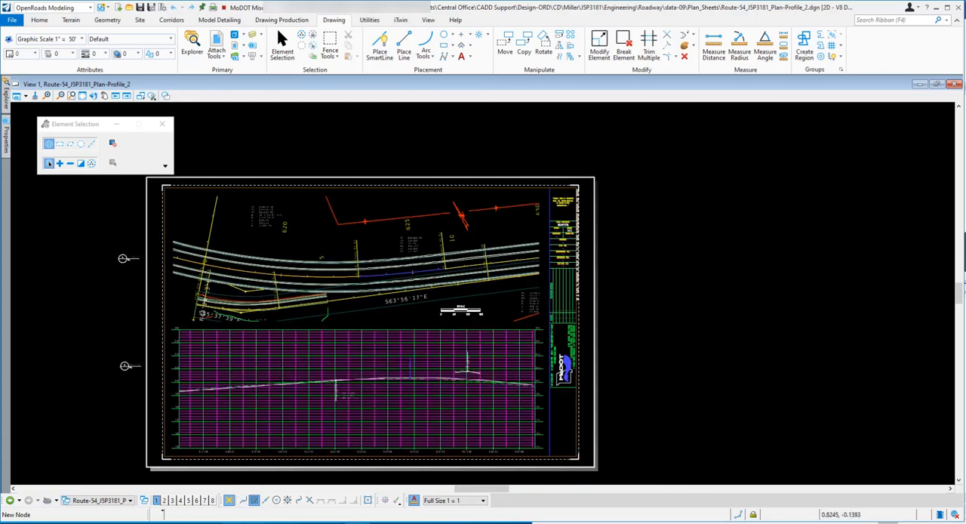
Bring the Word exercise document forward, read to the end of the exercise, and compare its sample sheet with the finished Plan-Profile_2 sheet
key(alt+Tab)
scroll(733, 345, down, 6)
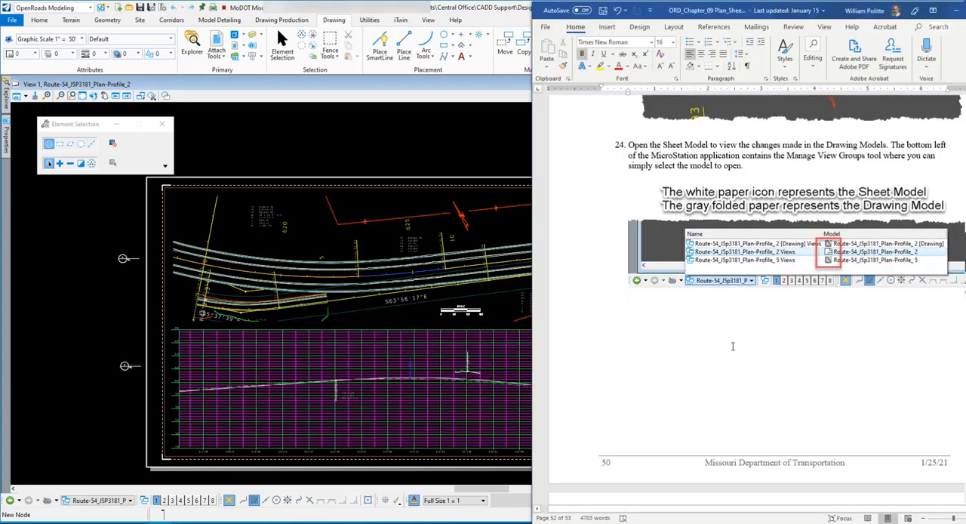
scroll(736, 327, down, 5)
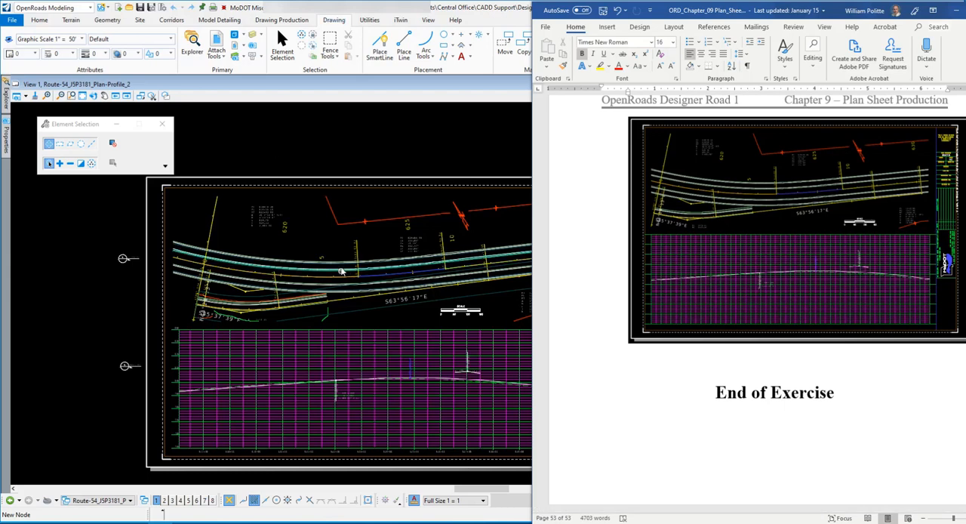
scroll(294, 212, down, 1)
scroll(370, 233, up, 3)
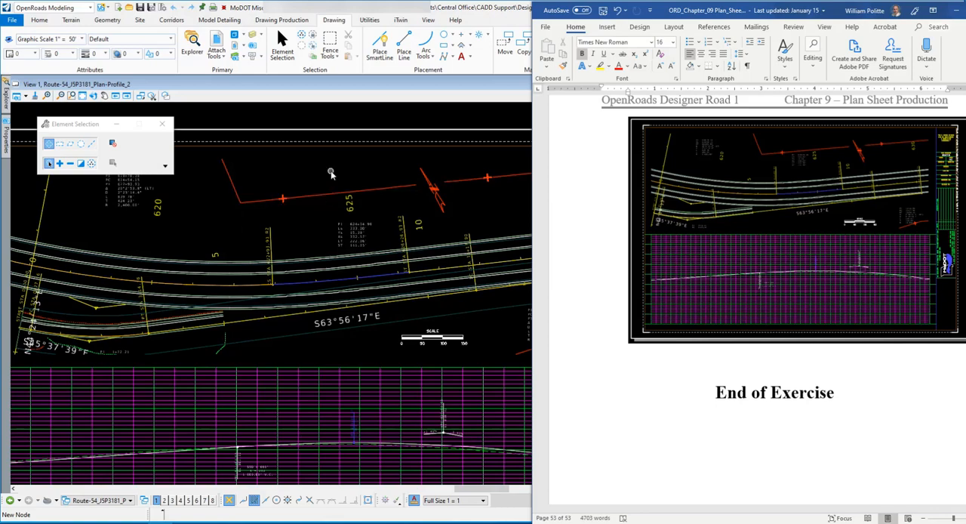
scroll(316, 230, down, 2)
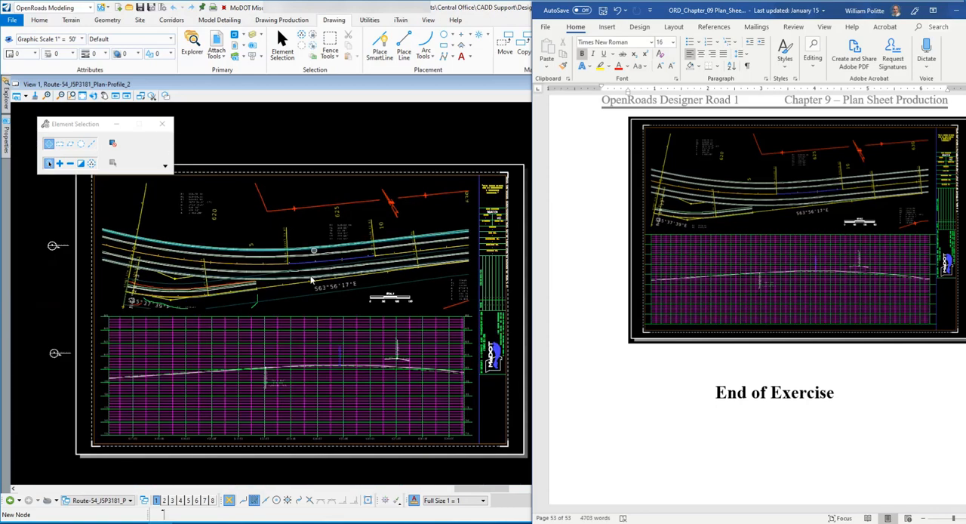